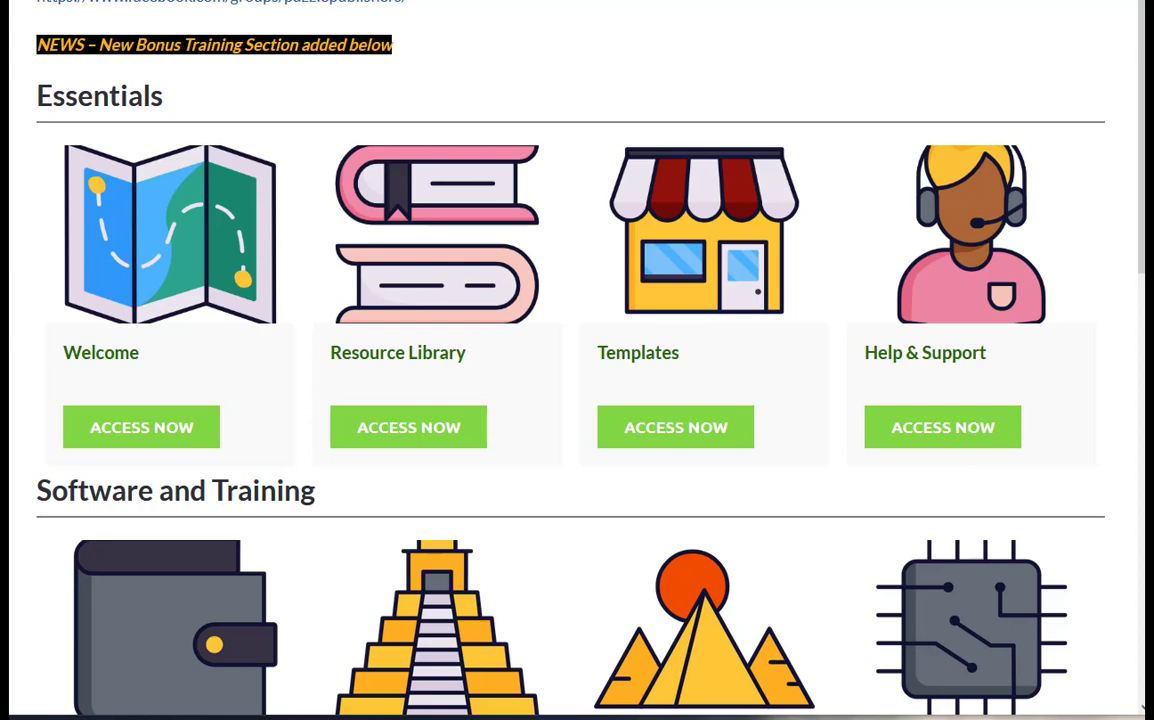
Examine the Pro puzzle tools available on the software members page, from Robot Crazy Builder Pro through Pixel Art Designer Pro
key(ctrl+Tab)
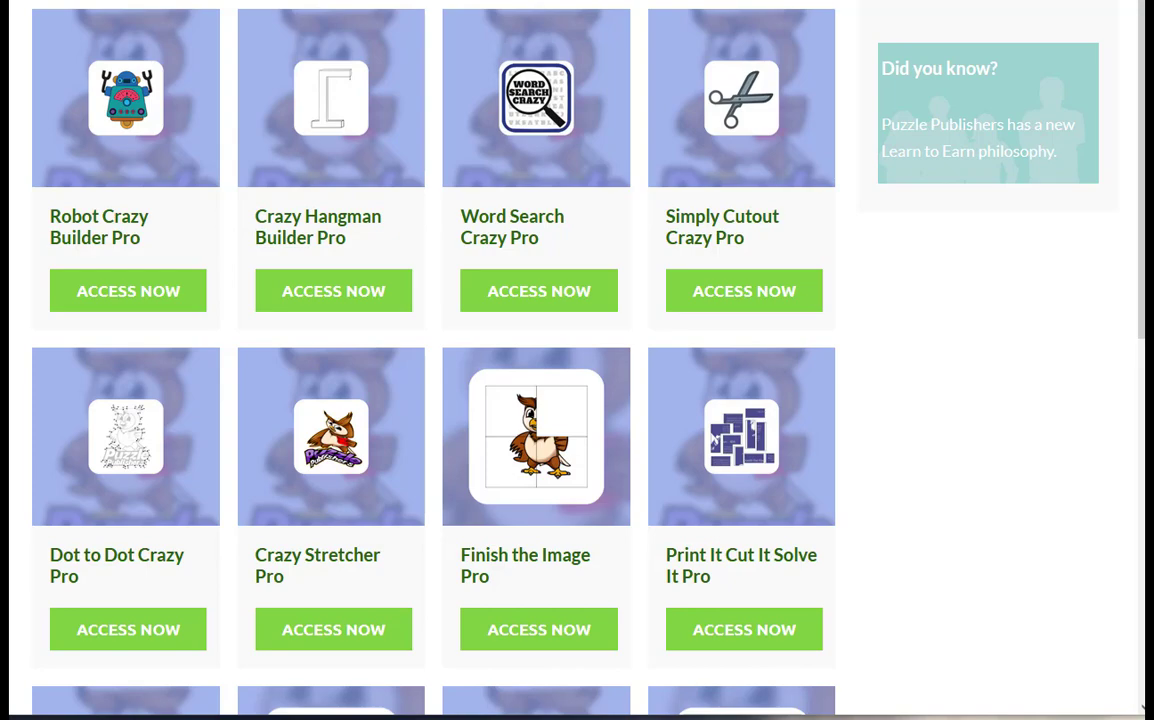
scroll(886, 329, down, 2)
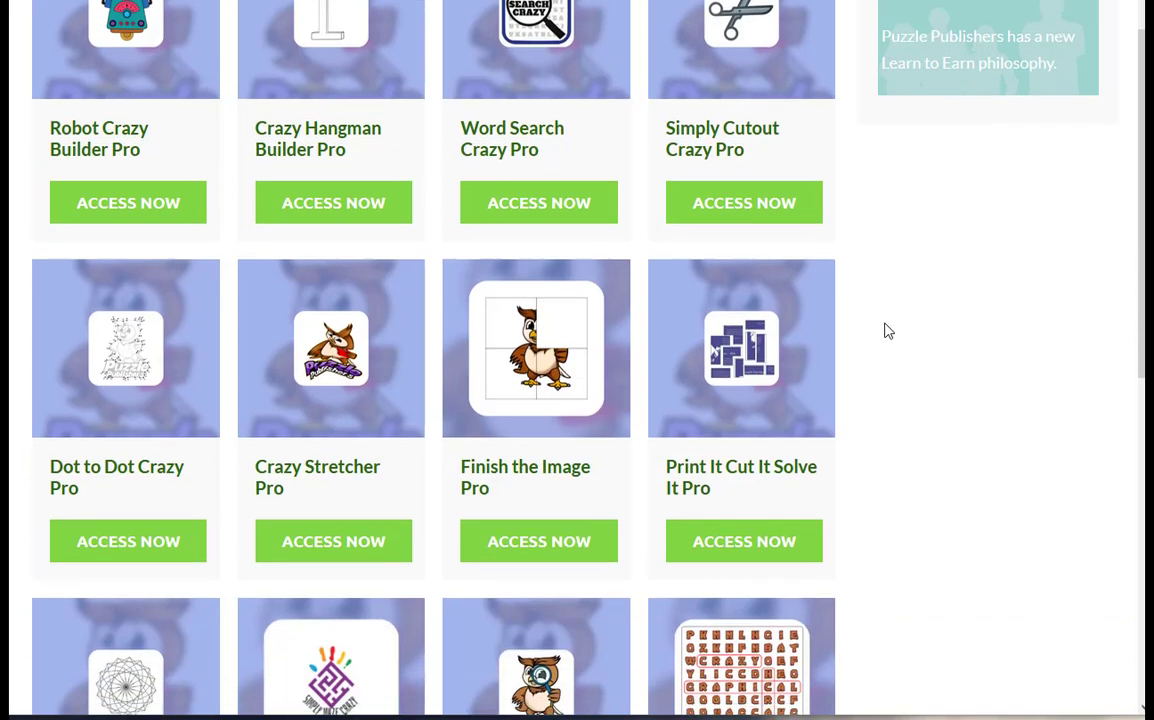
scroll(886, 329, down, 5)
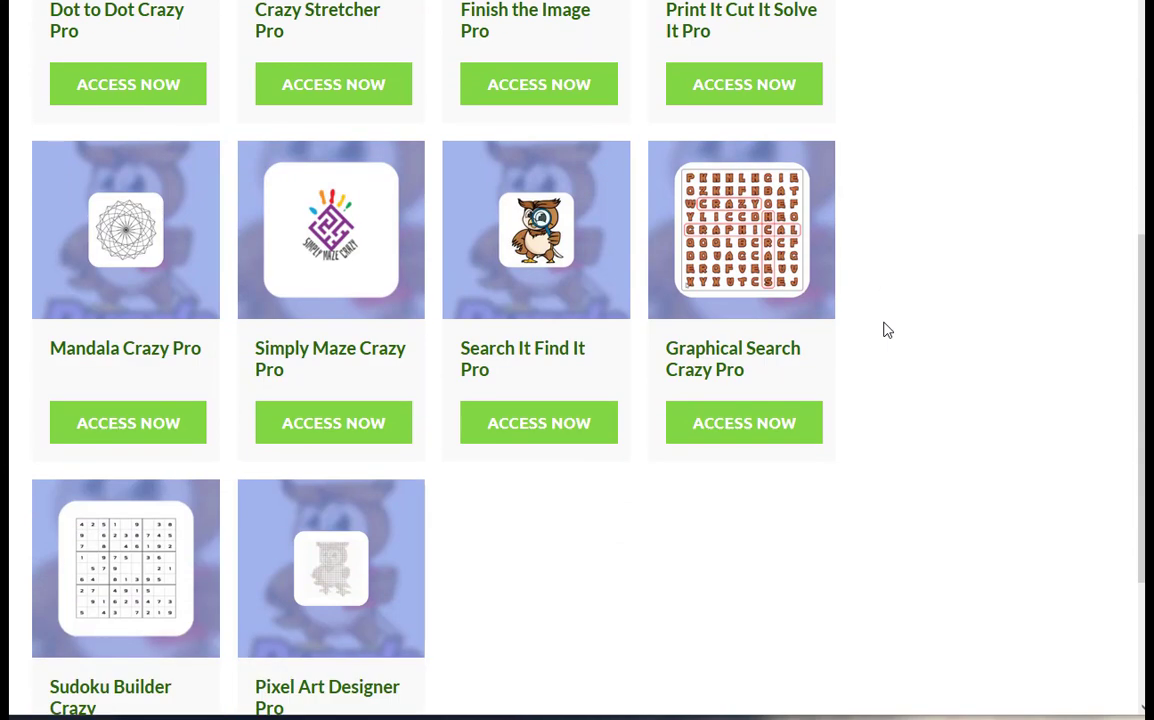
scroll(886, 329, down, 1)
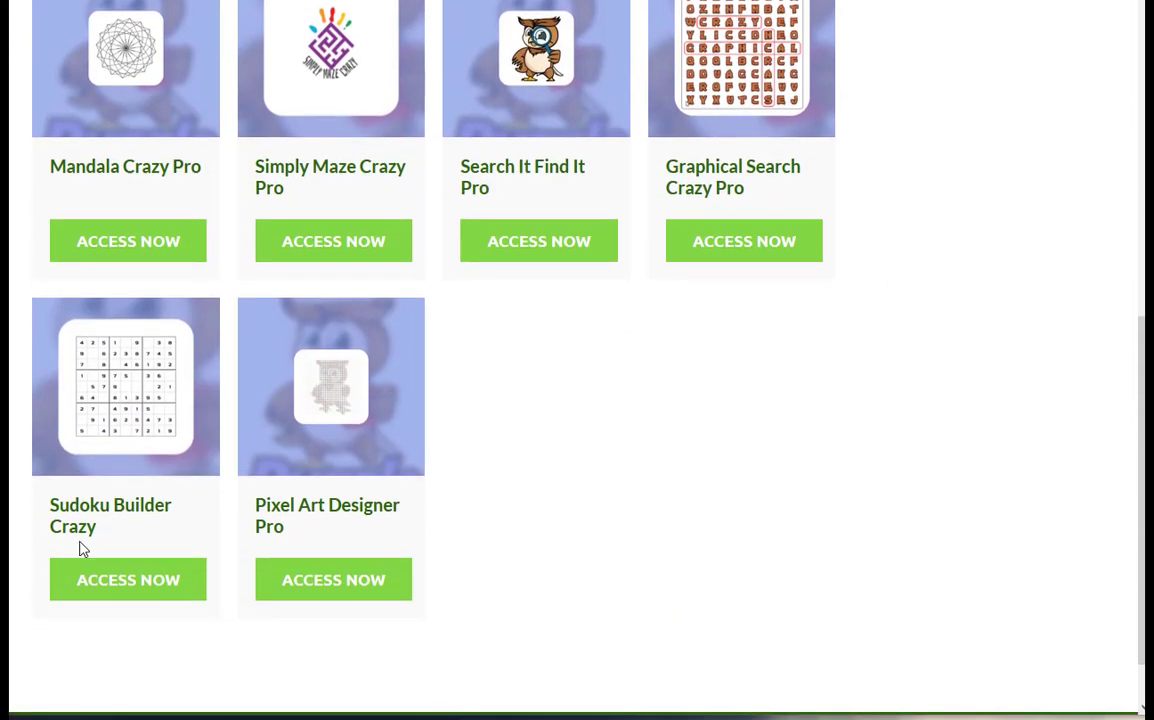
scroll(290, 425, up, 1)
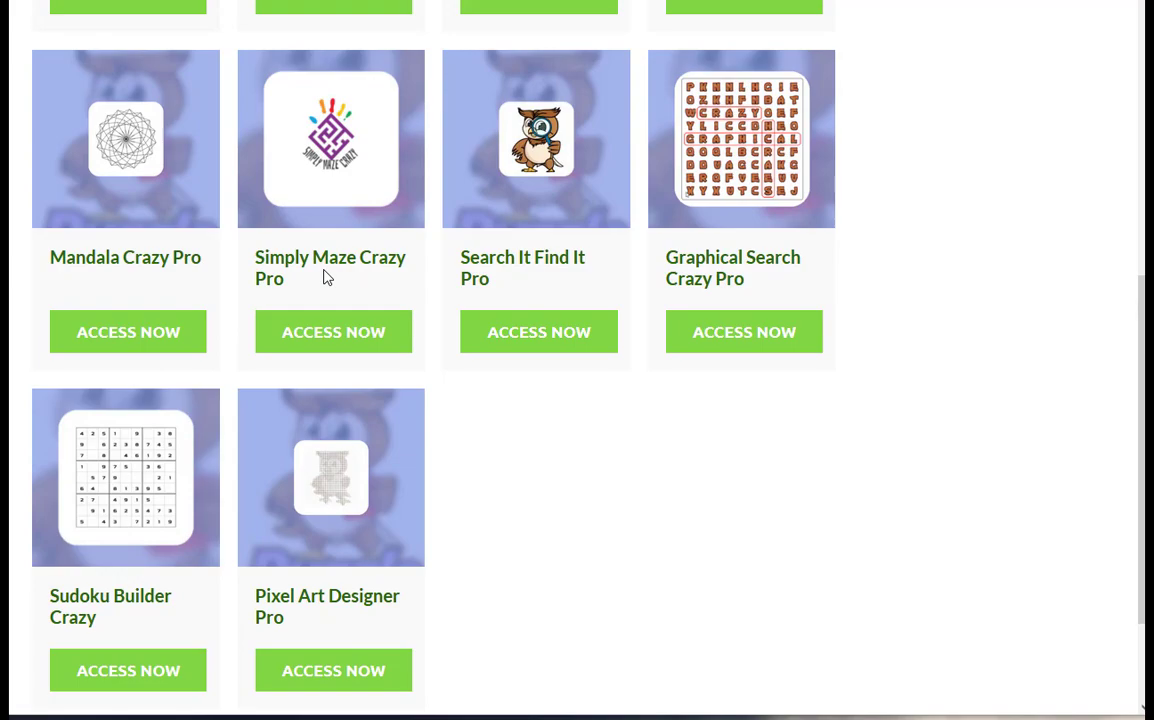
scroll(323, 278, up, 7)
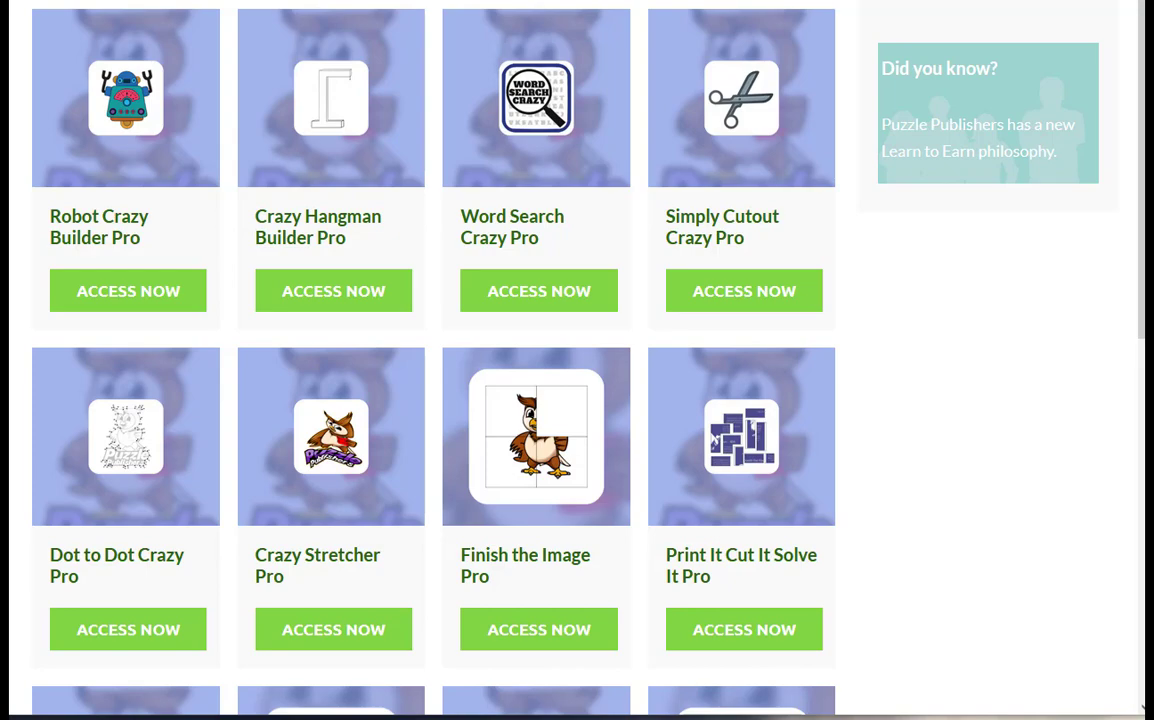
scroll(886, 330, down, 2)
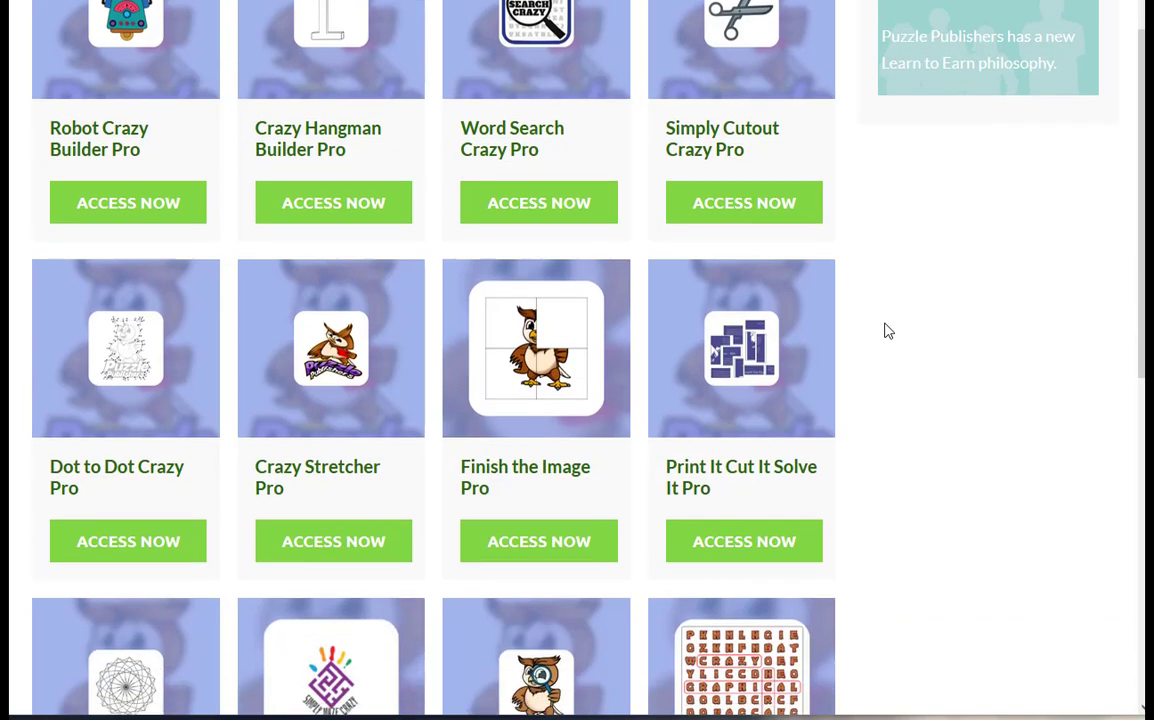
scroll(886, 330, down, 5)
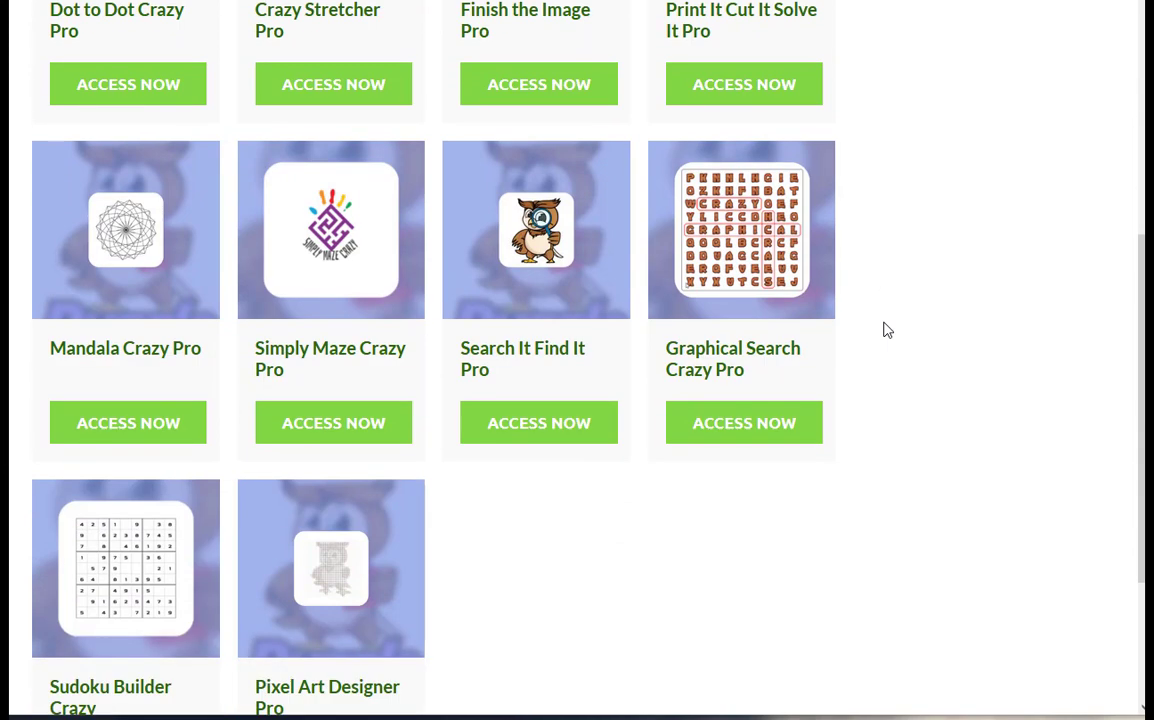
scroll(886, 330, down, 1)
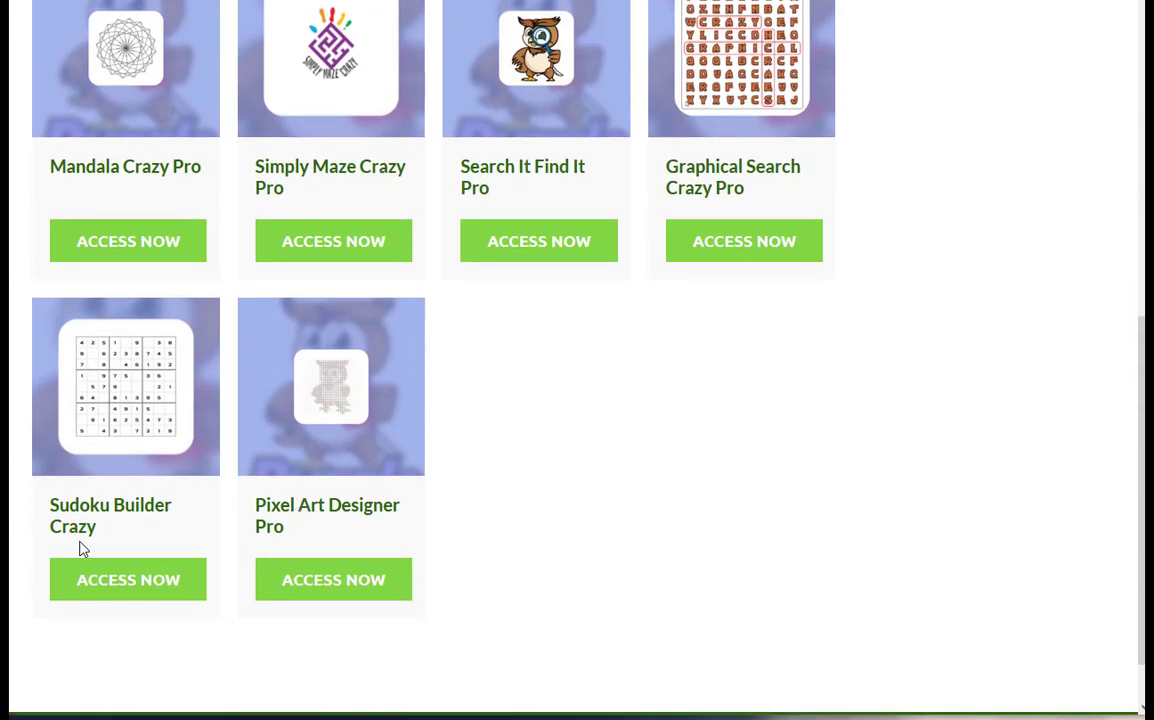
scroll(260, 481, up, 1)
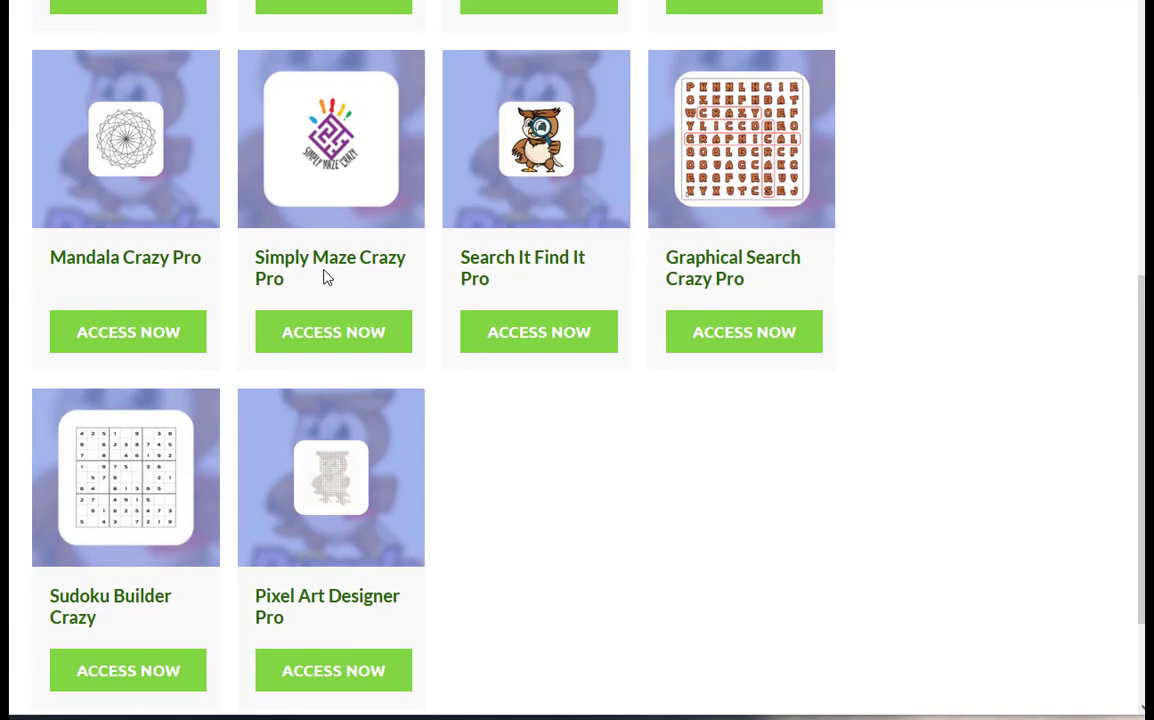
scroll(340, 300, up, 4)
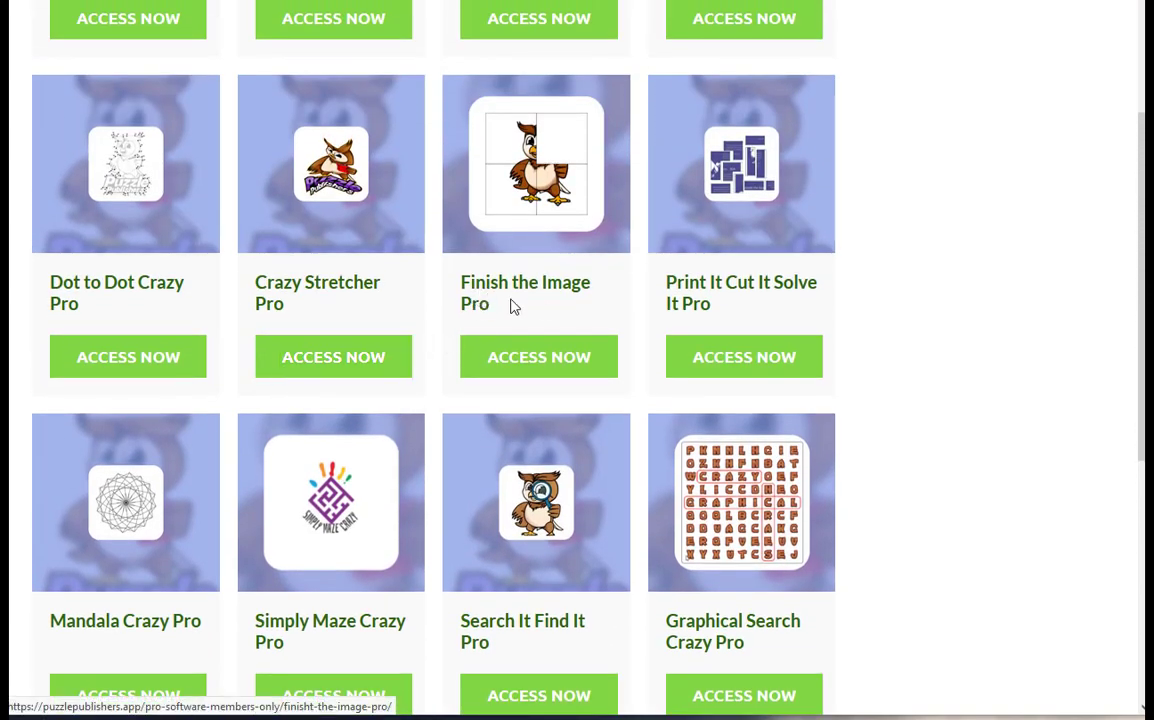
scroll(160, 404, up, 1)
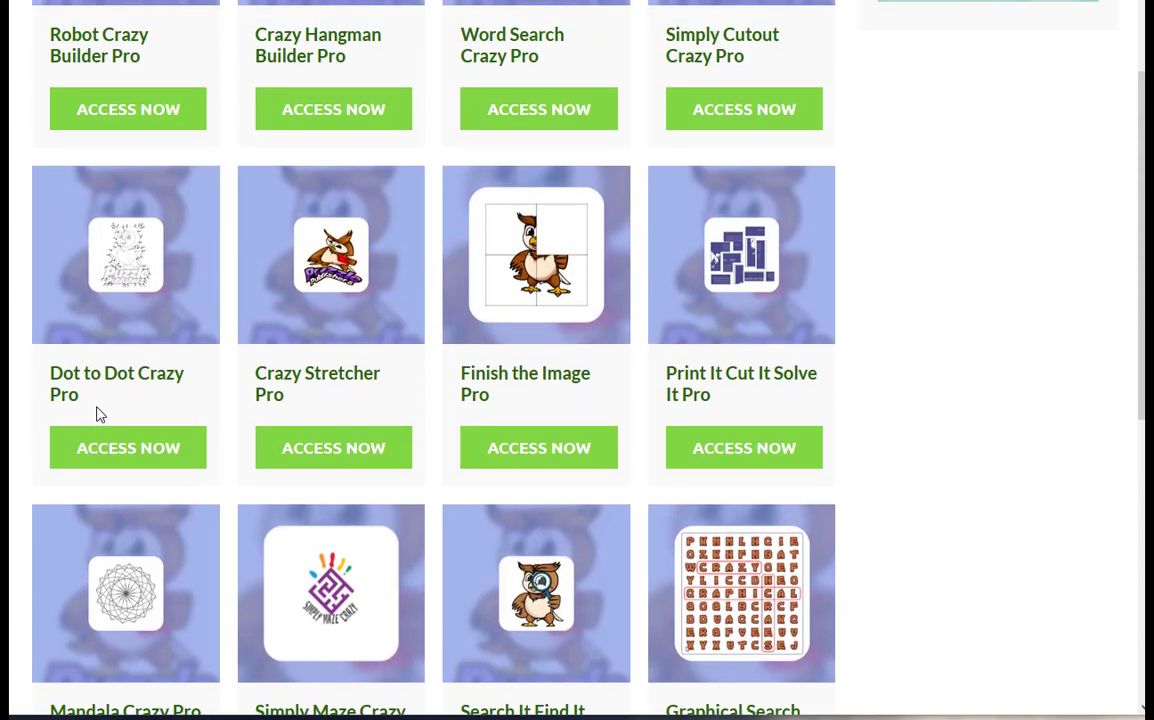
scroll(98, 414, up, 2)
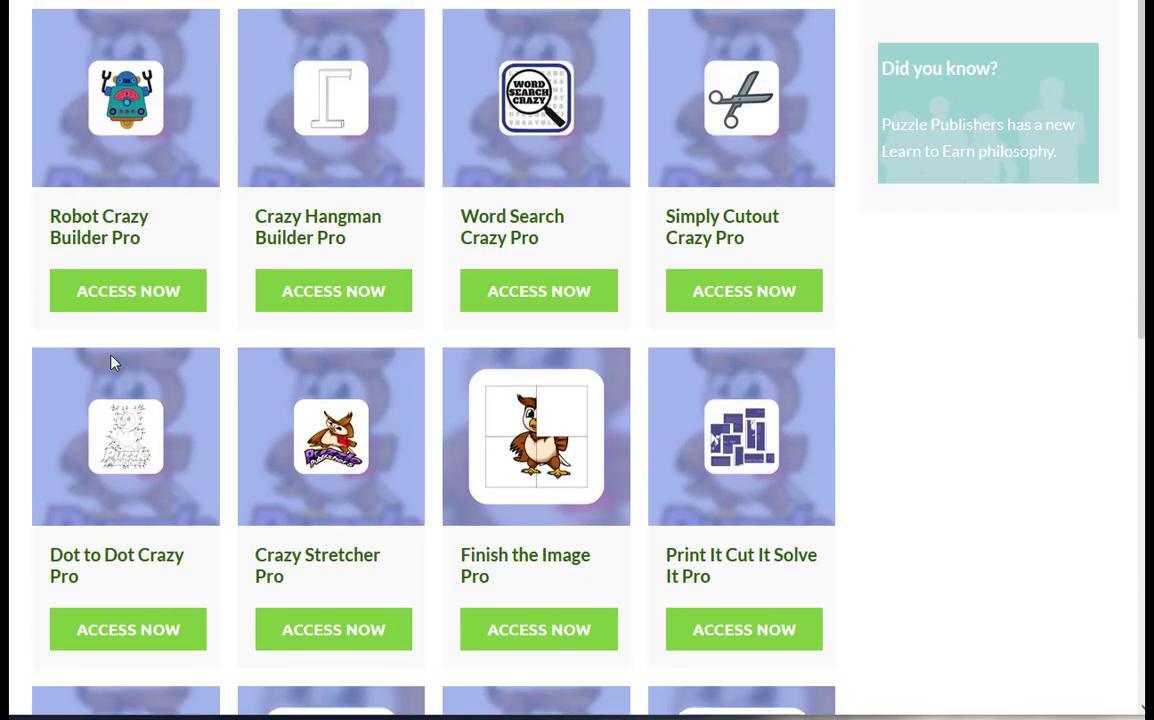
scroll(111, 362, up, 1)
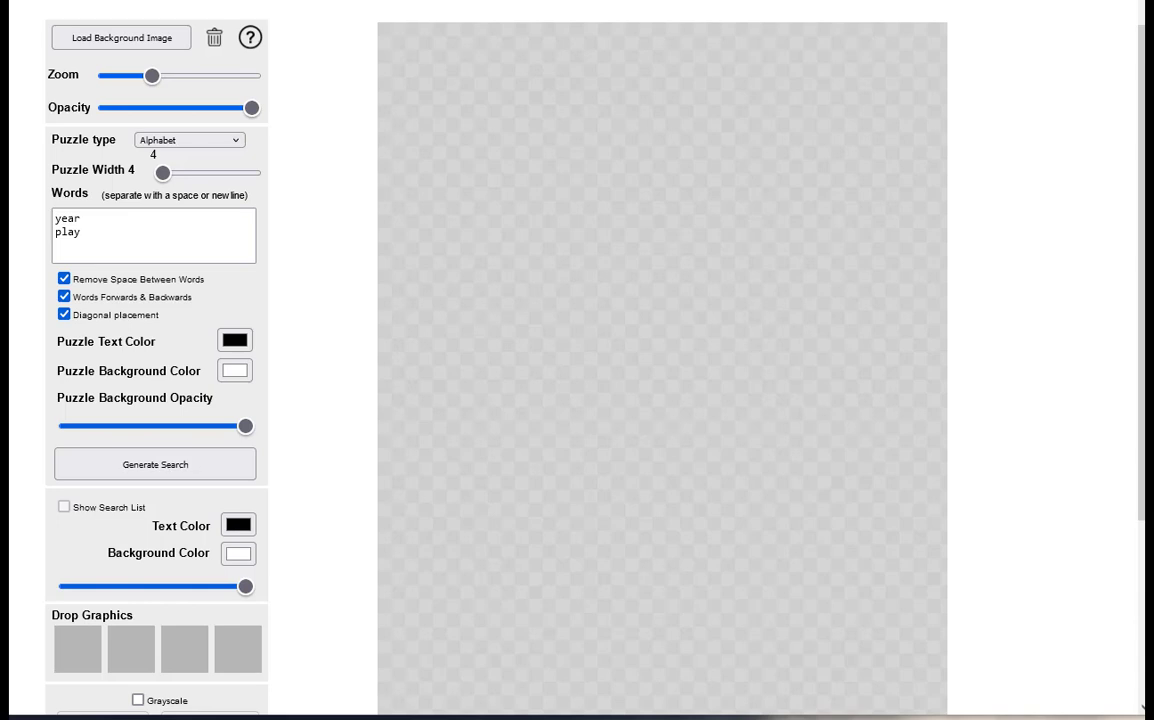
Generate a word search from the words year and play with the puzzle type set to Alphabet
click(230, 143)
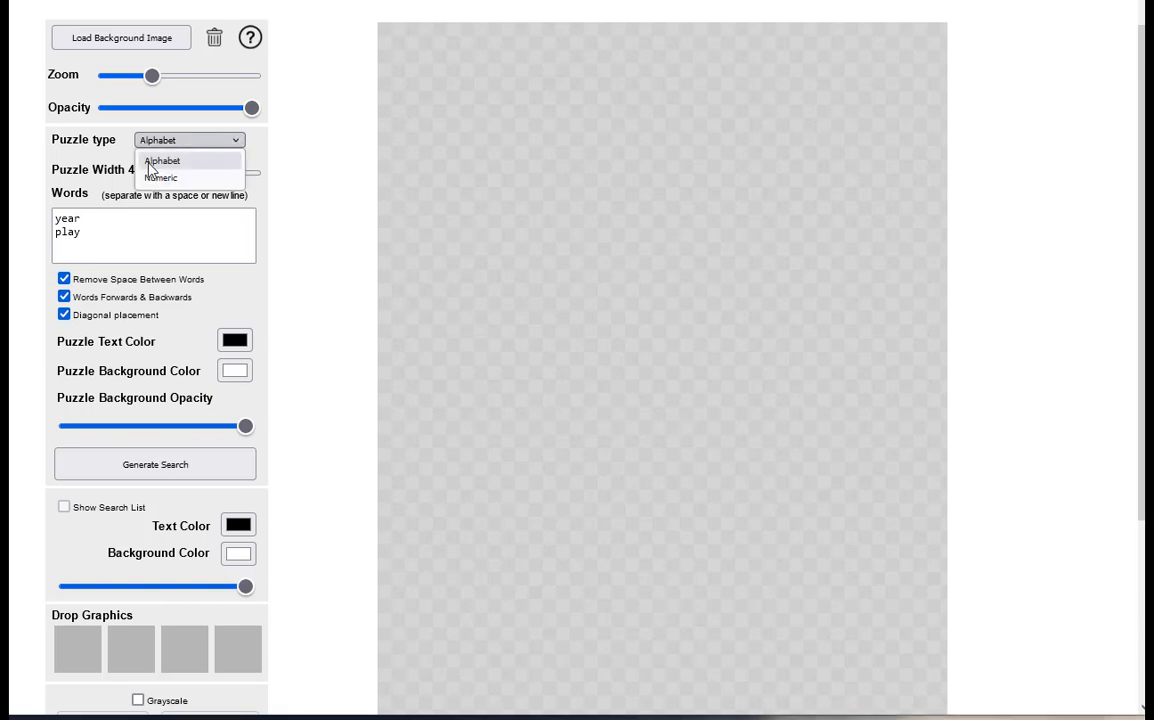
click(178, 162)
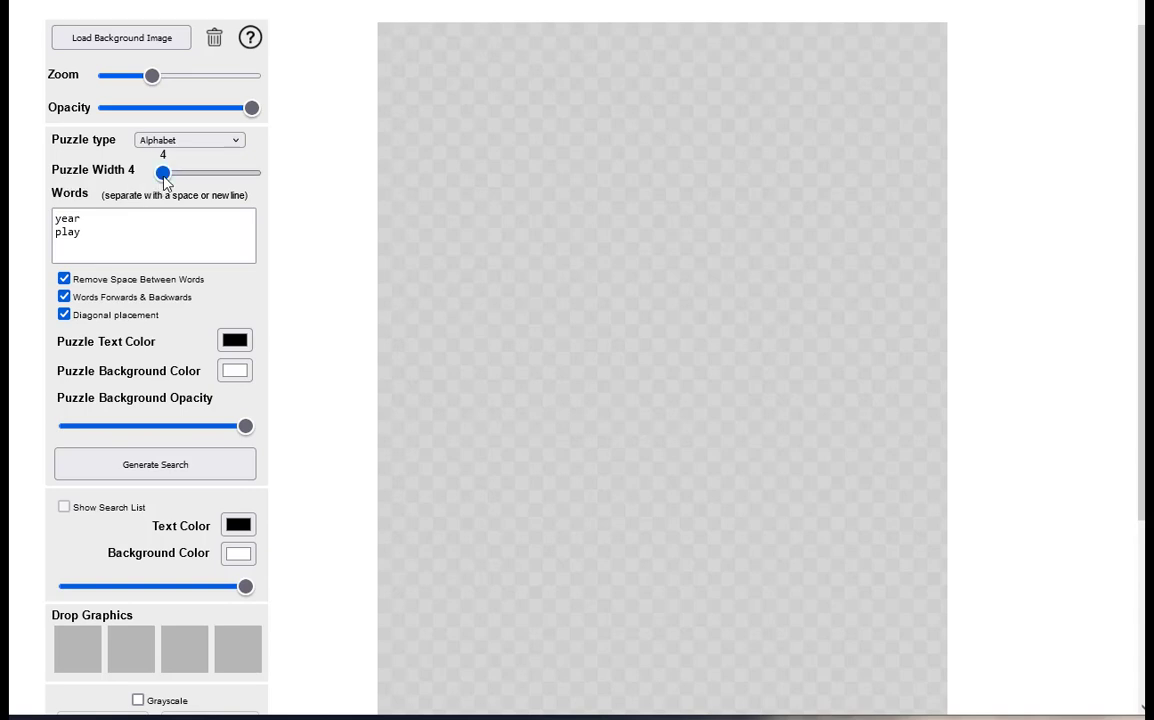
mouse_move(162, 173)
mouse_down()
mouse_move(258, 180)
mouse_move(146, 177)
mouse_up()
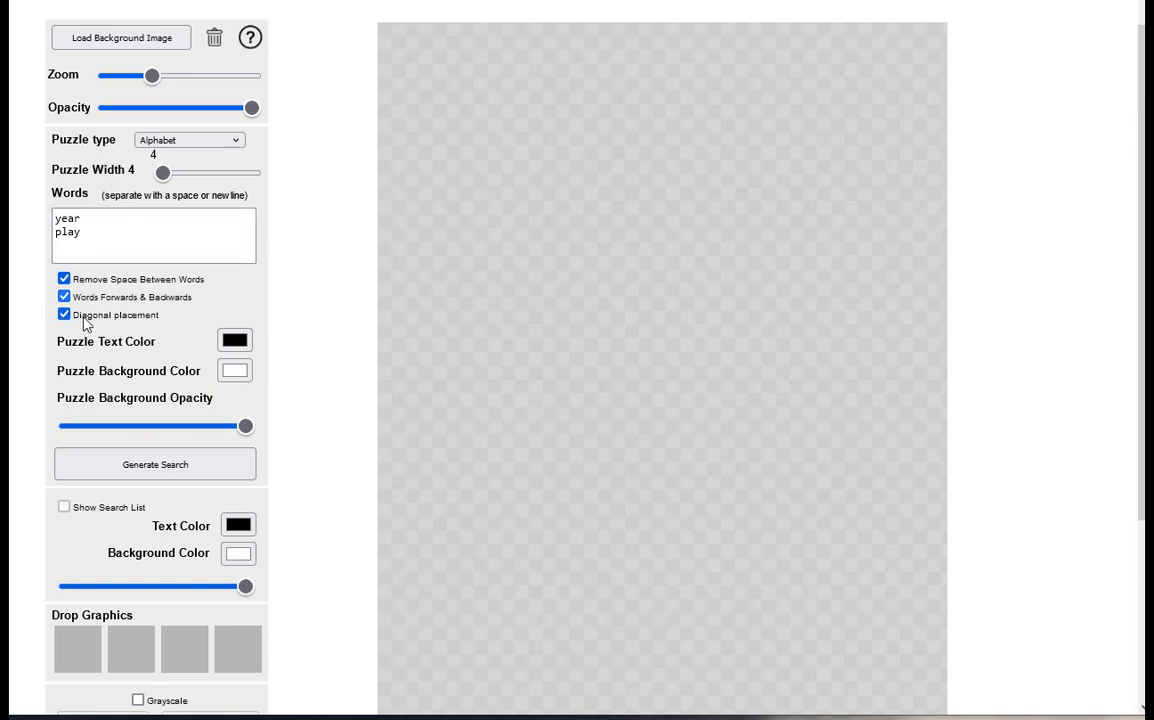
scroll(68, 300, down, 1)
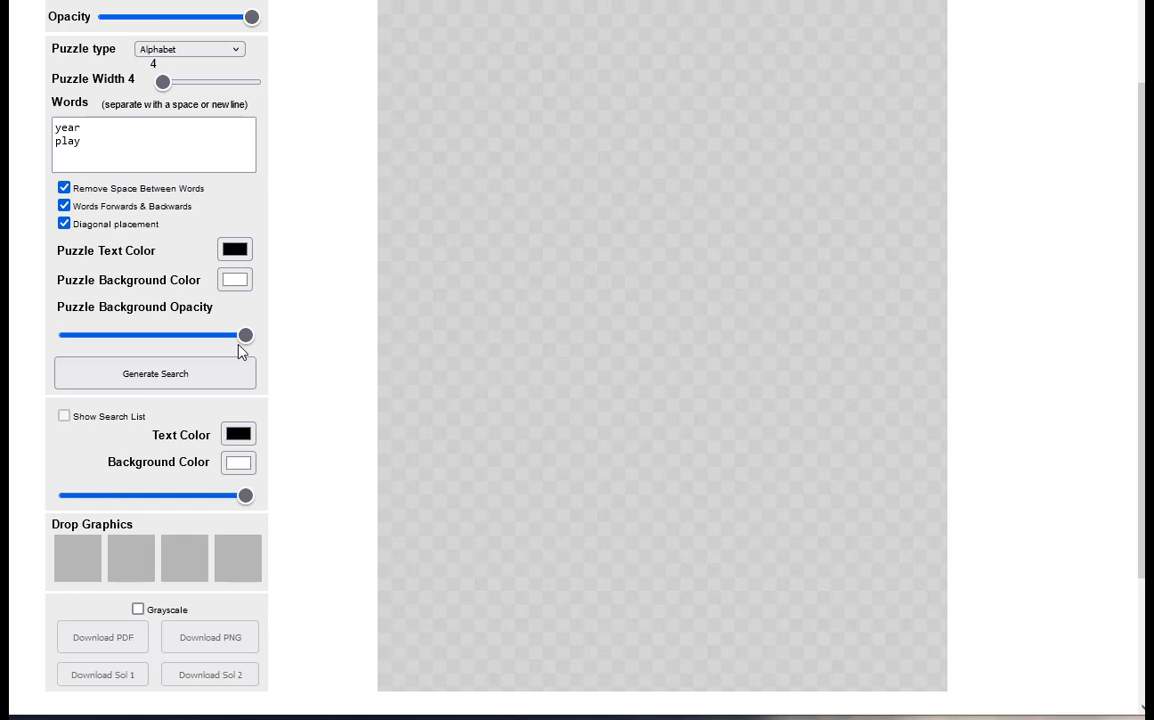
scroll(224, 352, down, 1)
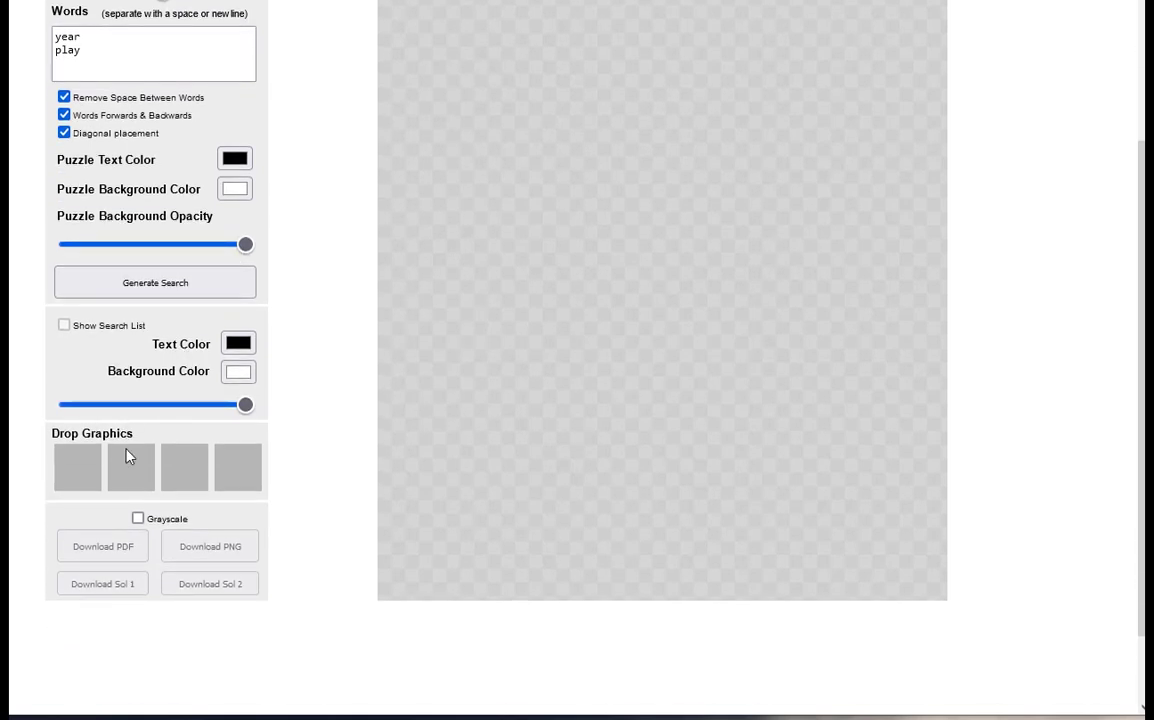
click(130, 290)
Set the puzzle type to Numeric
scroll(445, 277, up, 2)
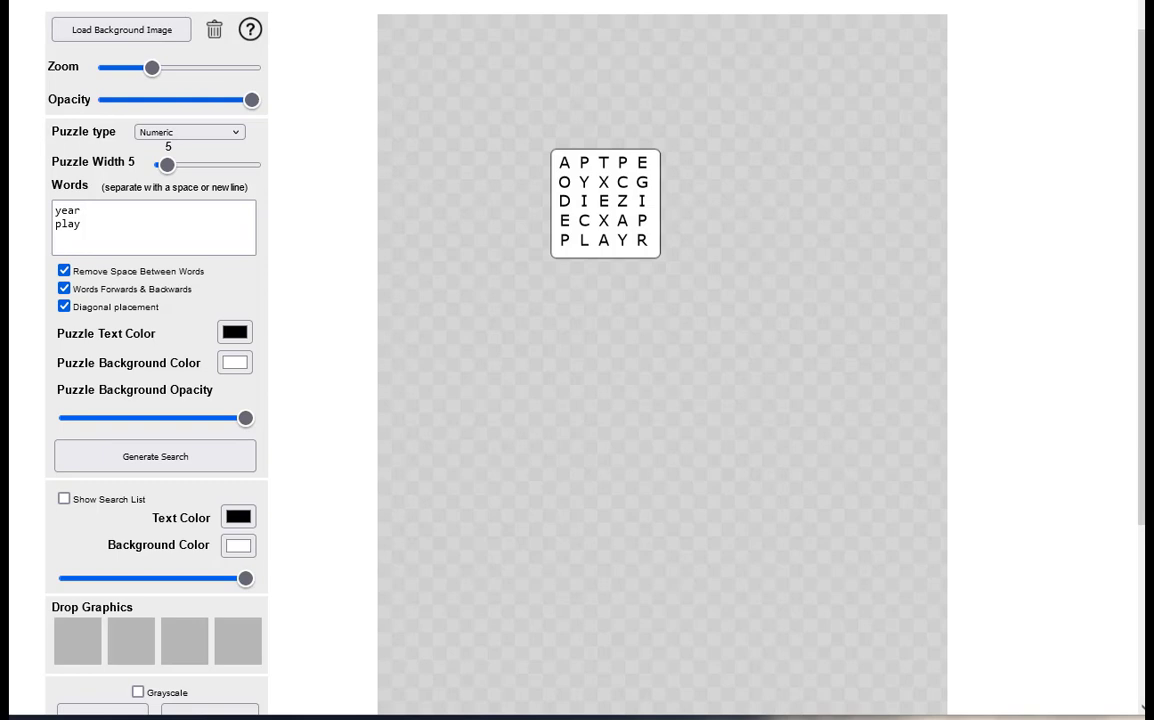
click(152, 134)
click(162, 153)
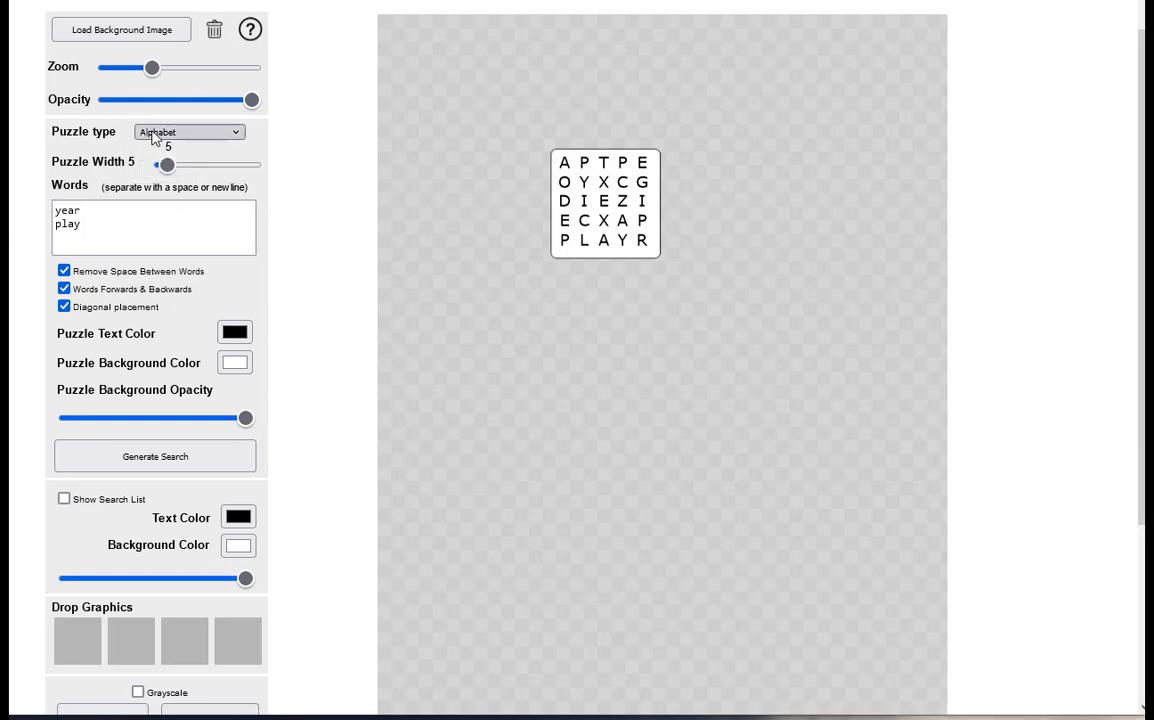
click(160, 133)
click(161, 172)
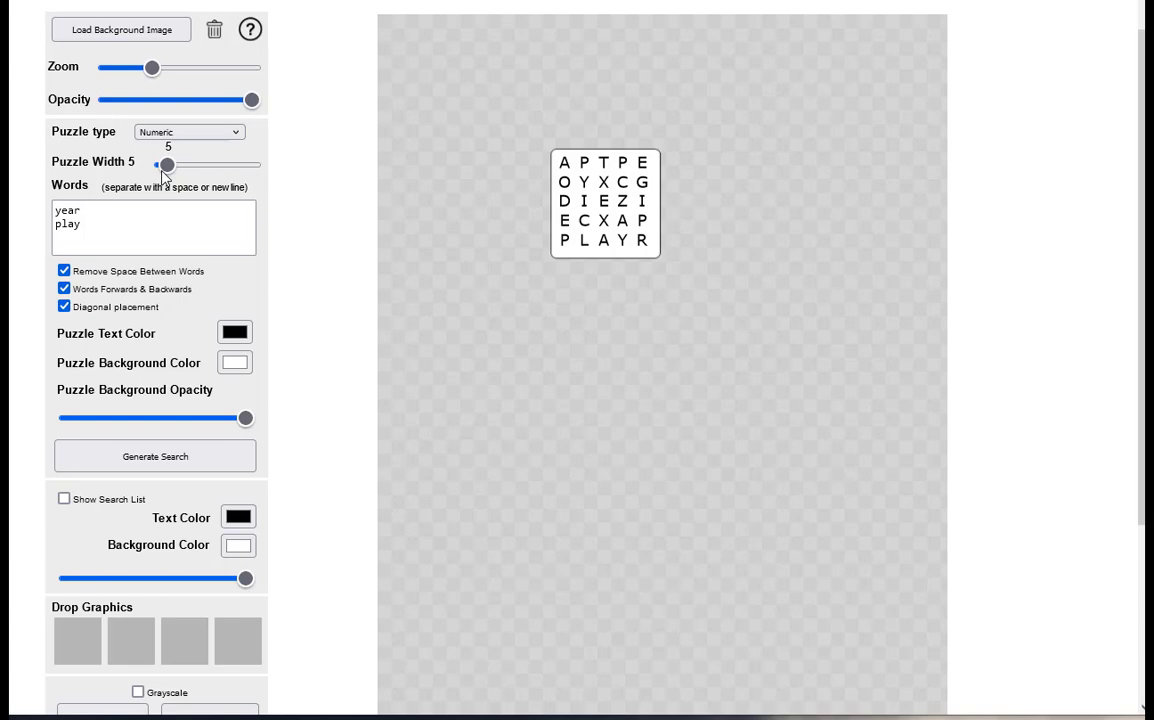
Replace the words year and play with the numbers 420, 105 and 55, and generate the number search
click(59, 224)
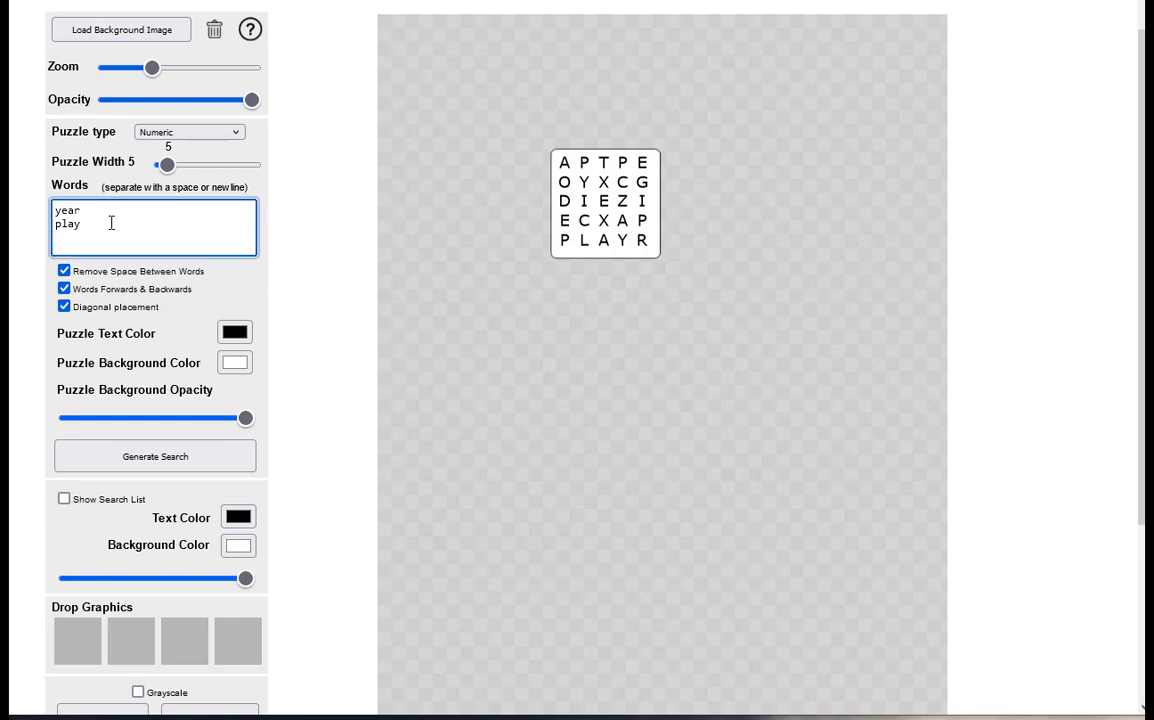
key(BackSpace)
key(BackSpace)
key(BackSpace)
key(BackSpace)
key(BackSpace)
key(BackSpace)
key(BackSpace)
drag(79, 209, 62, 211)
key(BackSpace)
key(BackSpace)
text(420)
key(Return)
text(105)
key(Return)
text(55)
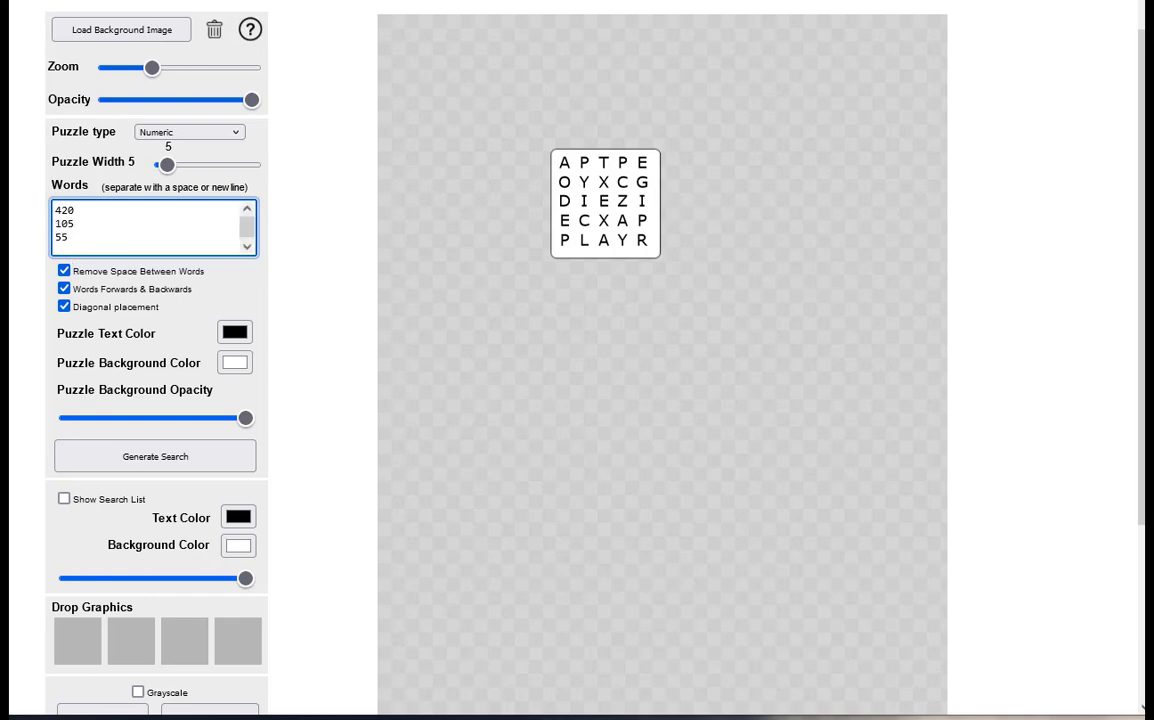
click(139, 455)
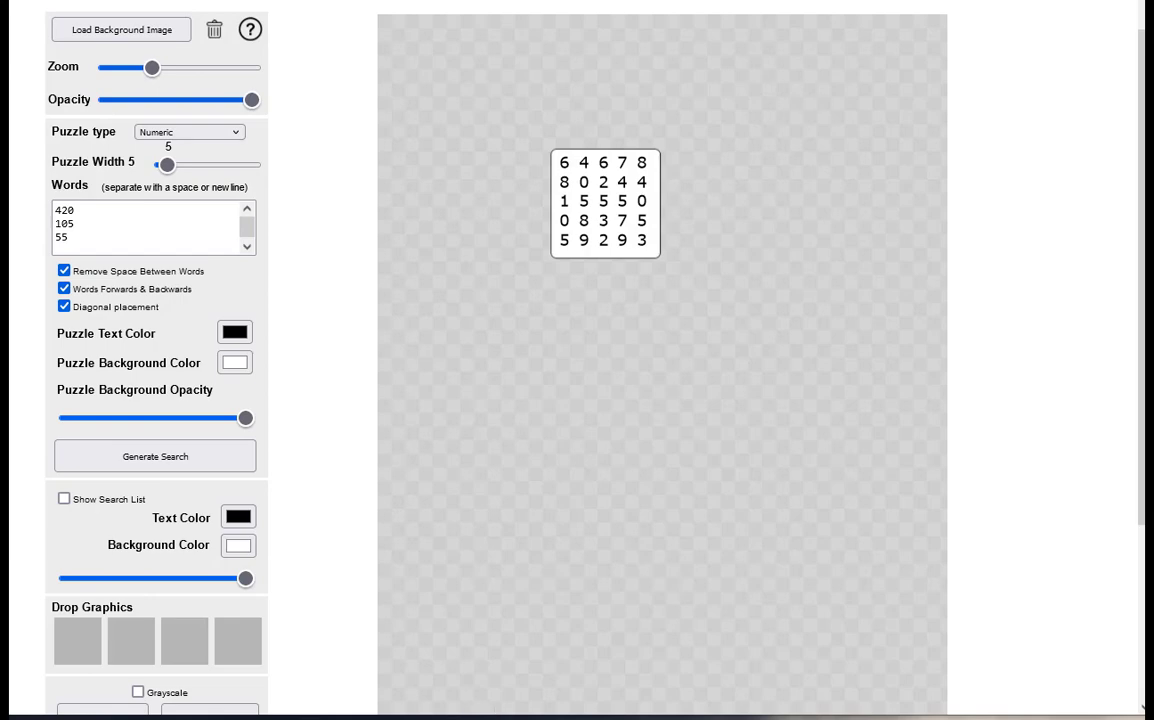
Switch to a new blank Notepad window, move it over the puzzle canvas and write 410+10= as the first sum
right_click(726, 718)
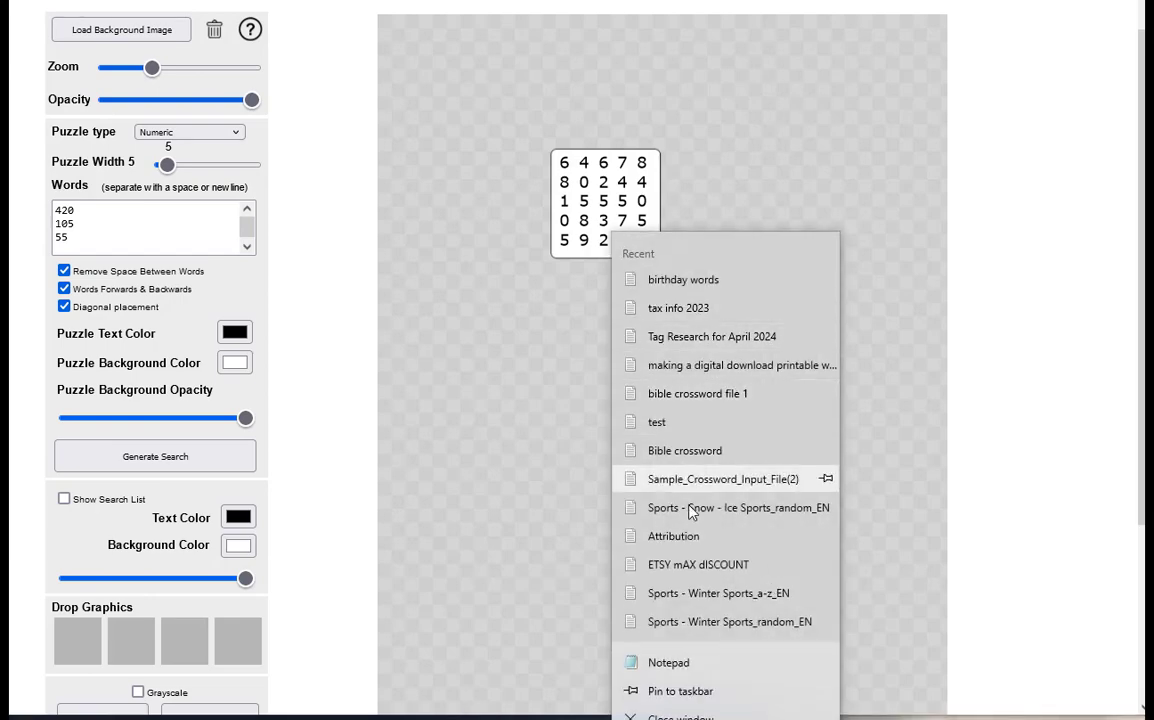
click(690, 662)
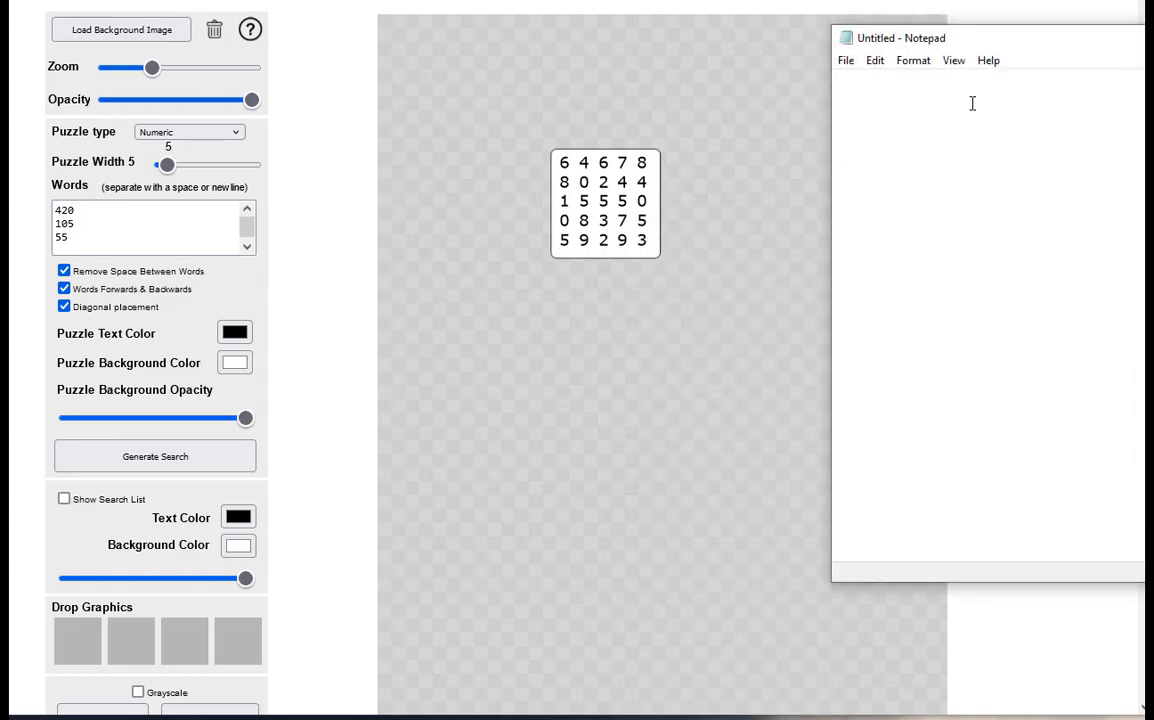
drag(1095, 45, 820, 104)
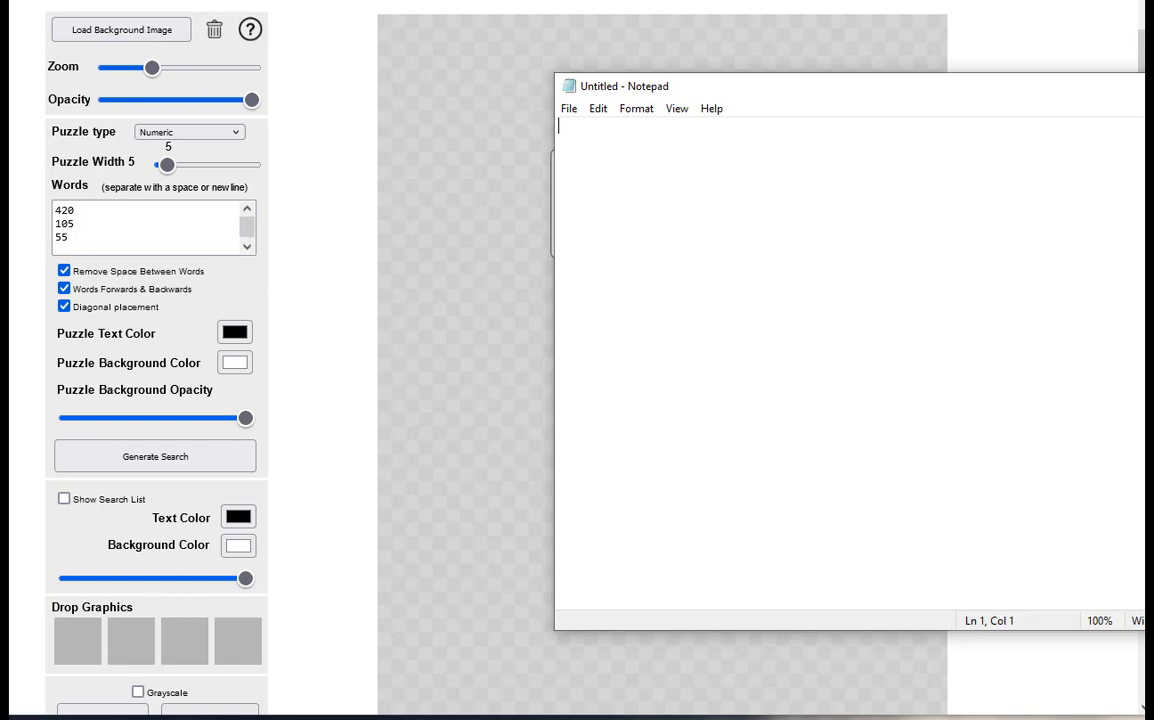
text(4)
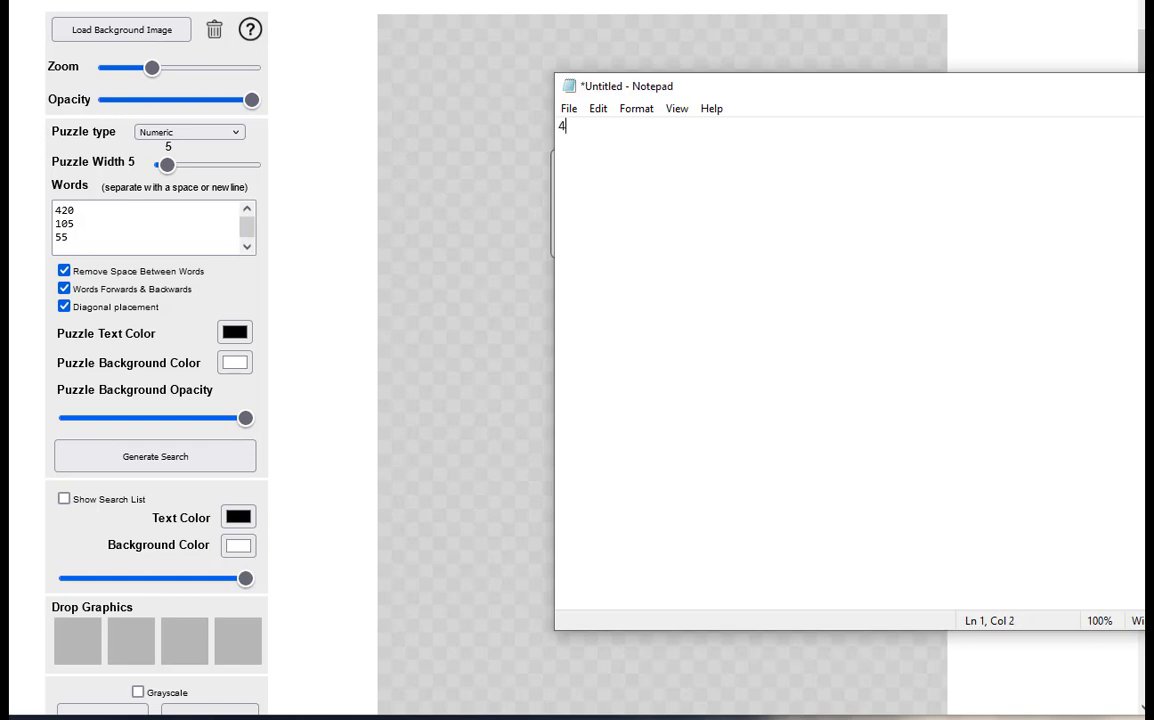
text(10=)
text(+)
key(BackSpace)
key(BackSpace)
text(+10=)
Add the sums 95+10+, 25+30= and 100+100= on separate lines below the first sum
key(Return)
text(95+10)
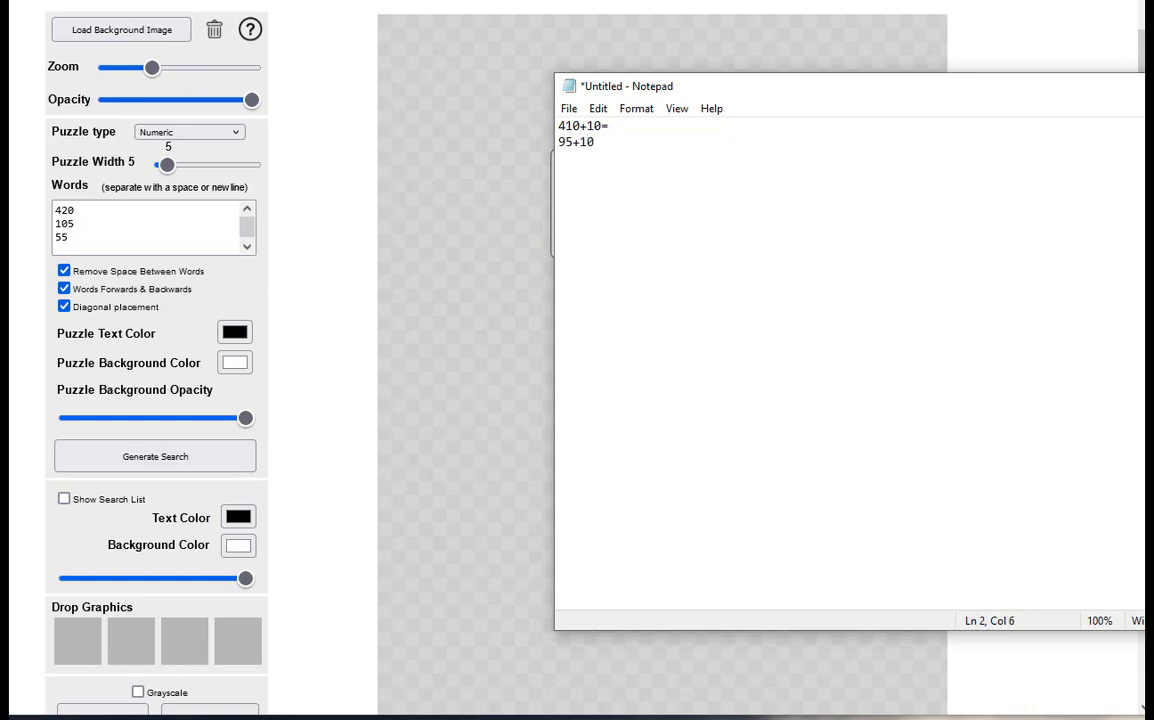
text(+)
key(Return)
text(25+30=)
key(Return)
text(100+100)
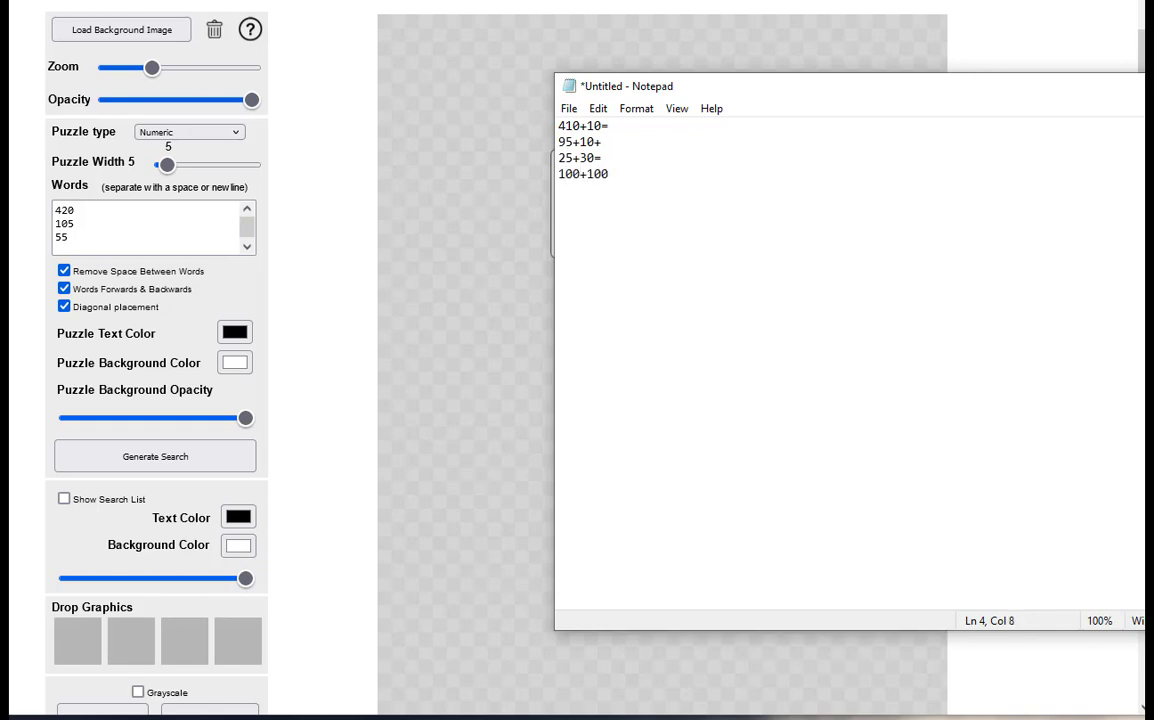
text(=)
Back in the puzzle generator, add 200 as the fourth number in the word list and regenerate the number search
click(55, 243)
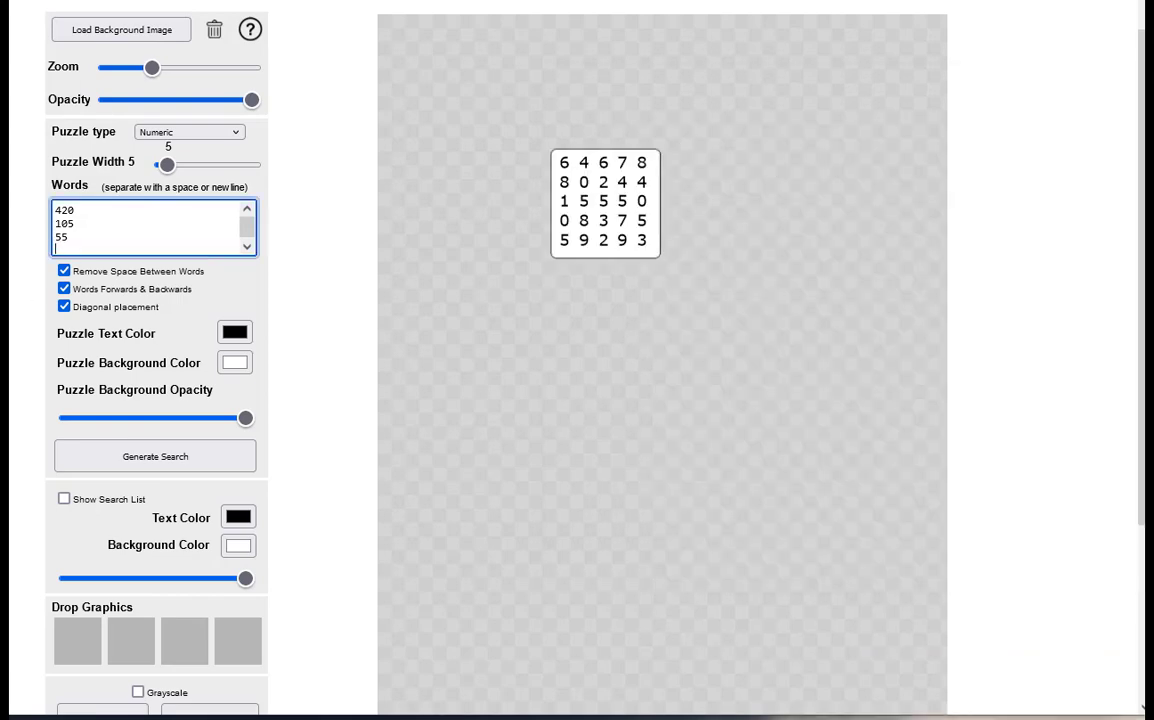
text(200)
click(162, 462)
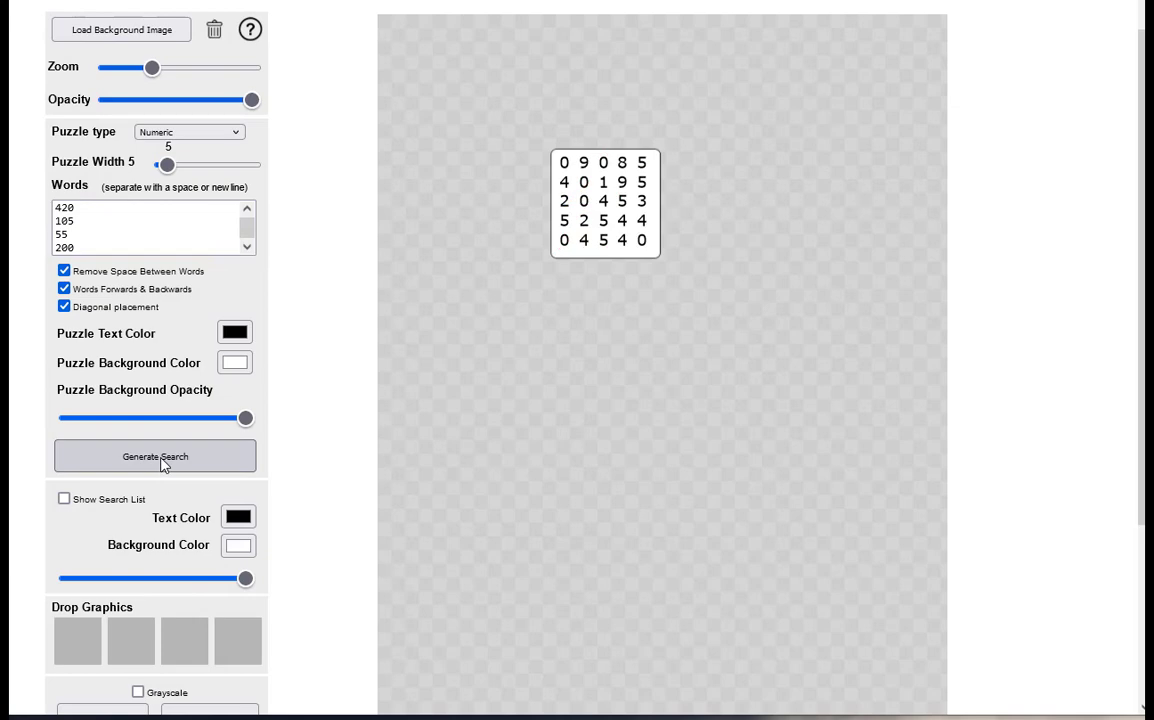
scroll(306, 239, down, 2)
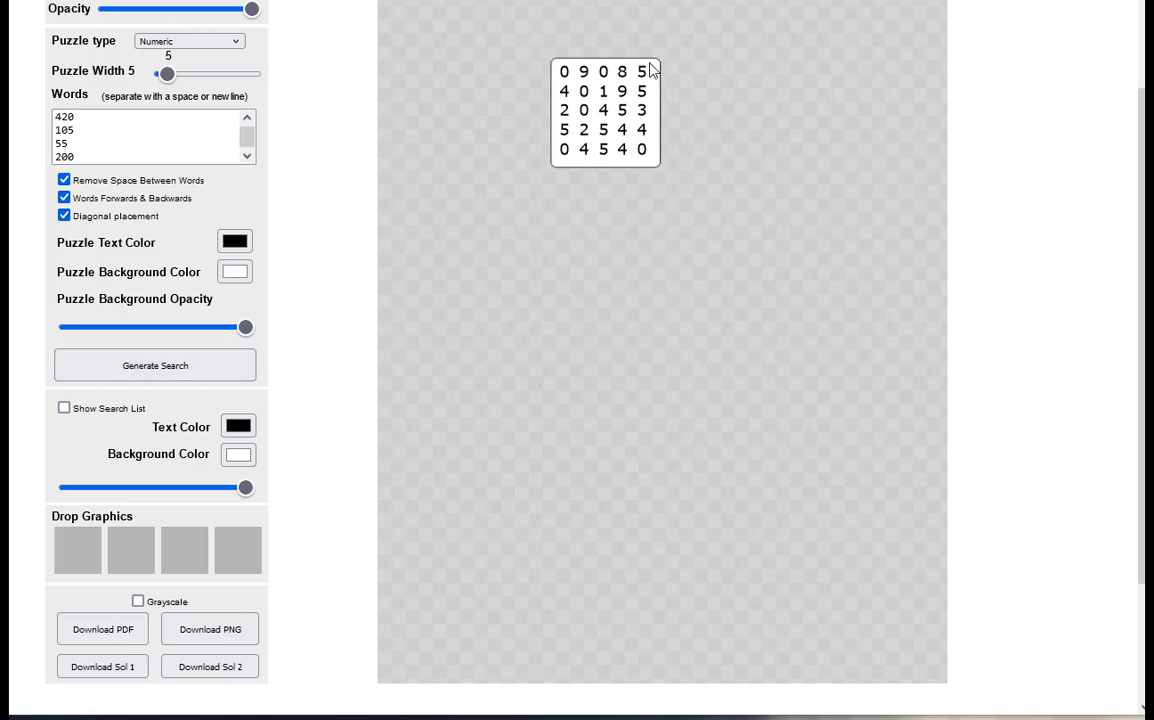
scroll(256, 366, down, 2)
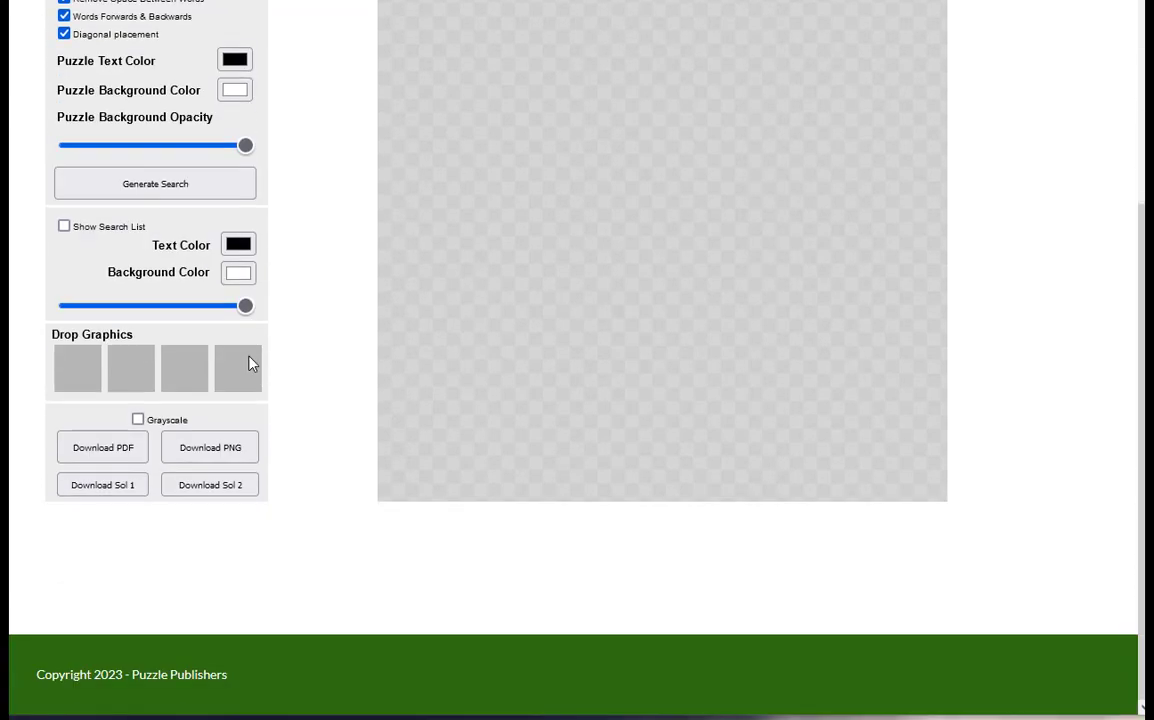
Regenerate the number search several times from the same four-number list
scroll(250, 363, up, 2)
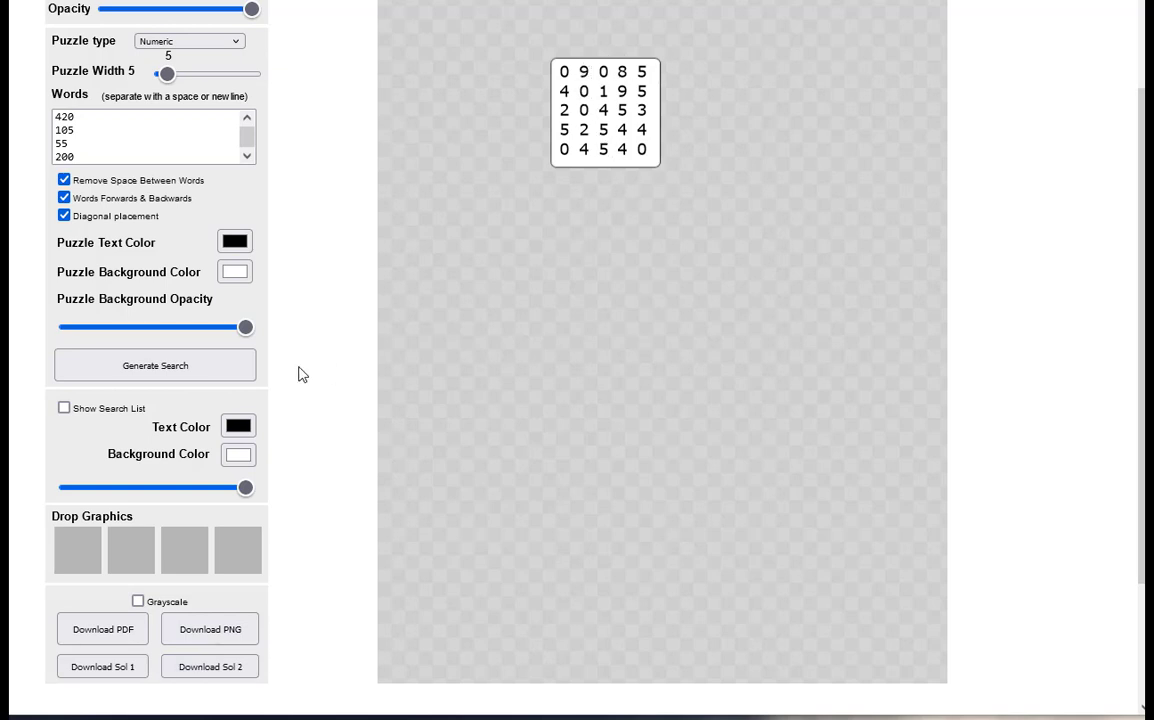
scroll(299, 375, up, 1)
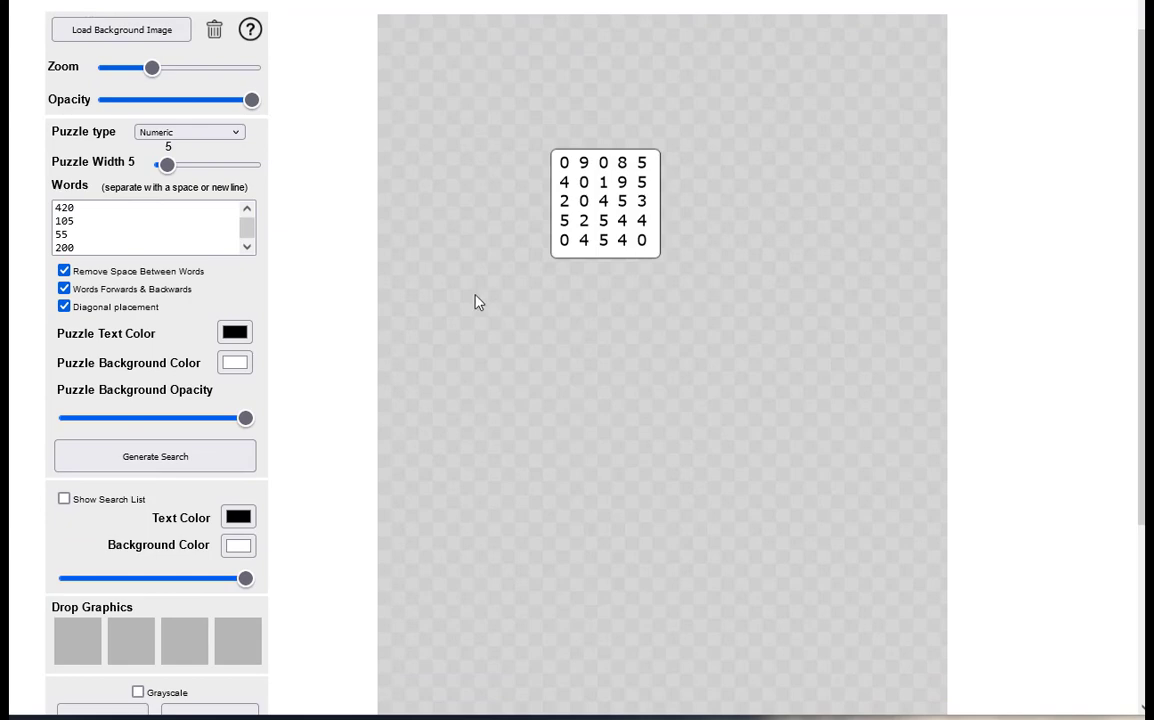
scroll(477, 301, down, 1)
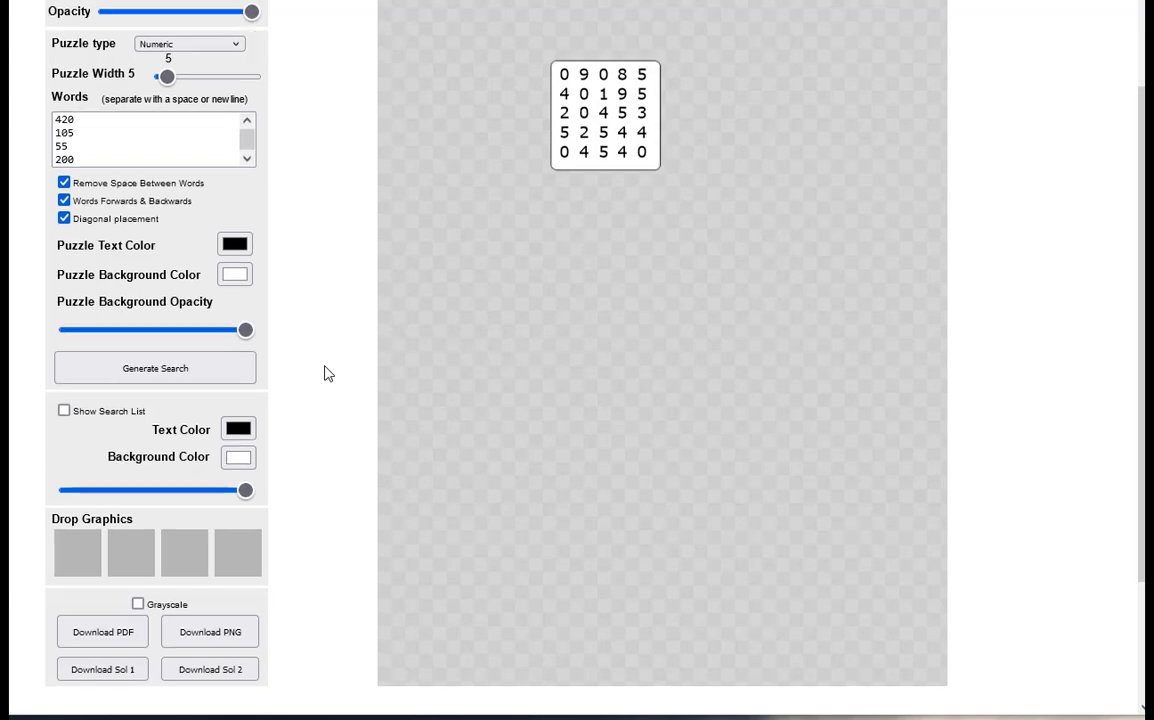
scroll(329, 373, up, 2)
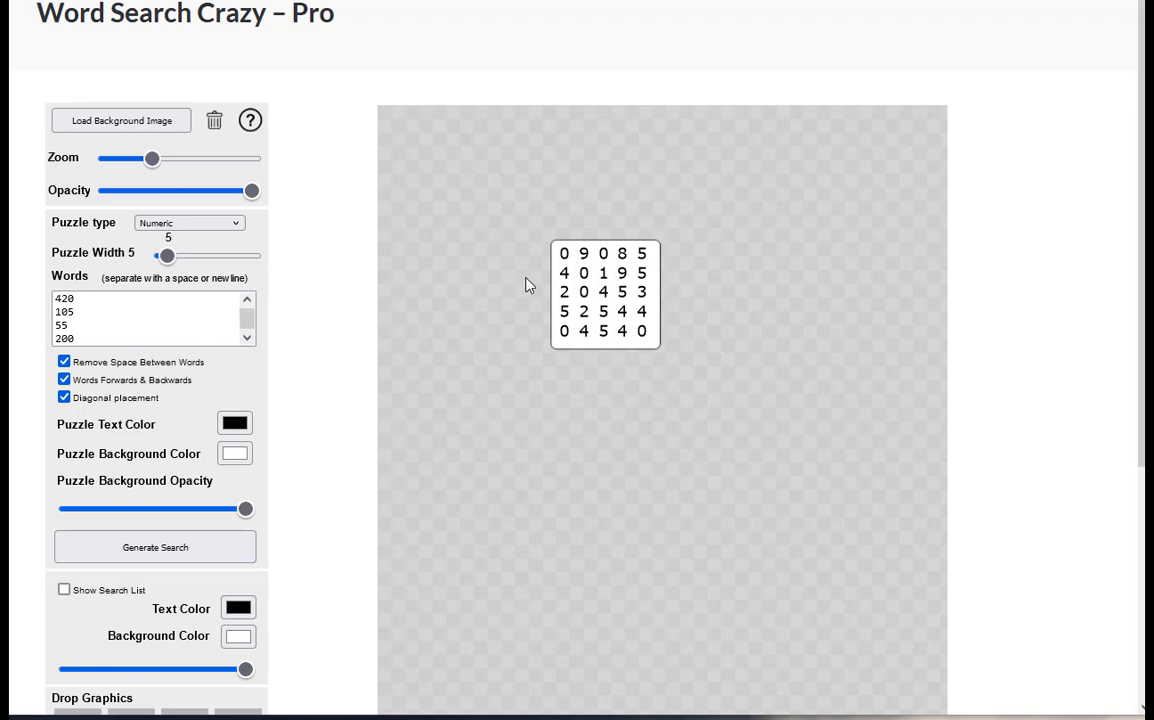
scroll(350, 424, down, 1)
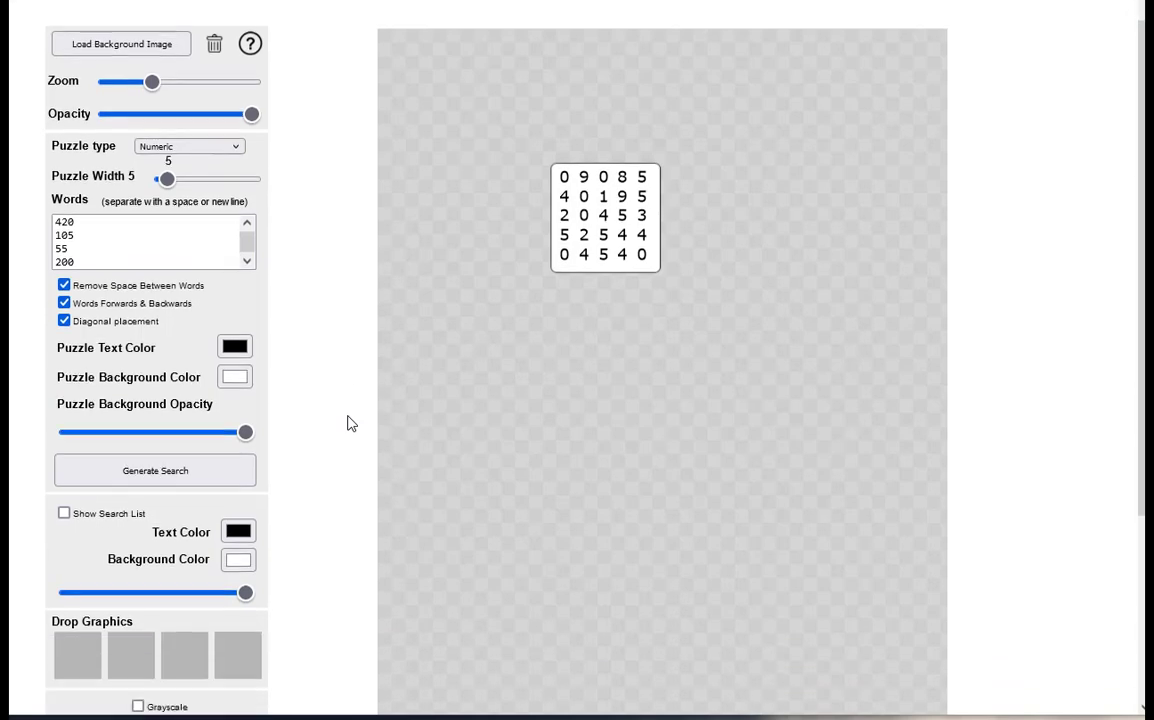
click(197, 462)
click(197, 462)
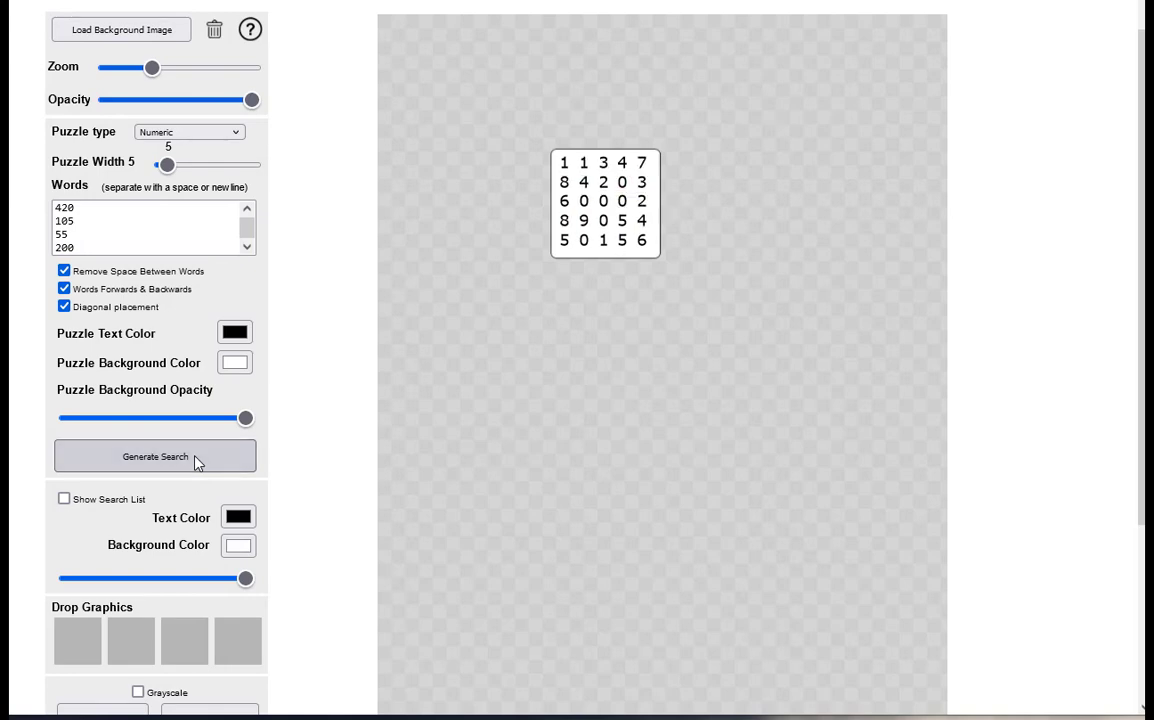
click(197, 462)
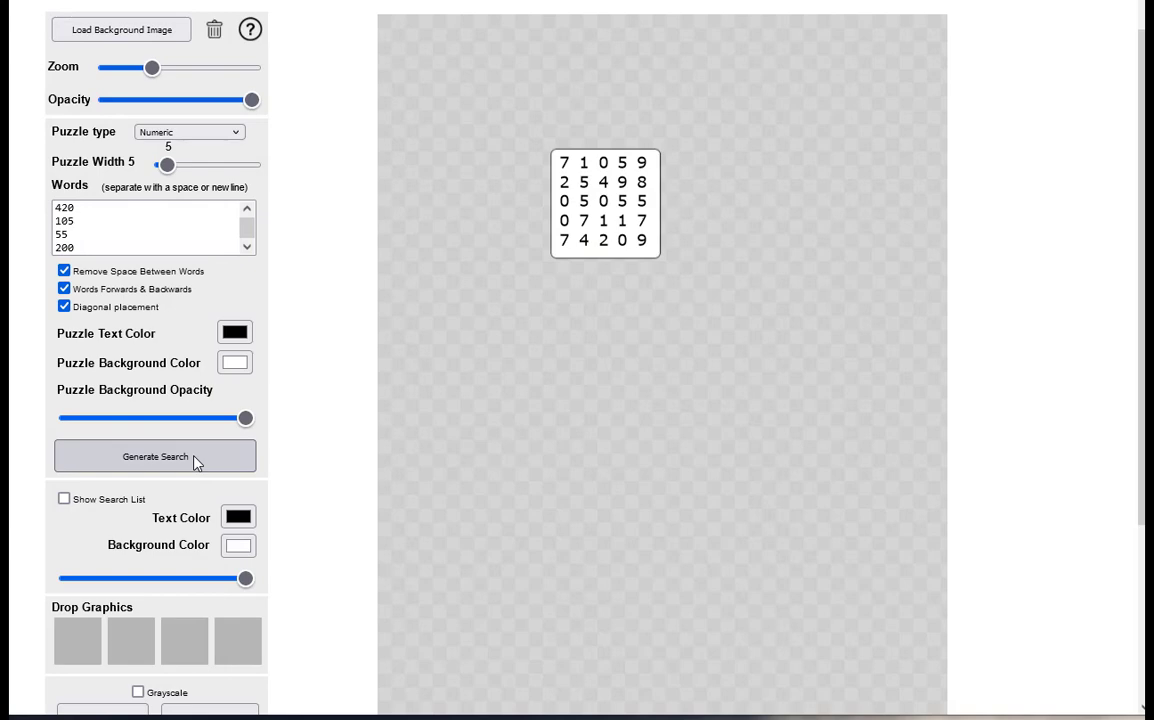
Switch diagonal placement off and back on for the number search
scroll(197, 462, up, 3)
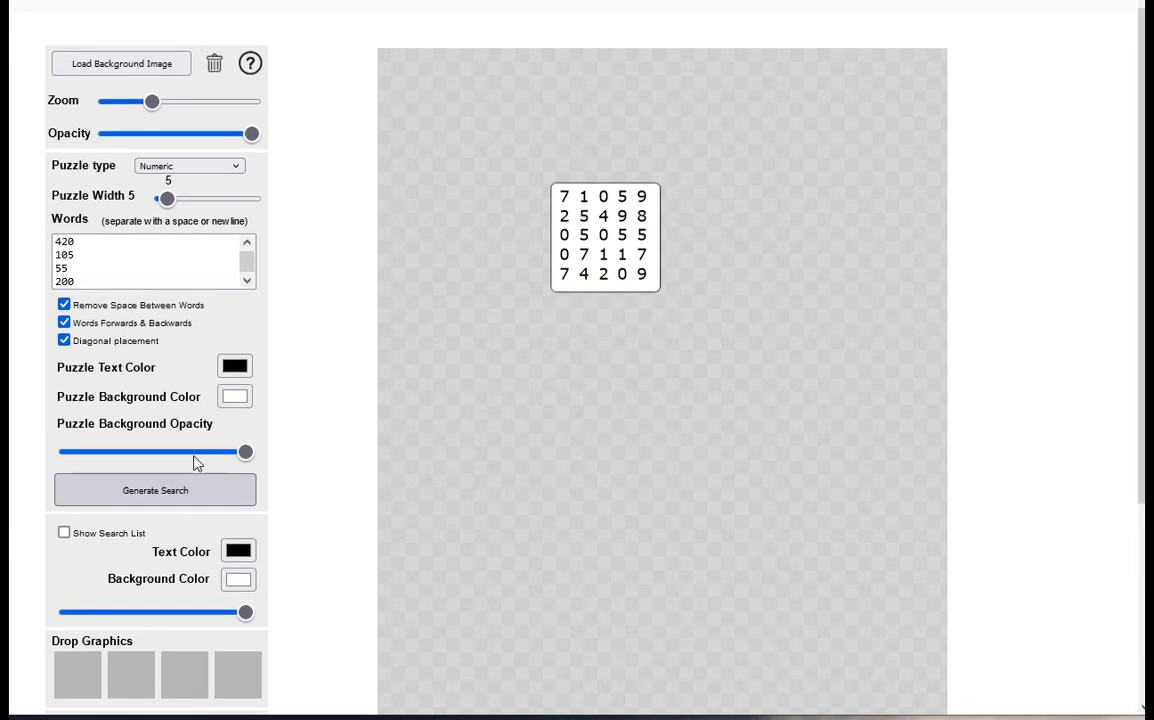
scroll(197, 462, down, 3)
scroll(197, 462, down, 2)
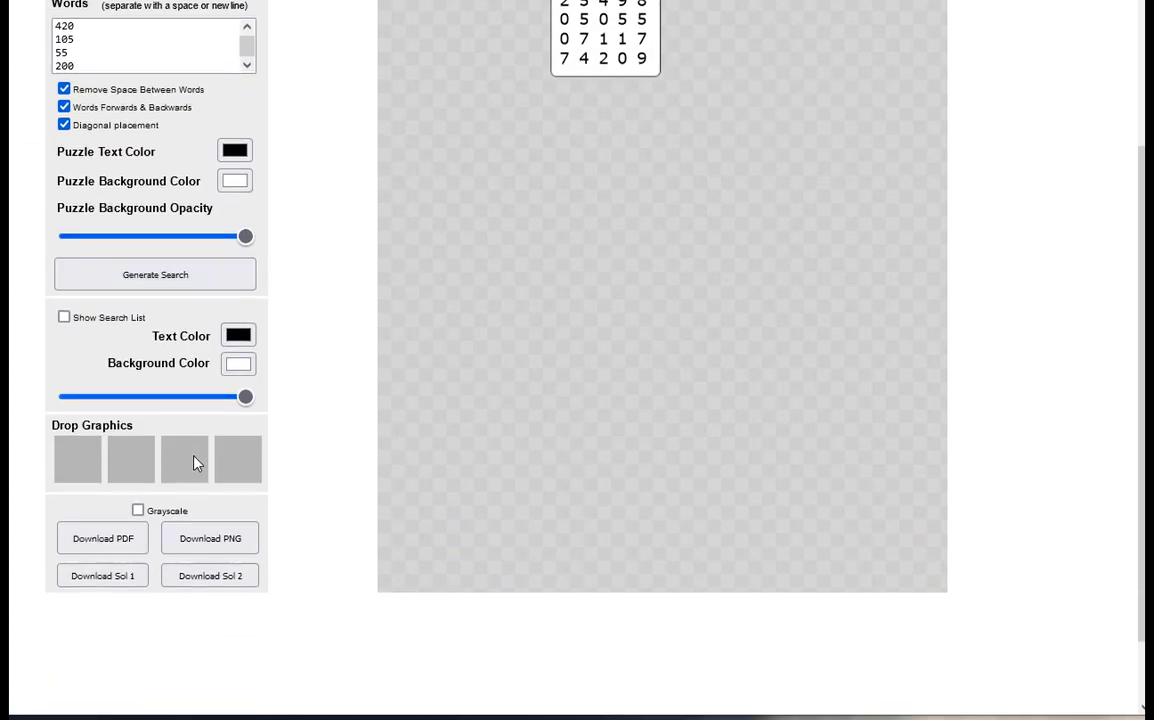
scroll(196, 462, up, 1)
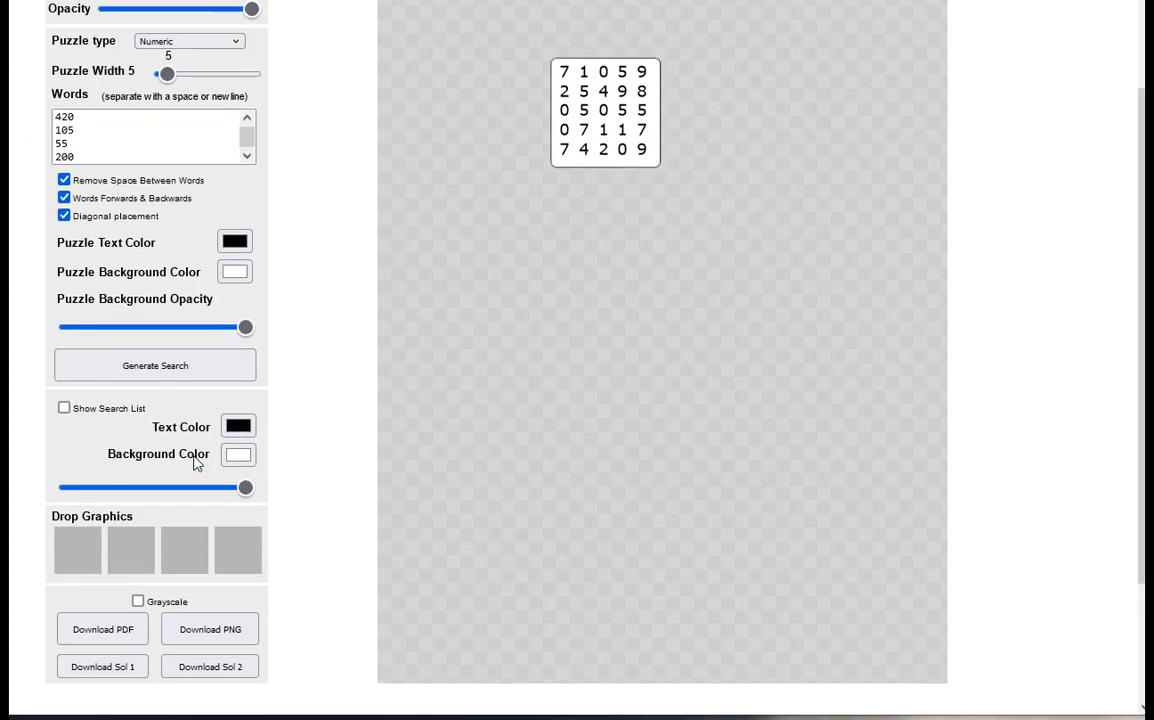
scroll(197, 463, up, 1)
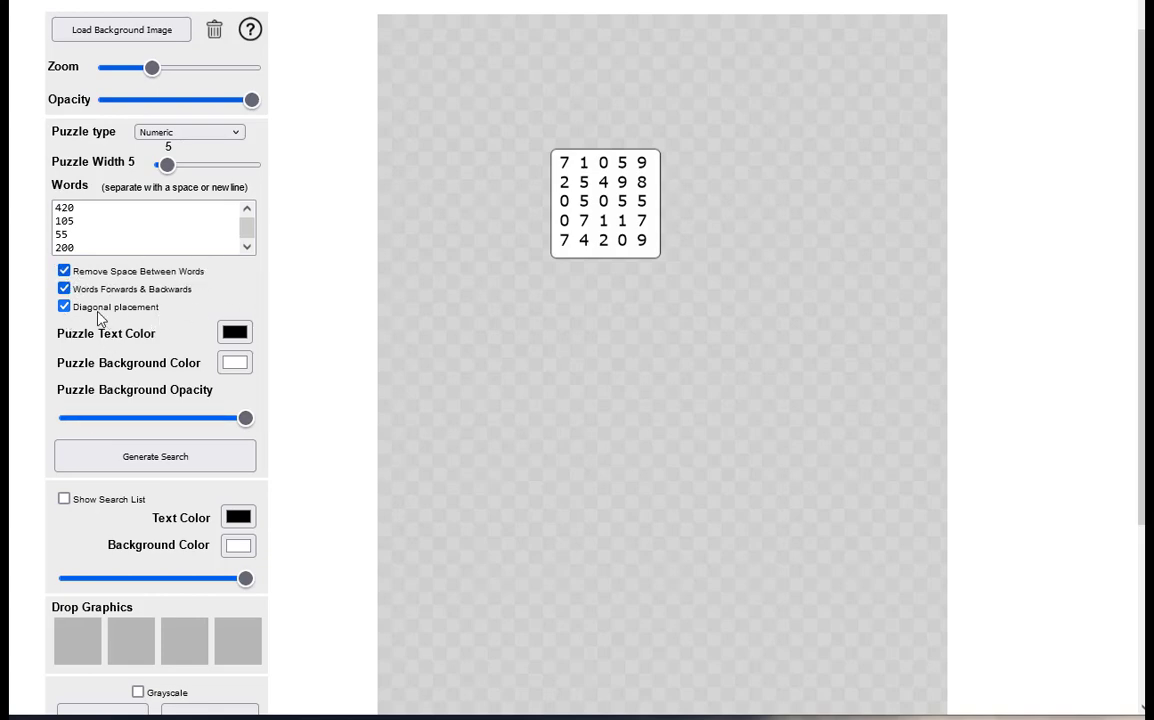
click(64, 307)
click(64, 307)
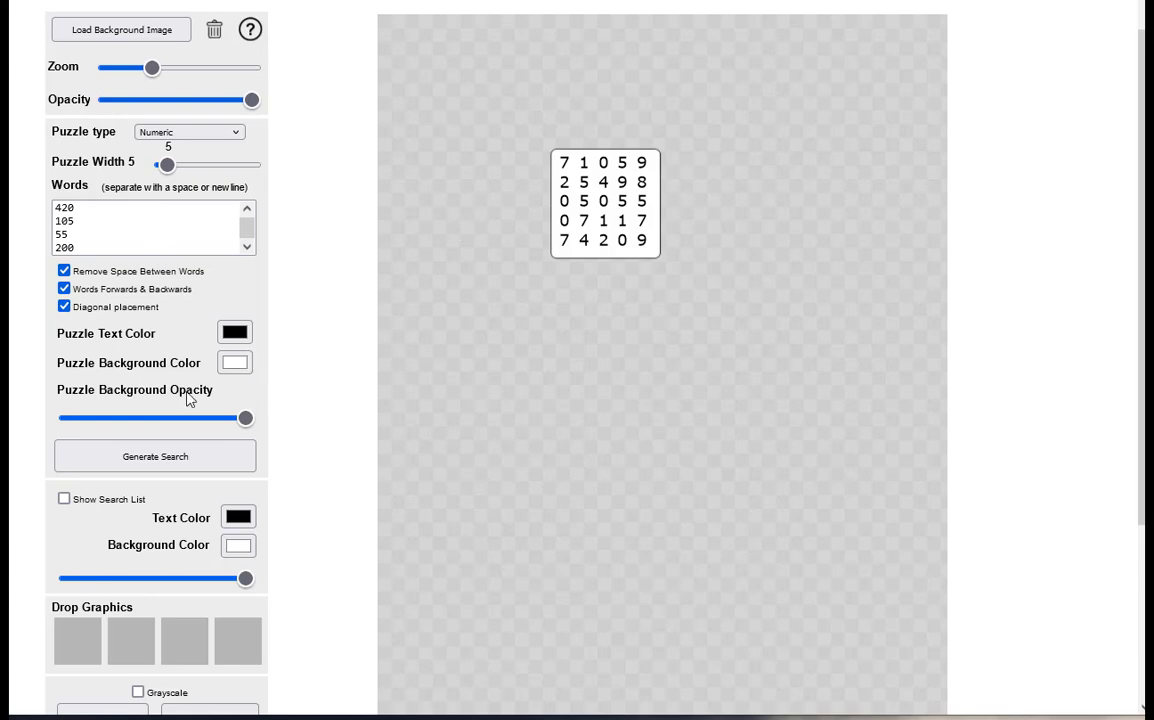
Generate fresh layouts of the 5-wide number search with diagonal placement enabled
click(168, 469)
click(168, 469)
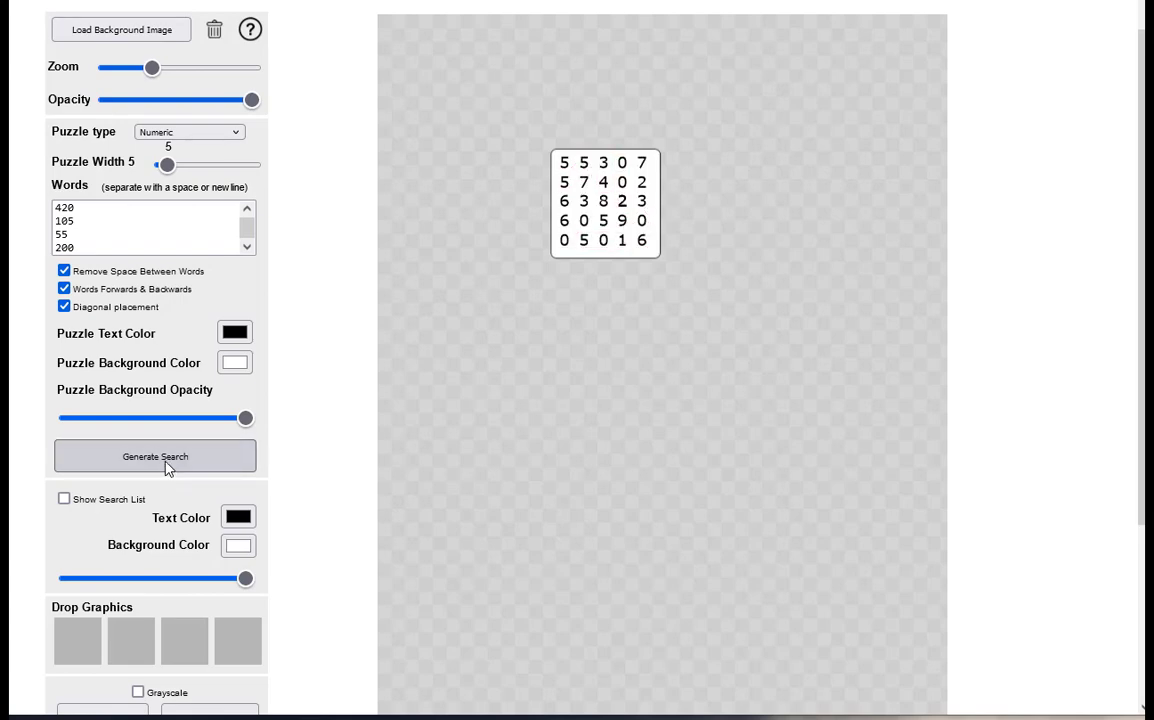
click(168, 469)
click(168, 469)
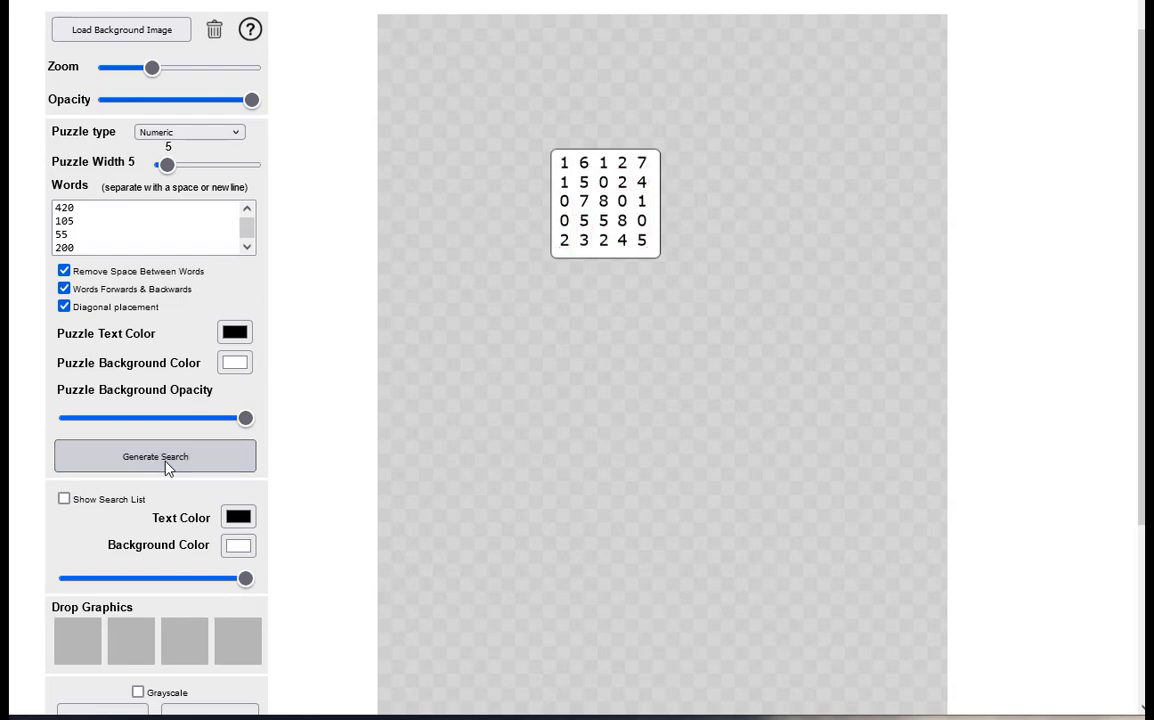
Download both solution versions of the number search and the puzzle itself as a PNG
scroll(202, 462, down, 3)
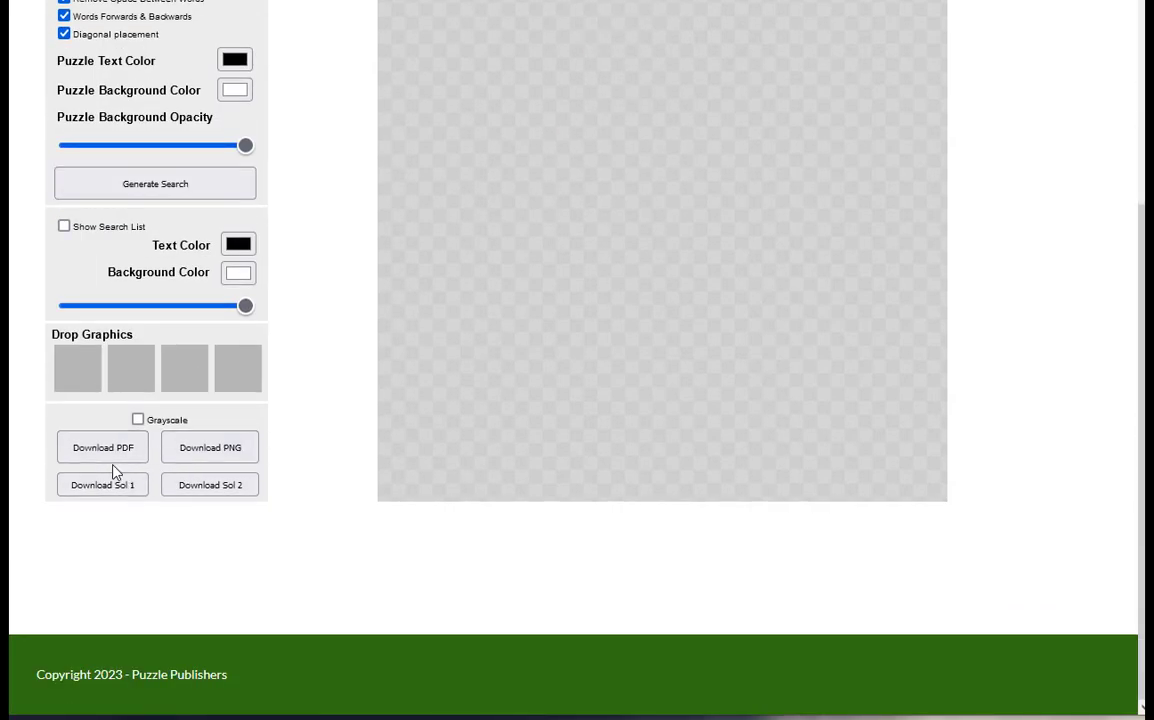
scroll(112, 466, up, 2)
scroll(112, 475, down, 1)
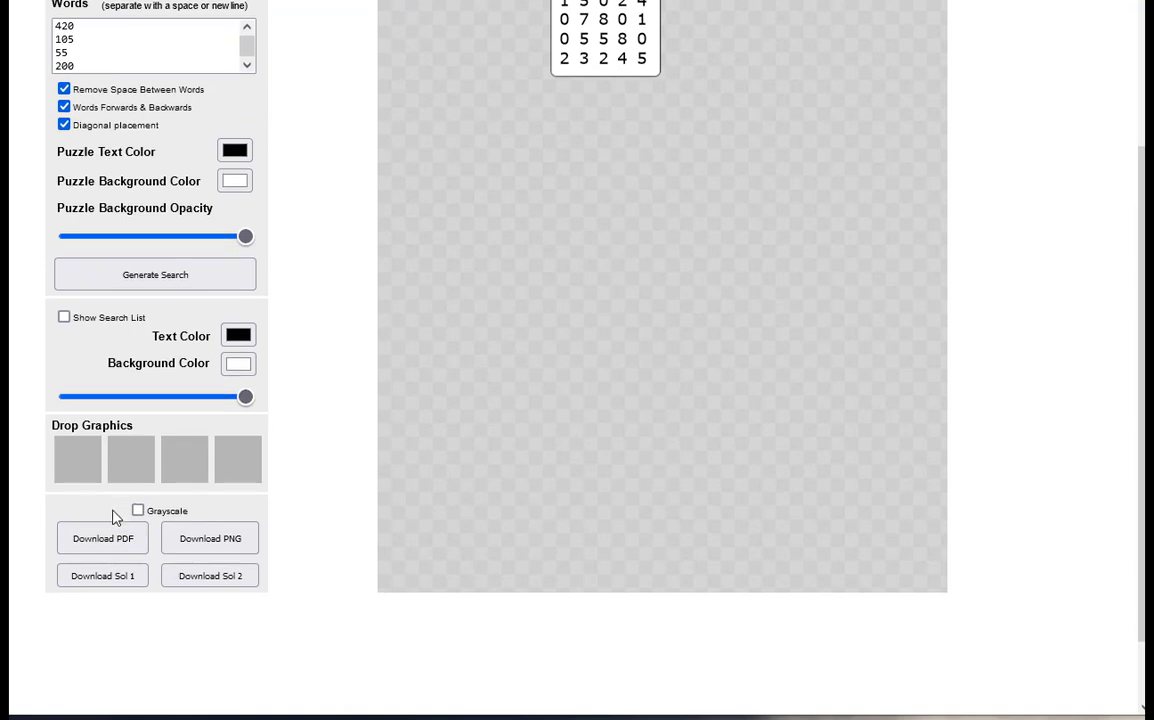
click(116, 577)
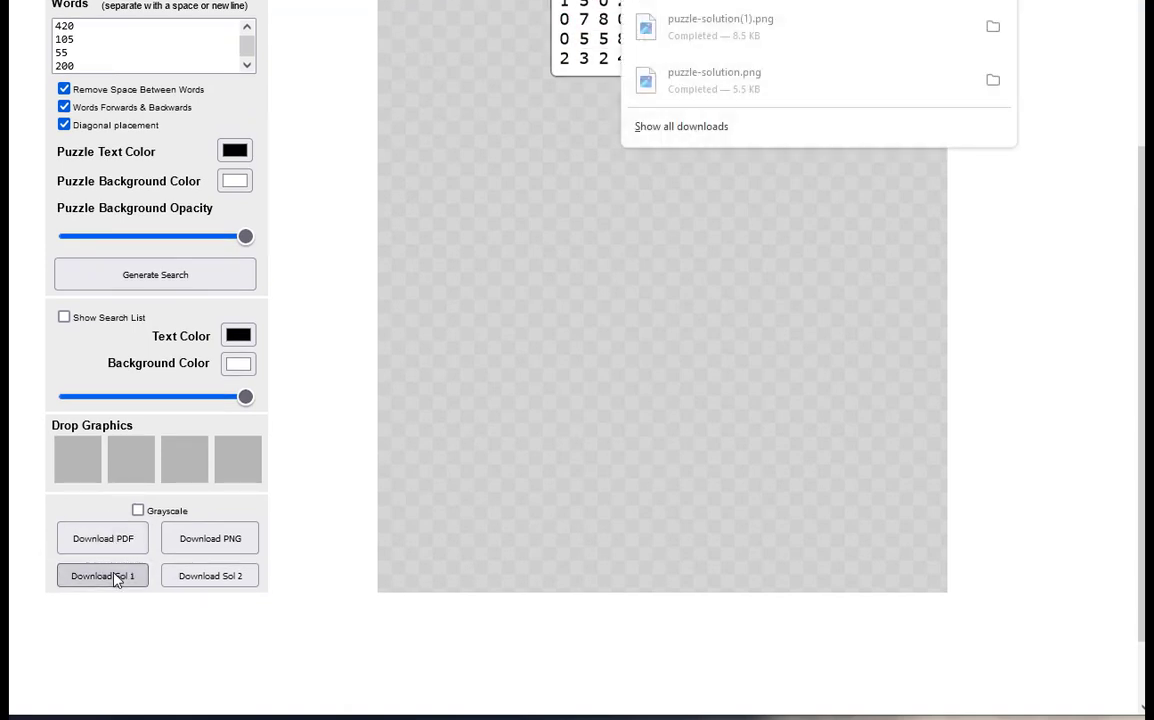
click(508, 111)
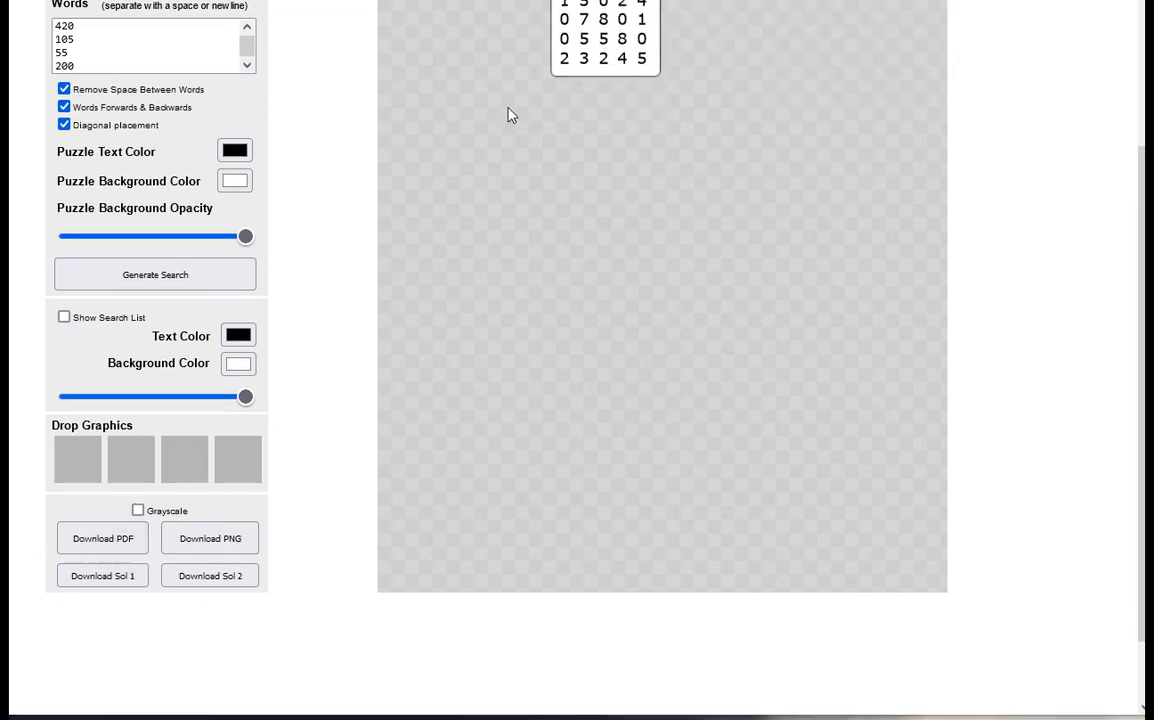
click(200, 580)
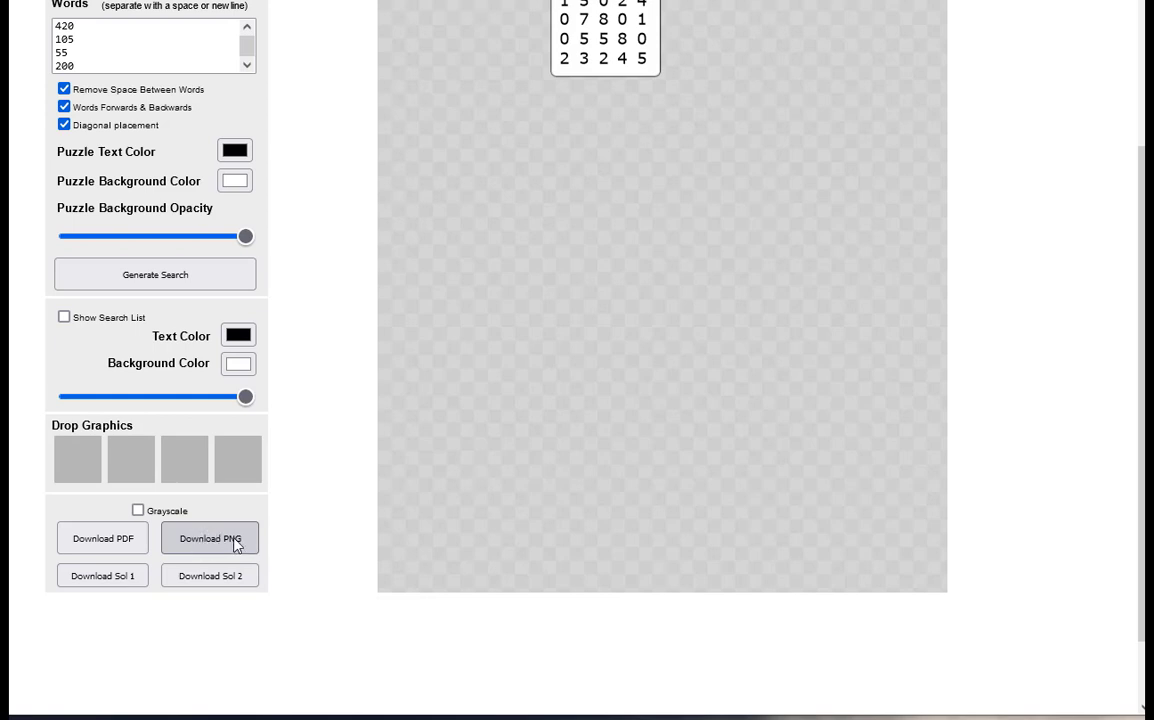
click(235, 545)
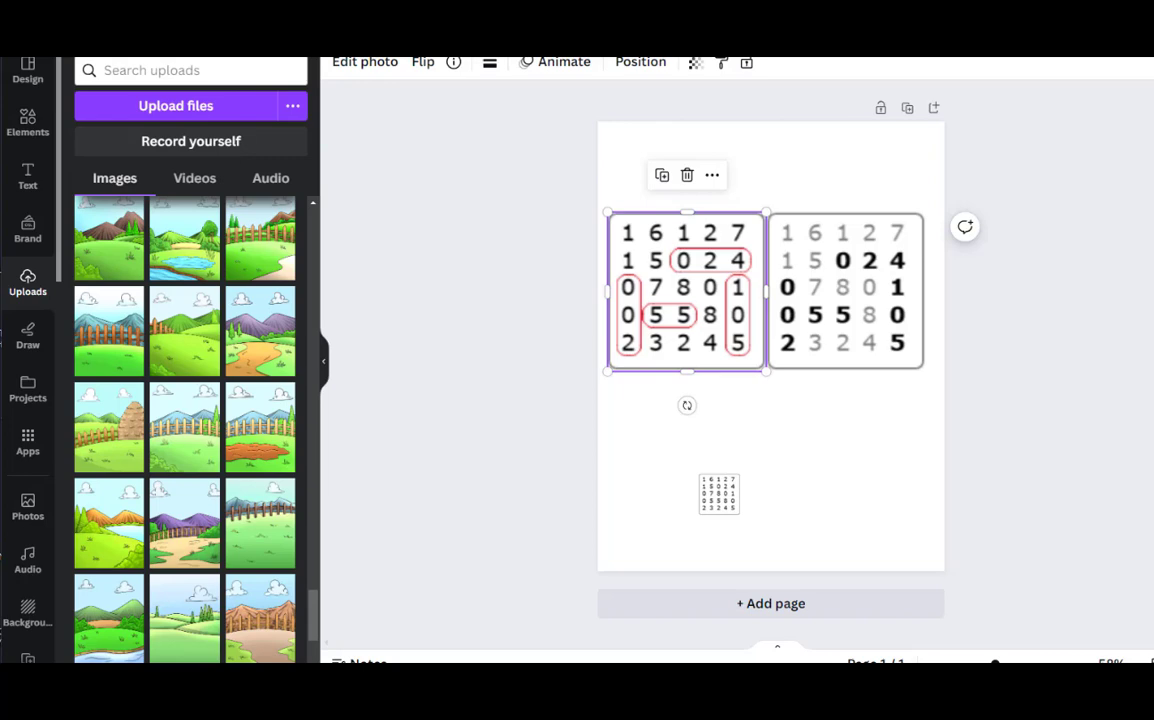
In Canva, compare the solution with circled numbers to the one with bold numbers on the page
shift+click(782, 260)
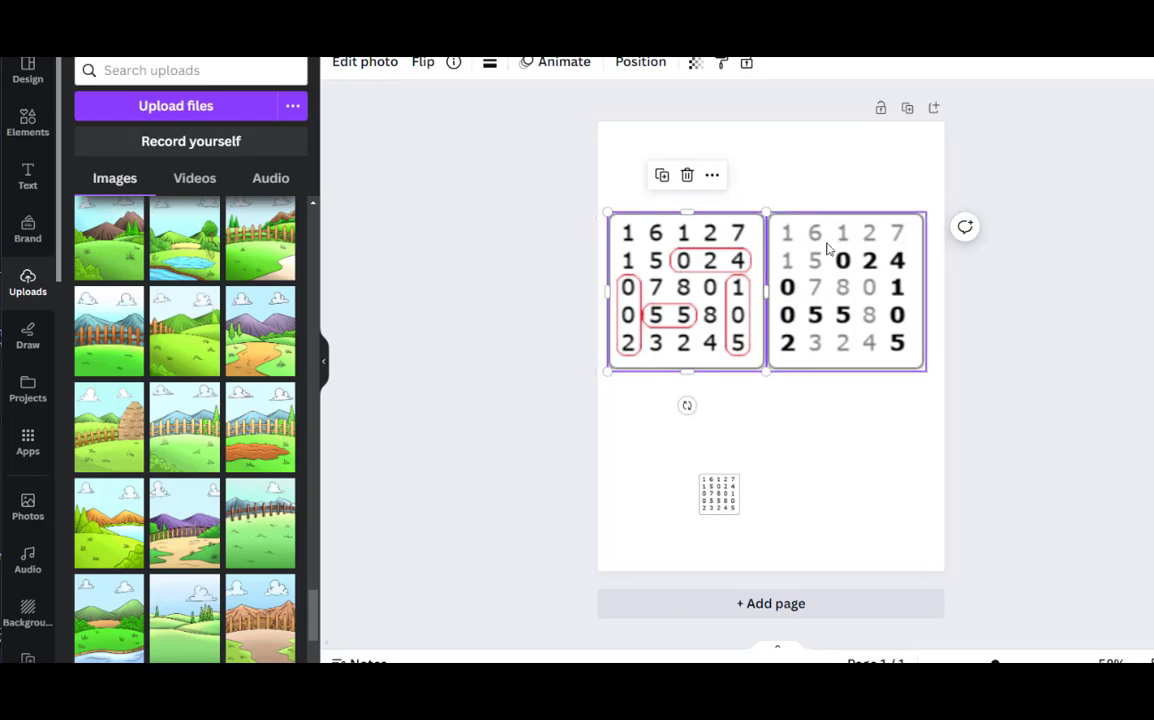
shift+click(826, 245)
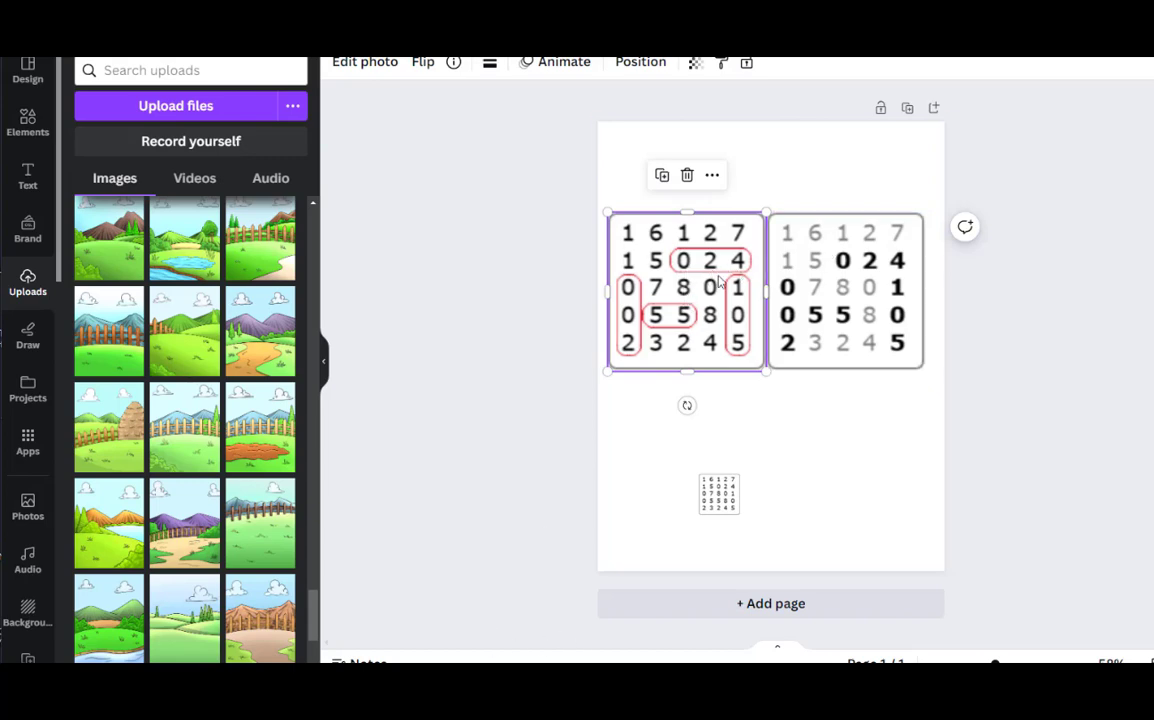
shift+click(790, 250)
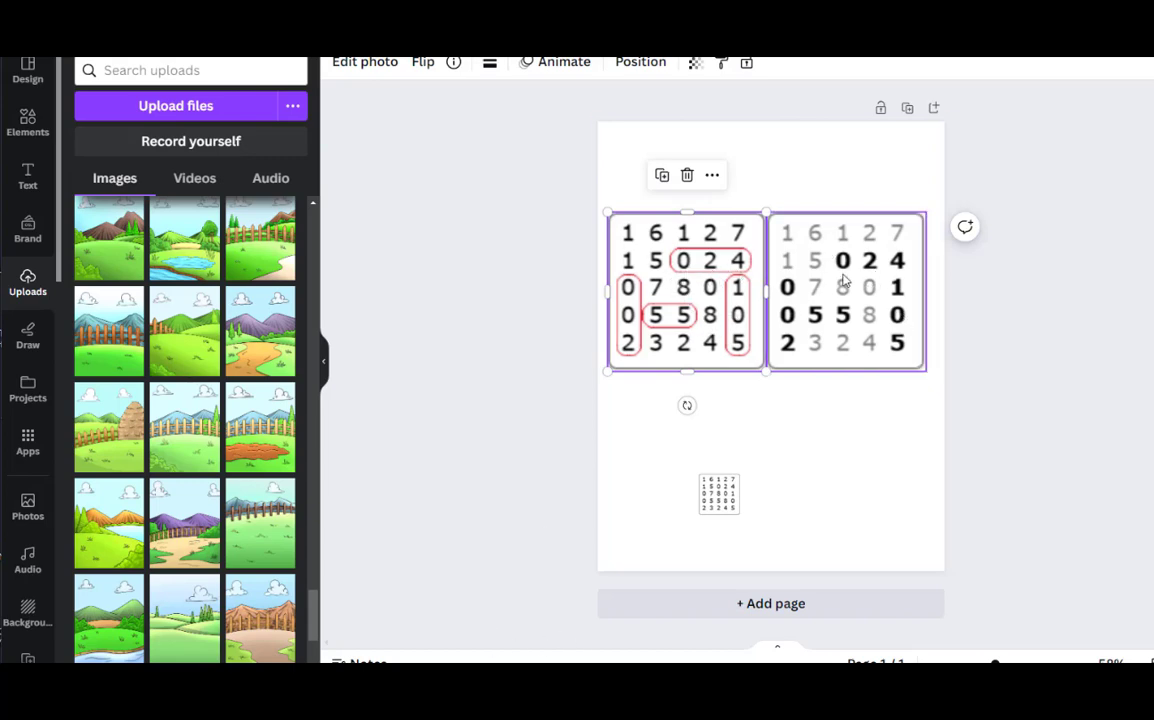
shift+click(857, 272)
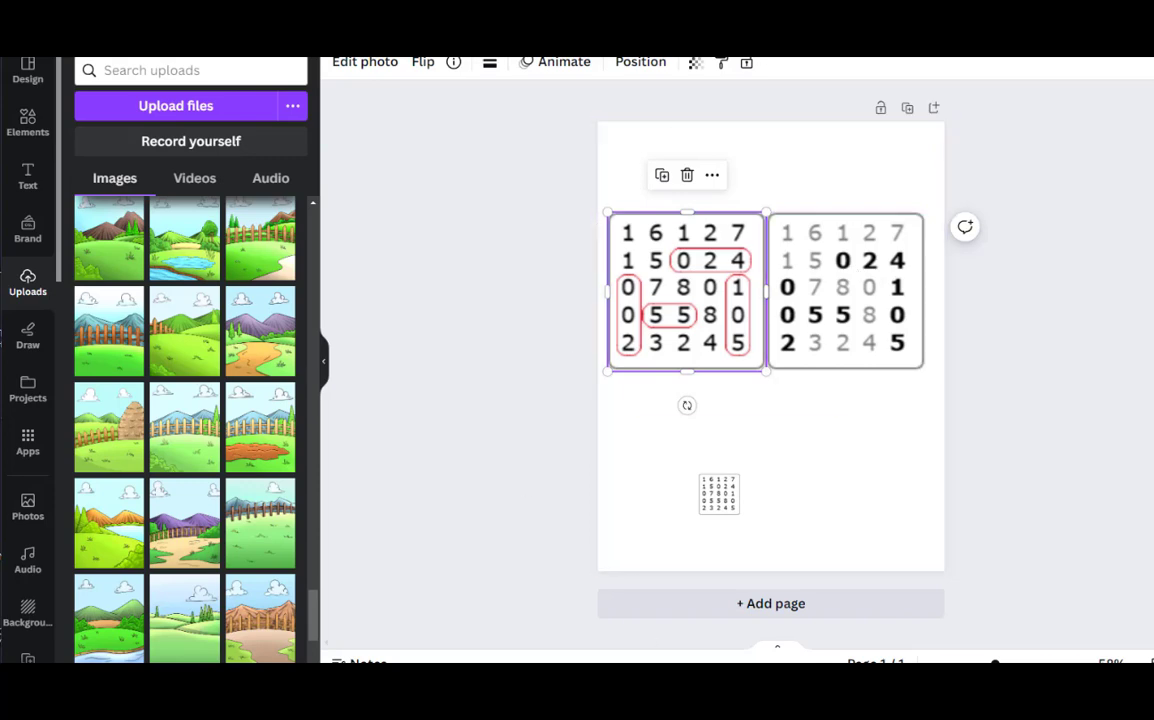
click(932, 180)
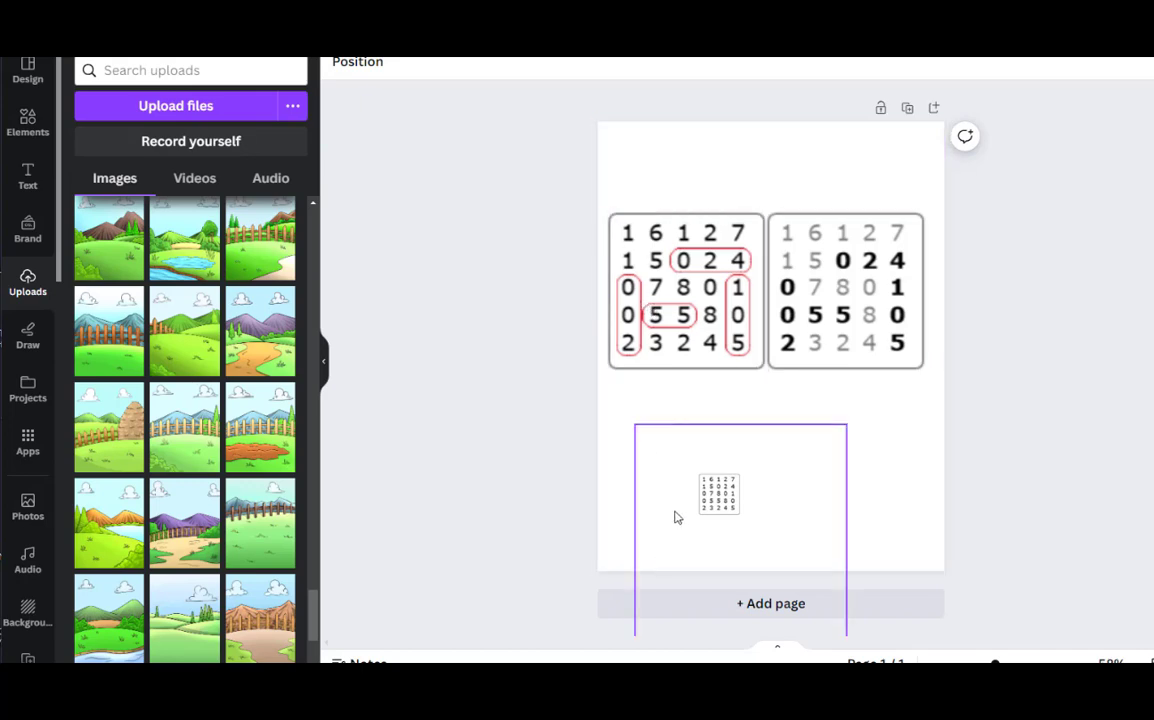
Enlarge the small puzzle image to nearly the size of the solutions and place it centred below them
drag(700, 508, 738, 479)
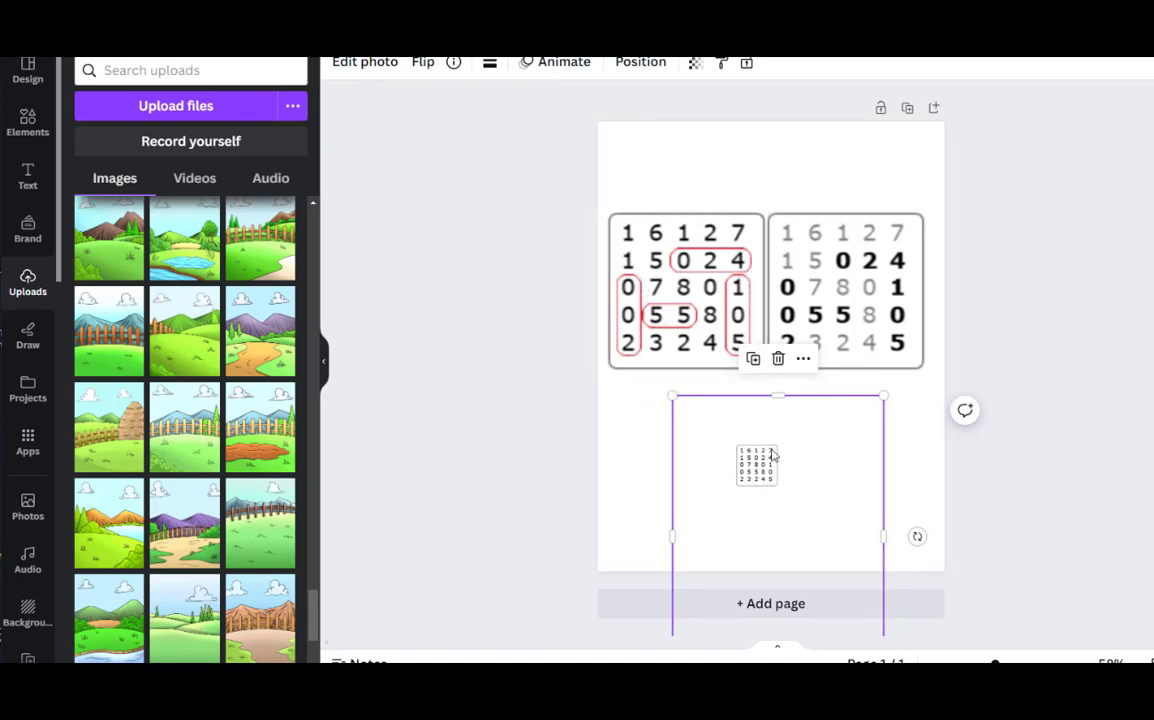
drag(674, 396, 367, 169)
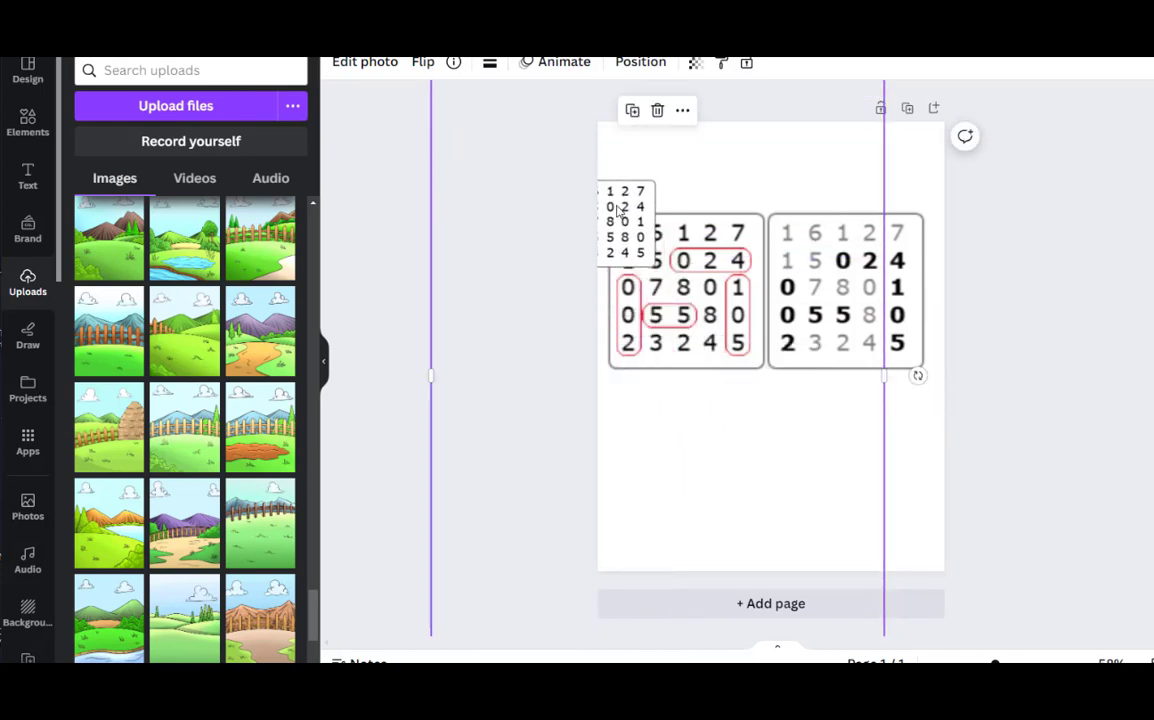
drag(621, 214, 885, 488)
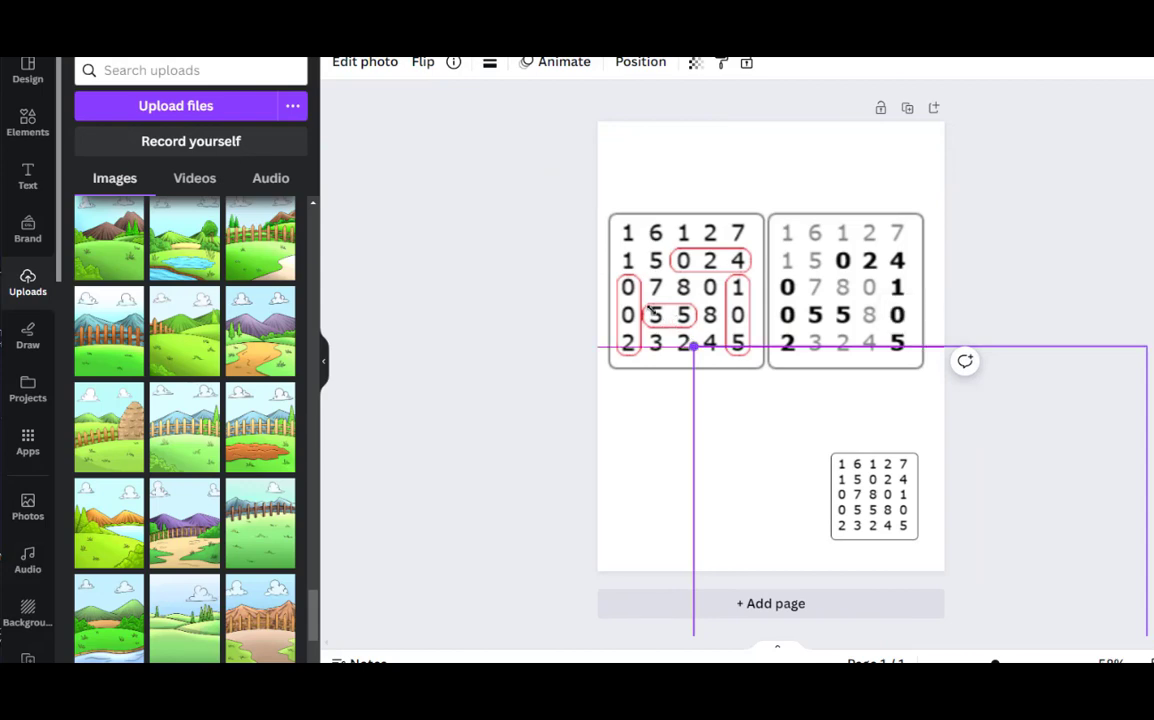
drag(693, 347, 255, 97)
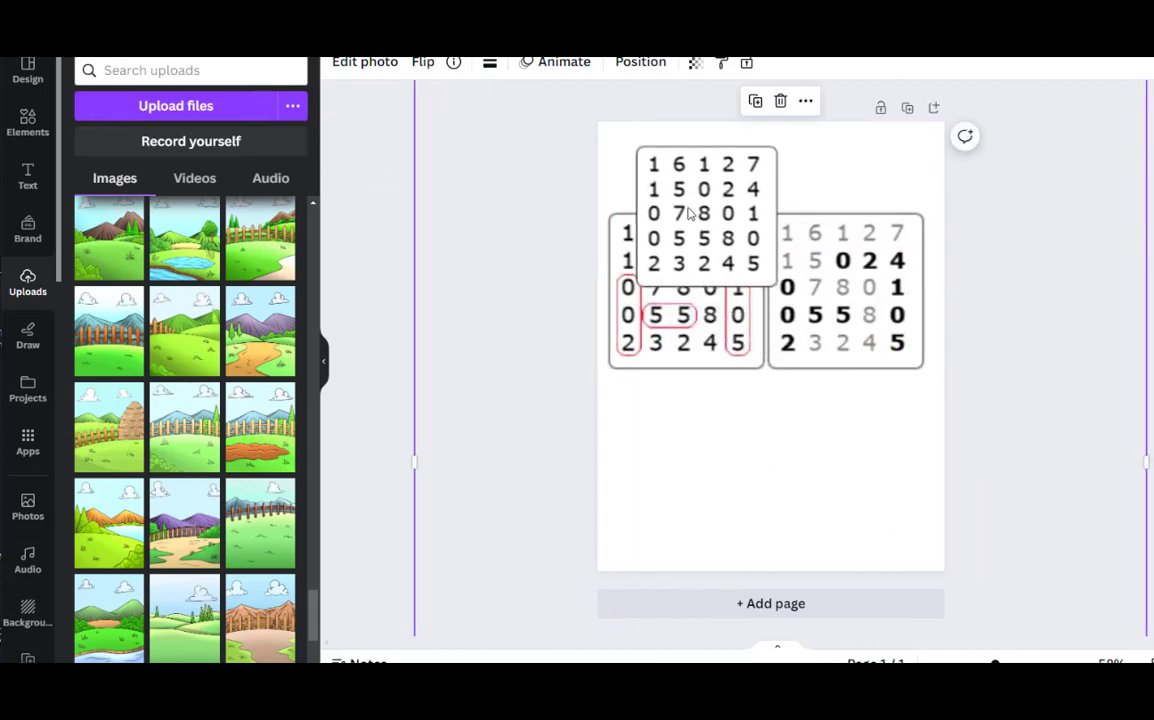
drag(691, 206, 755, 463)
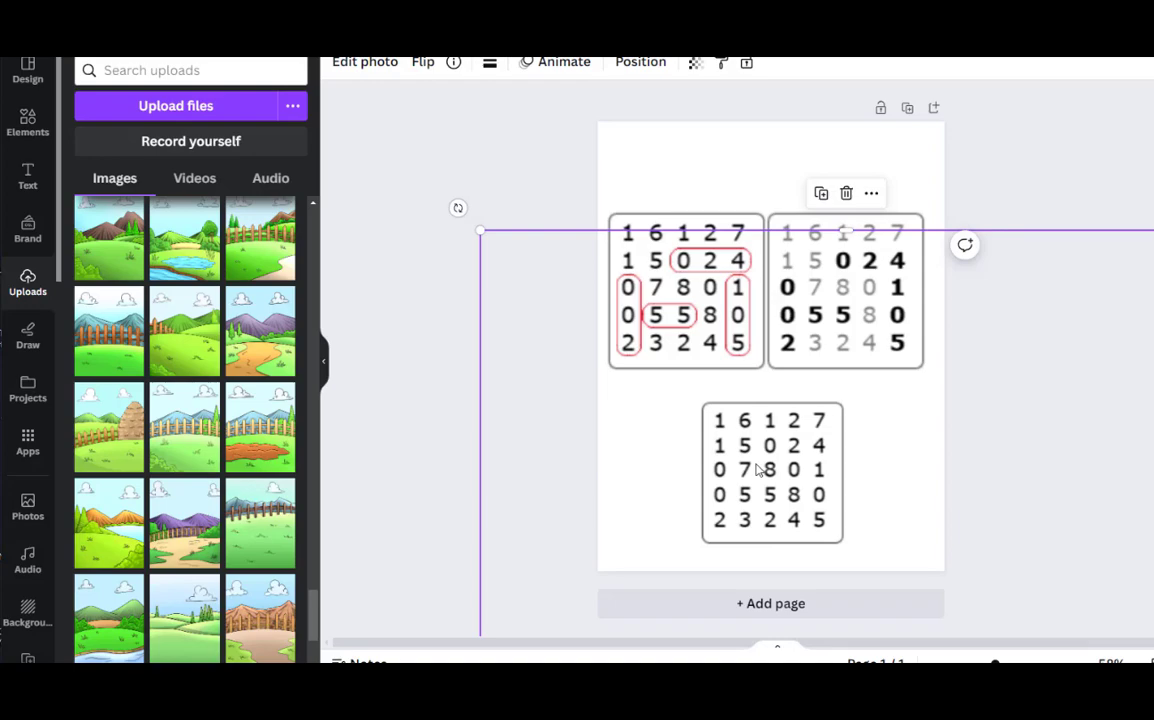
Add a blank second page to the design
click(690, 604)
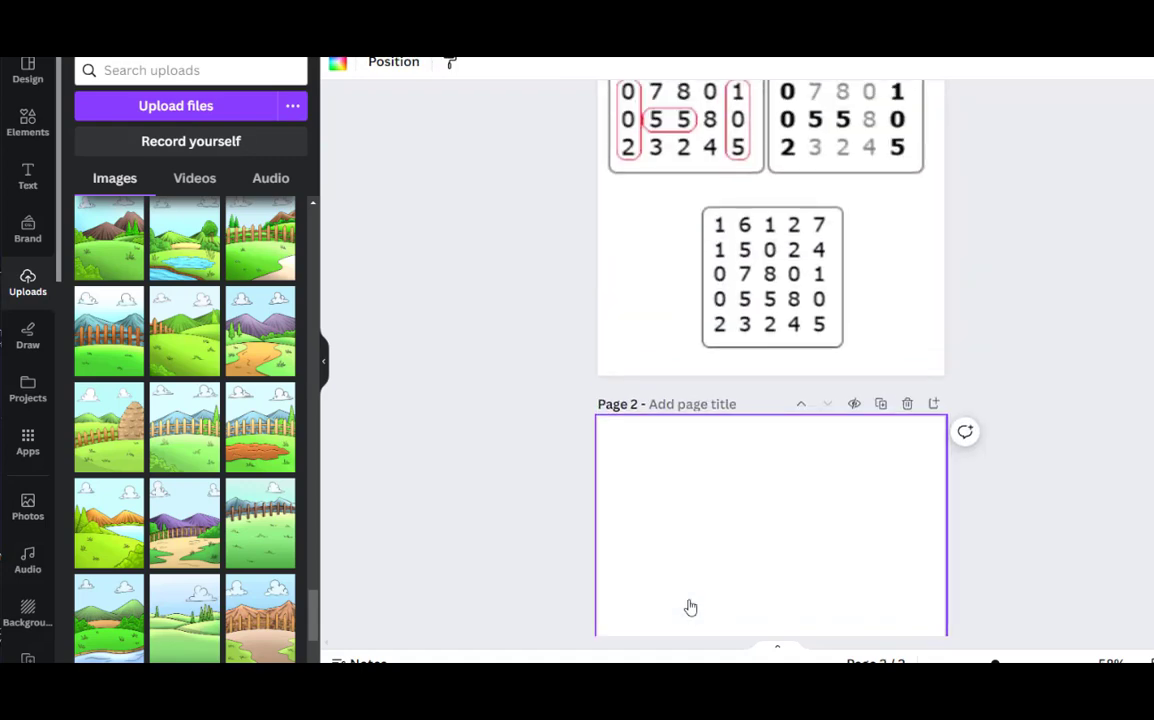
scroll(693, 469, down, 2)
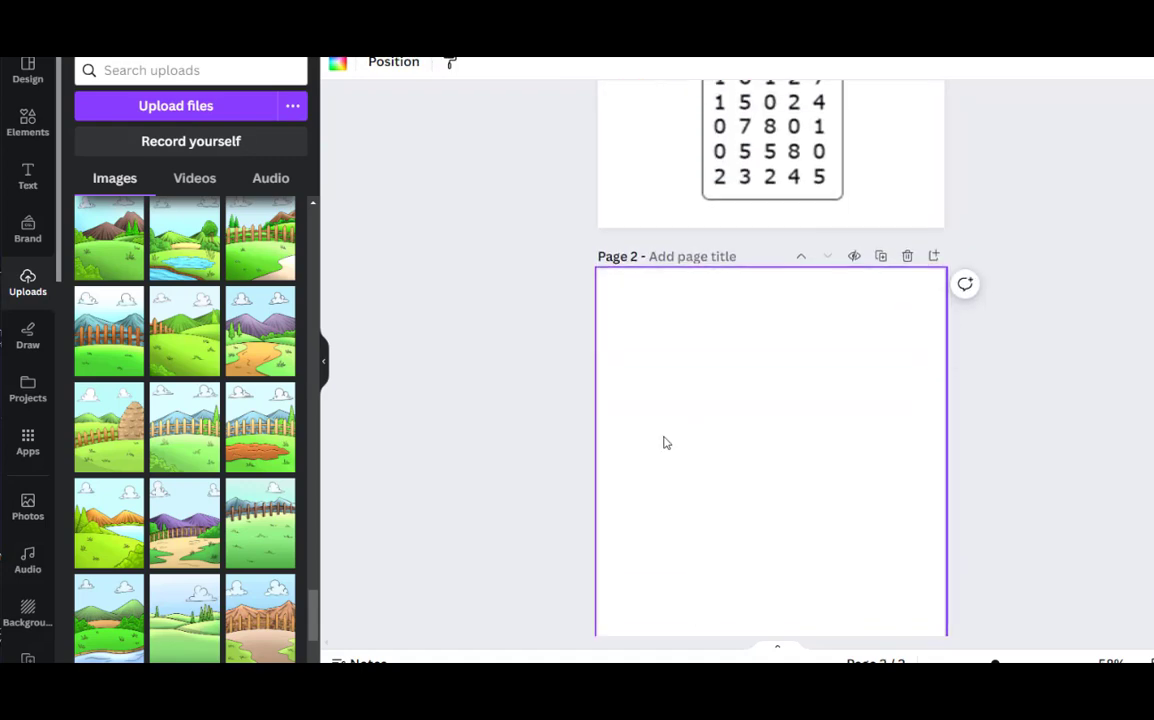
scroll(675, 381, up, 2)
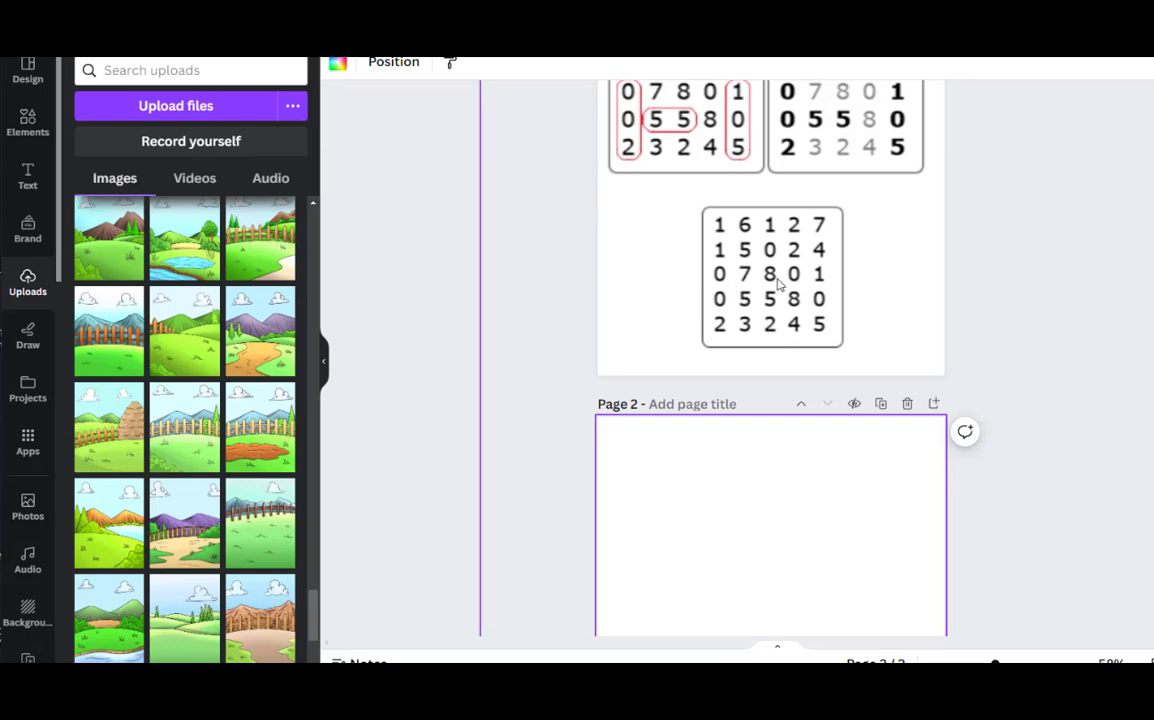
Try to move the puzzle image onto page 2, and place it back below the solutions on page 1
drag(773, 270, 824, 592)
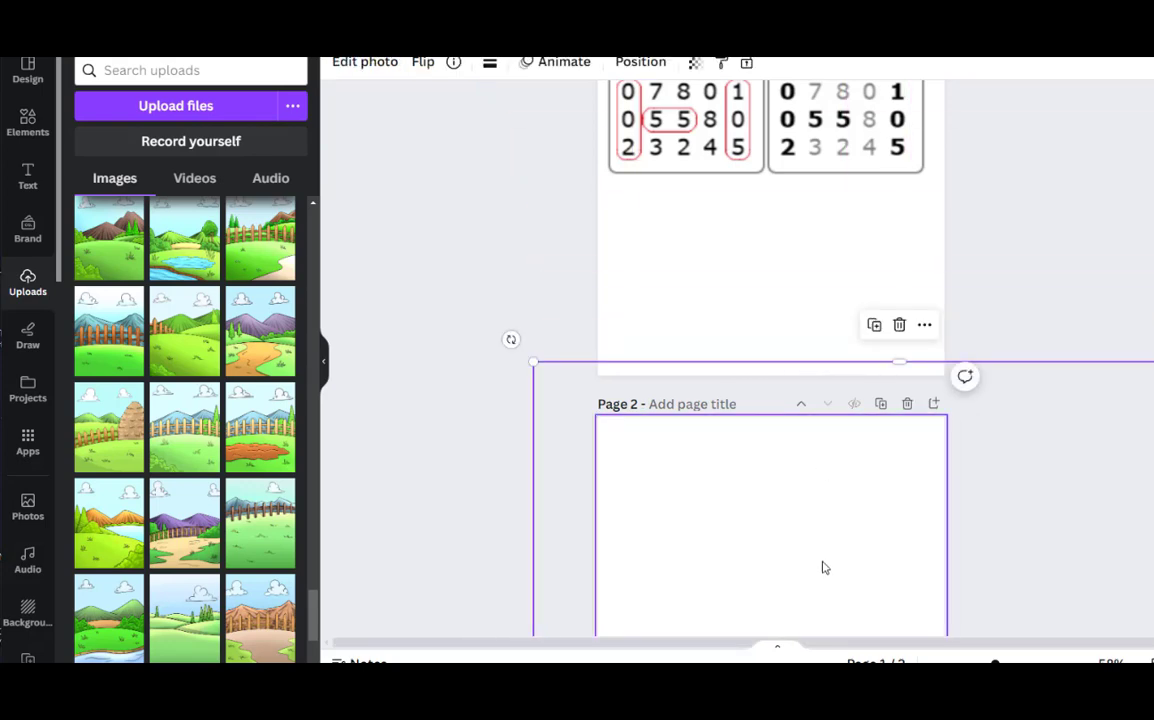
drag(811, 536, 789, 211)
scroll(789, 211, up, 3)
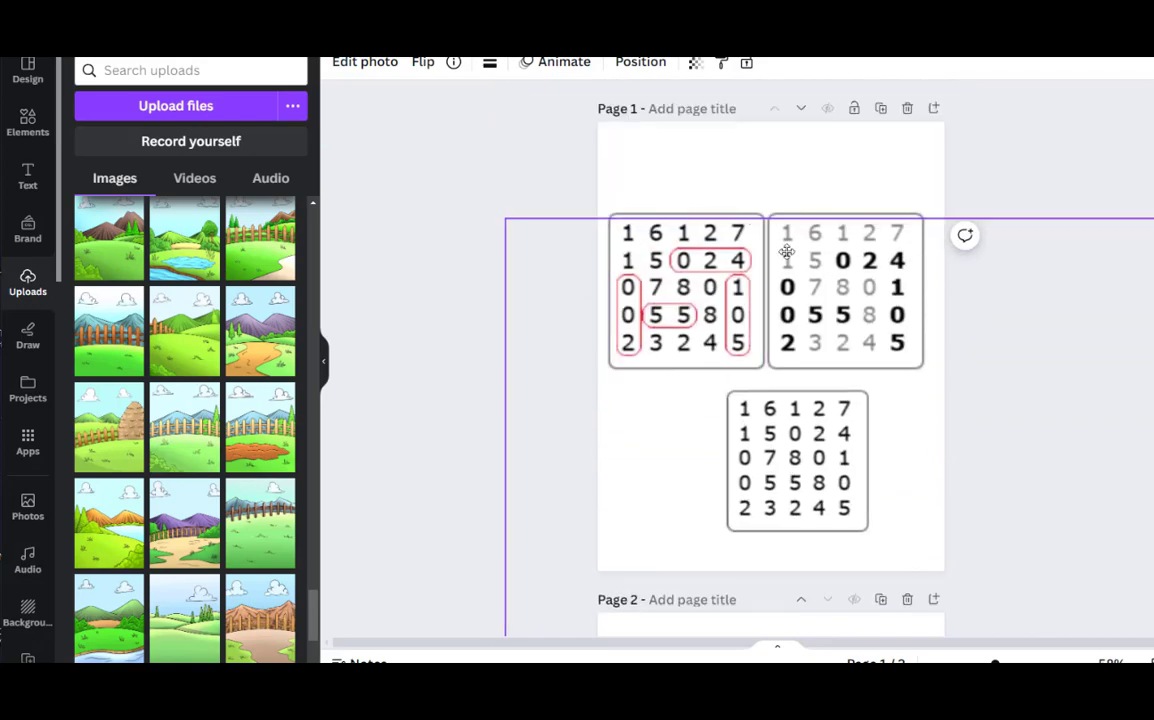
Clear both solution grids from page 1 and slightly enlarge the remaining puzzle image
click(702, 225)
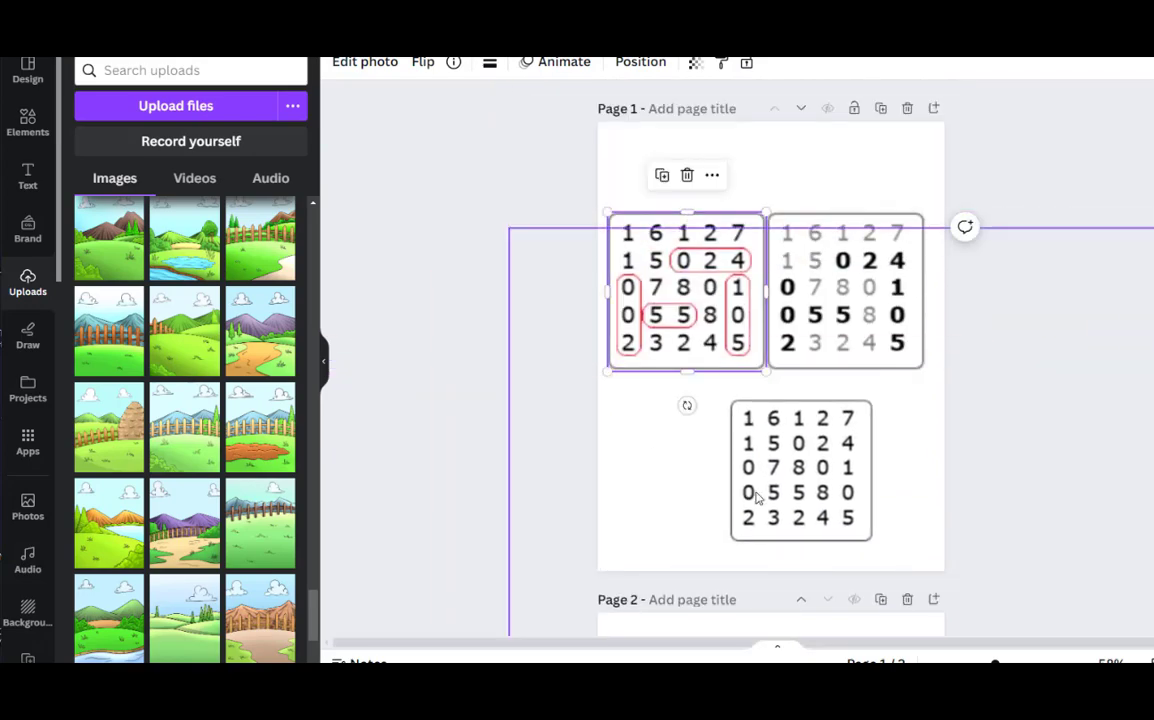
drag(798, 461, 830, 460)
scroll(800, 260, up, 5)
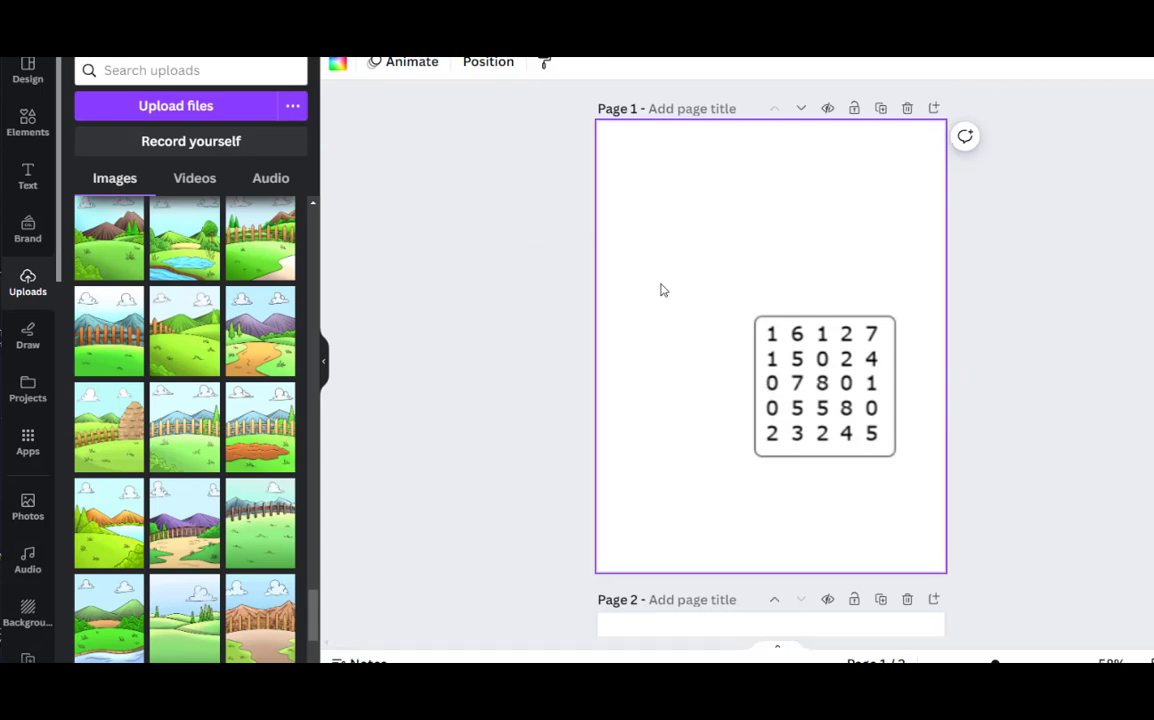
click(773, 376)
drag(533, 143, 441, 97)
drag(760, 268, 818, 370)
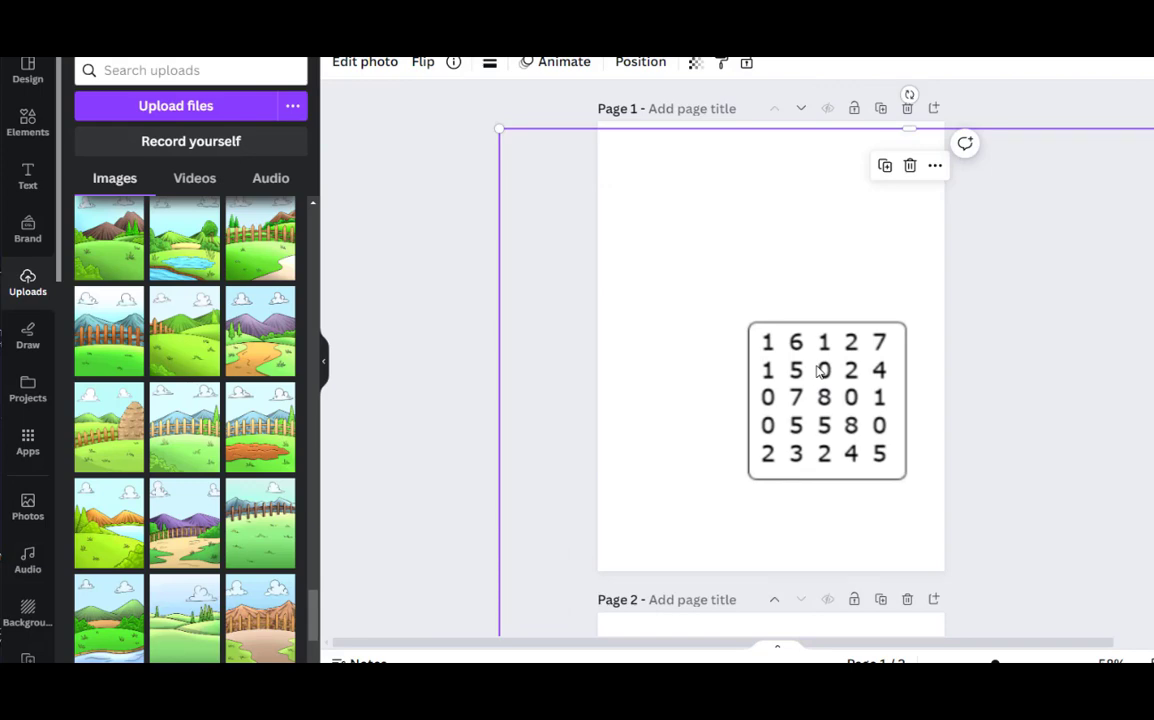
Fill page 1 with the uploaded green hills and cloud landscape, and send it behind the puzzle
scroll(215, 400, down, 1)
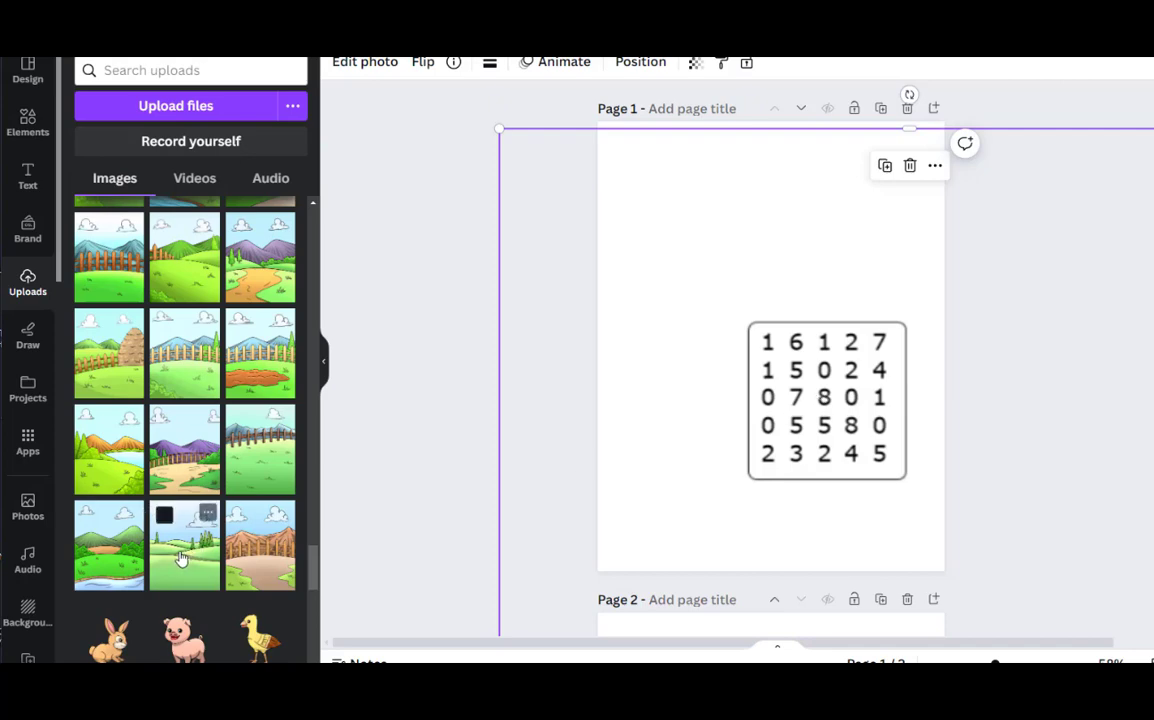
drag(178, 556, 616, 134)
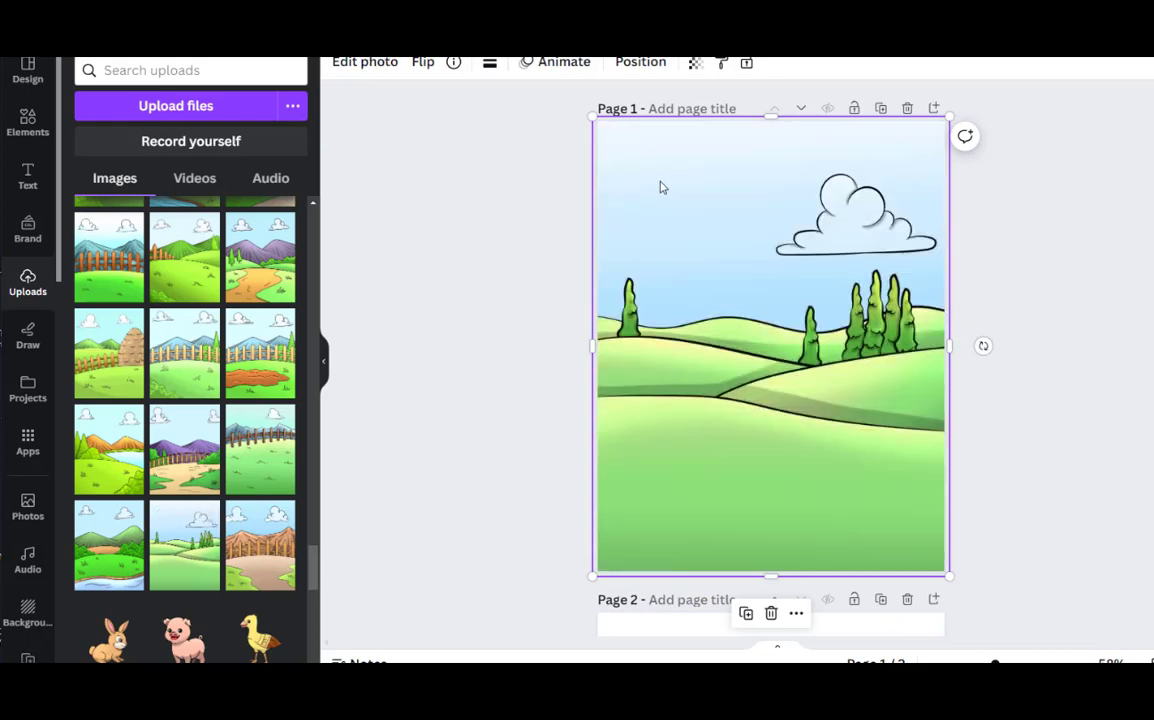
right_click(663, 187)
mouse_move(712, 372)
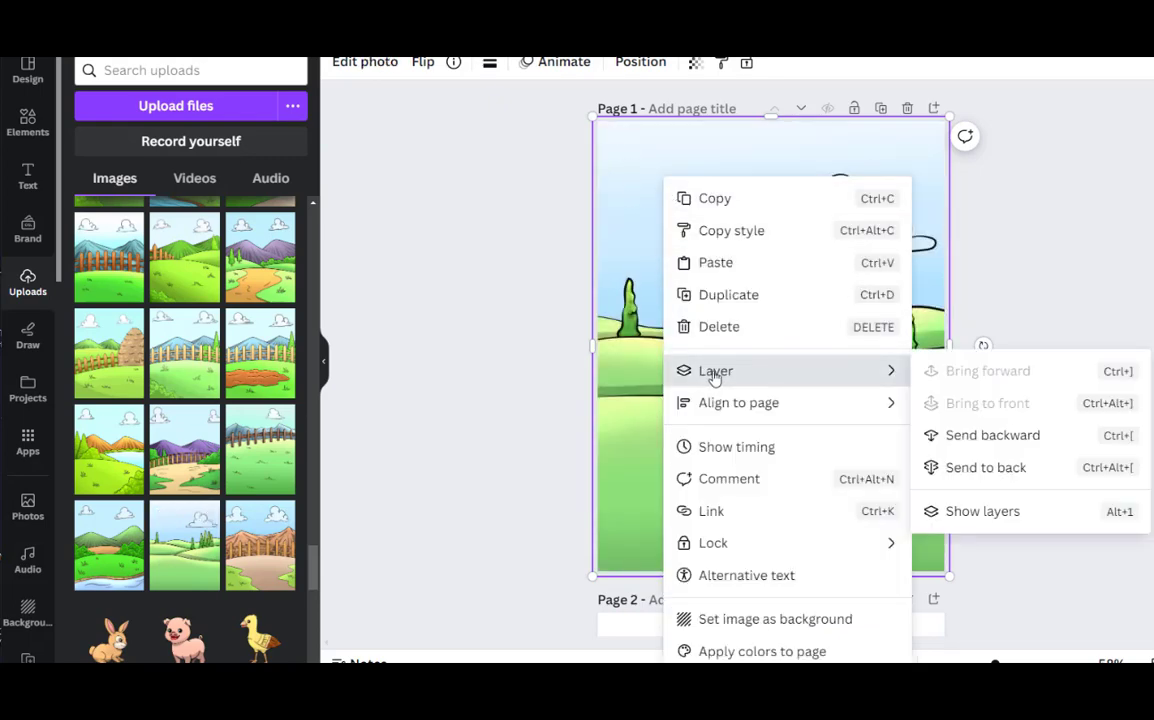
click(1007, 469)
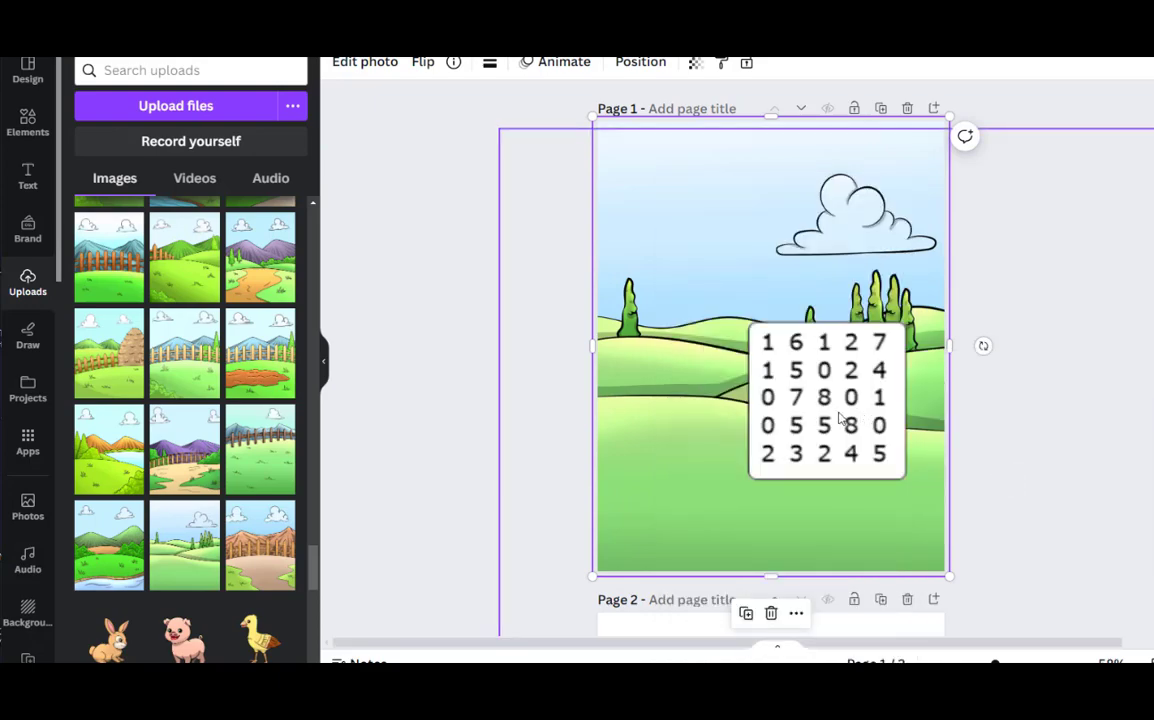
Resize the puzzle image slightly and place it over the sky in the upper left of page 1
mouse_move(839, 412)
mouse_down()
mouse_move(802, 381)
mouse_move(846, 414)
mouse_up()
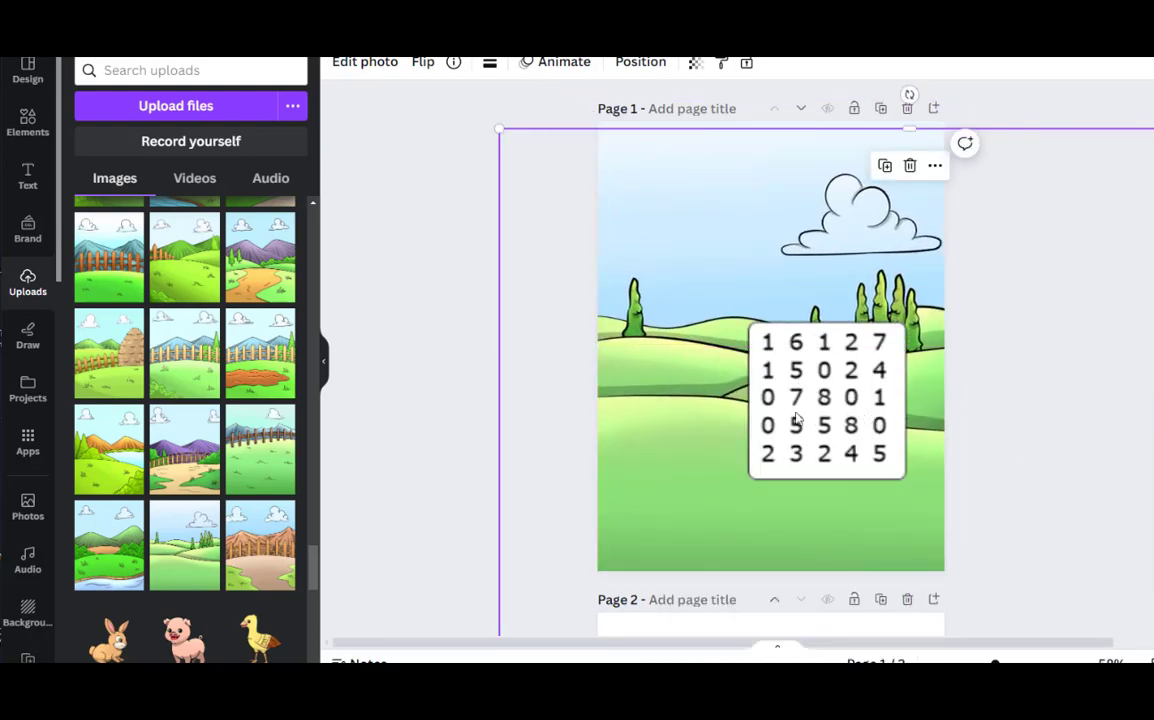
drag(804, 432, 686, 244)
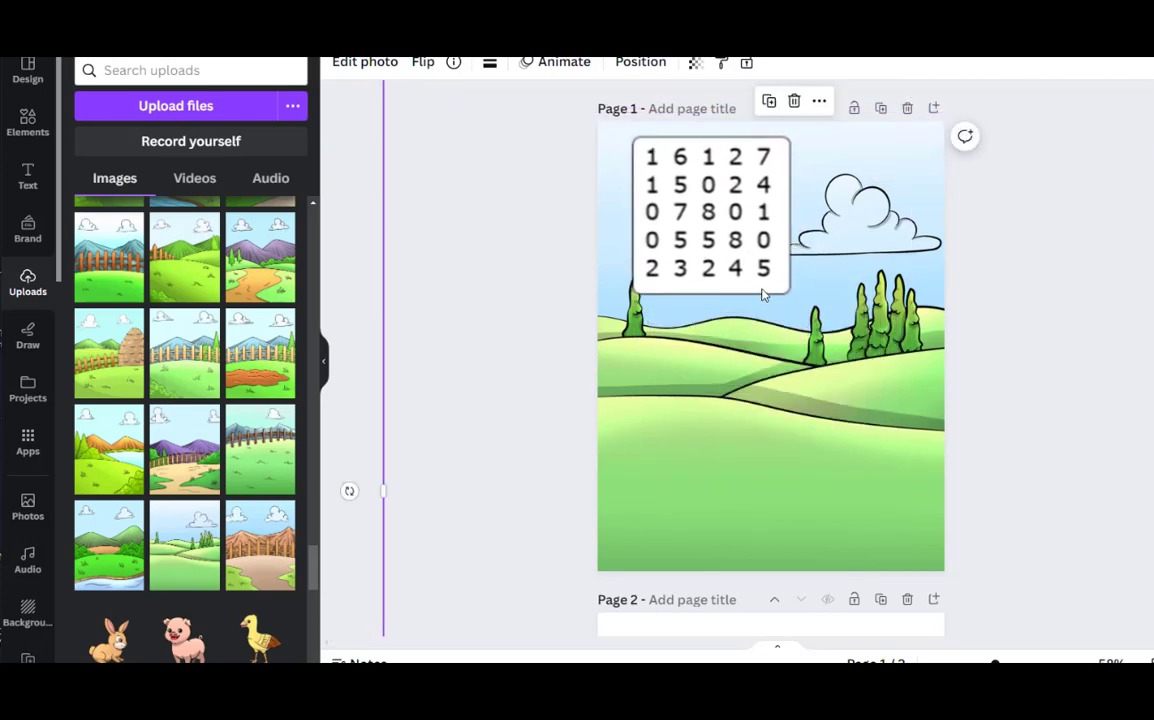
drag(766, 286, 790, 321)
drag(689, 243, 779, 466)
drag(493, 200, 619, 322)
drag(849, 539, 665, 173)
Switch to the untitled Notepad document and copy its four sums, from 410+10= to 100+100=
key(alt+Tab)
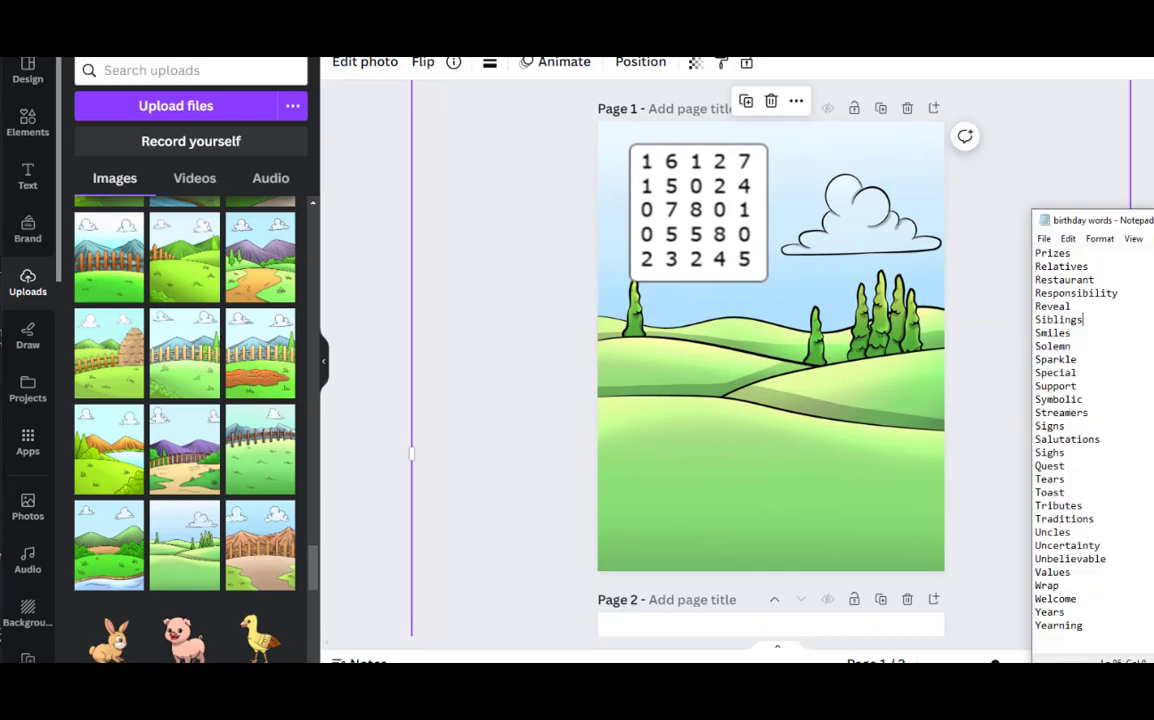
key(alt+Tab)
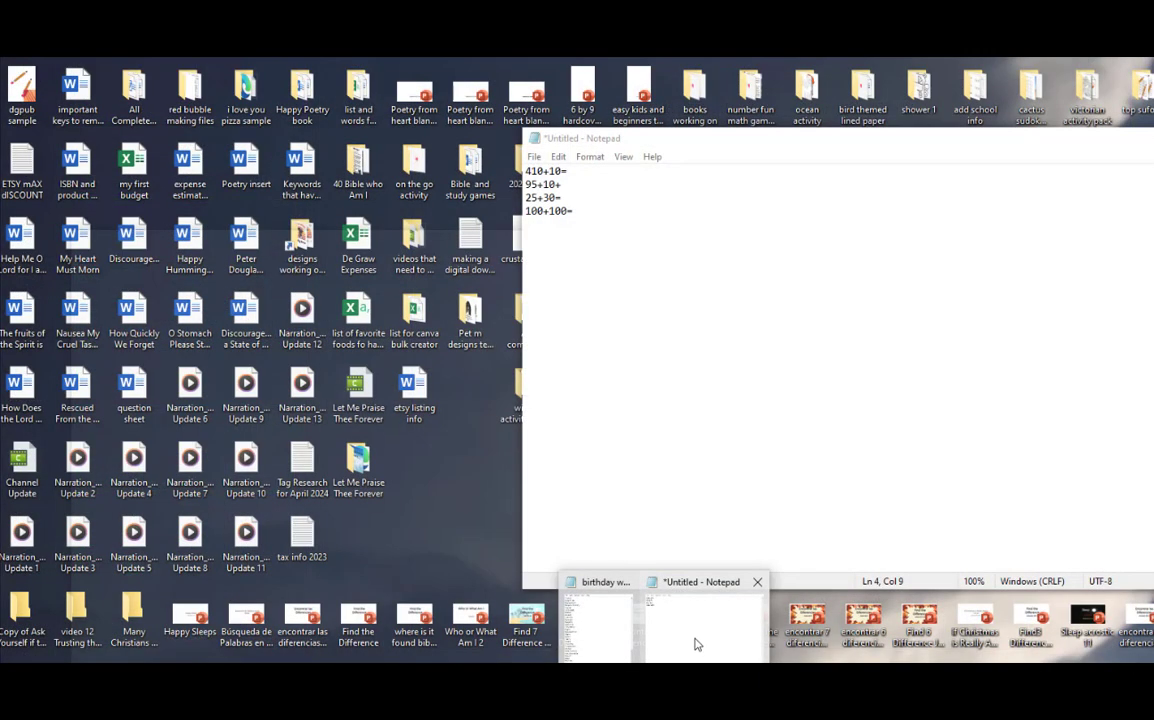
click(693, 643)
drag(847, 142, 1152, 232)
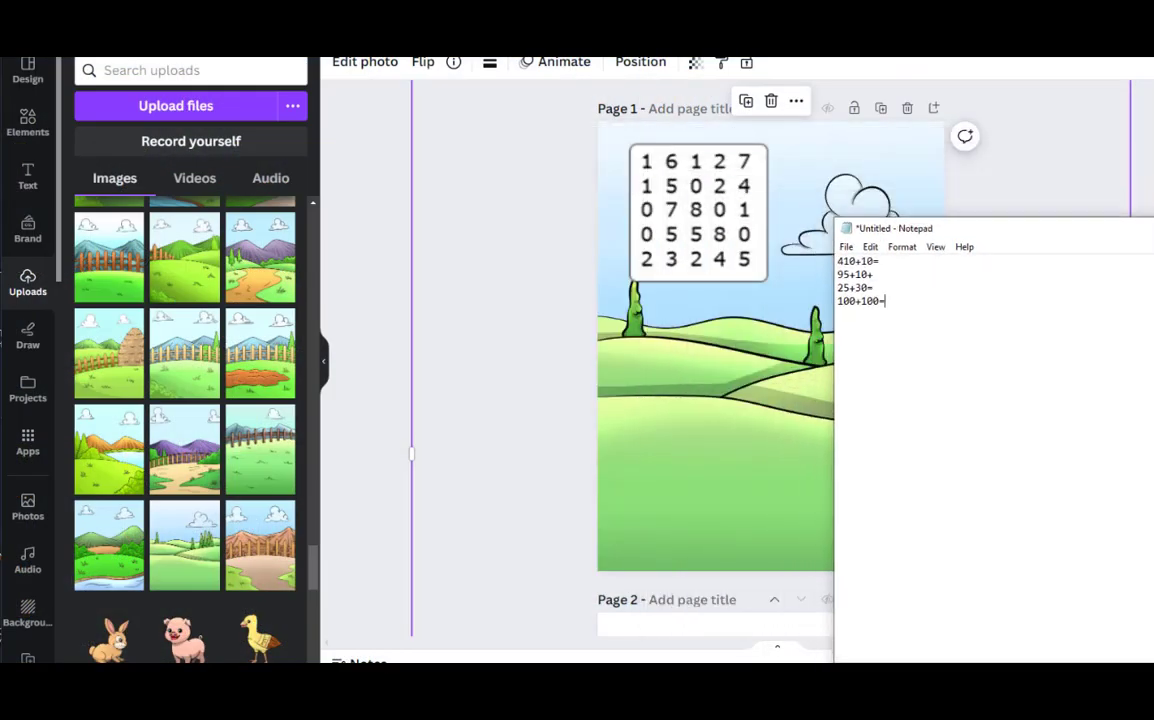
drag(838, 261, 890, 301)
right_click(846, 278)
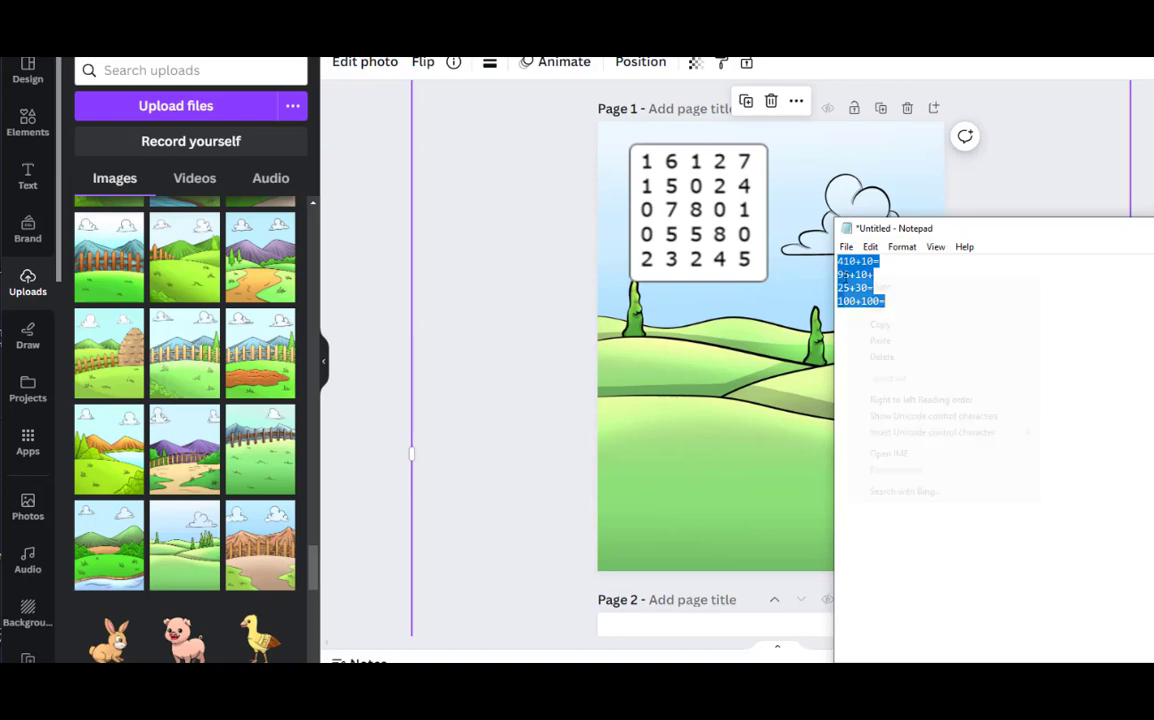
click(884, 326)
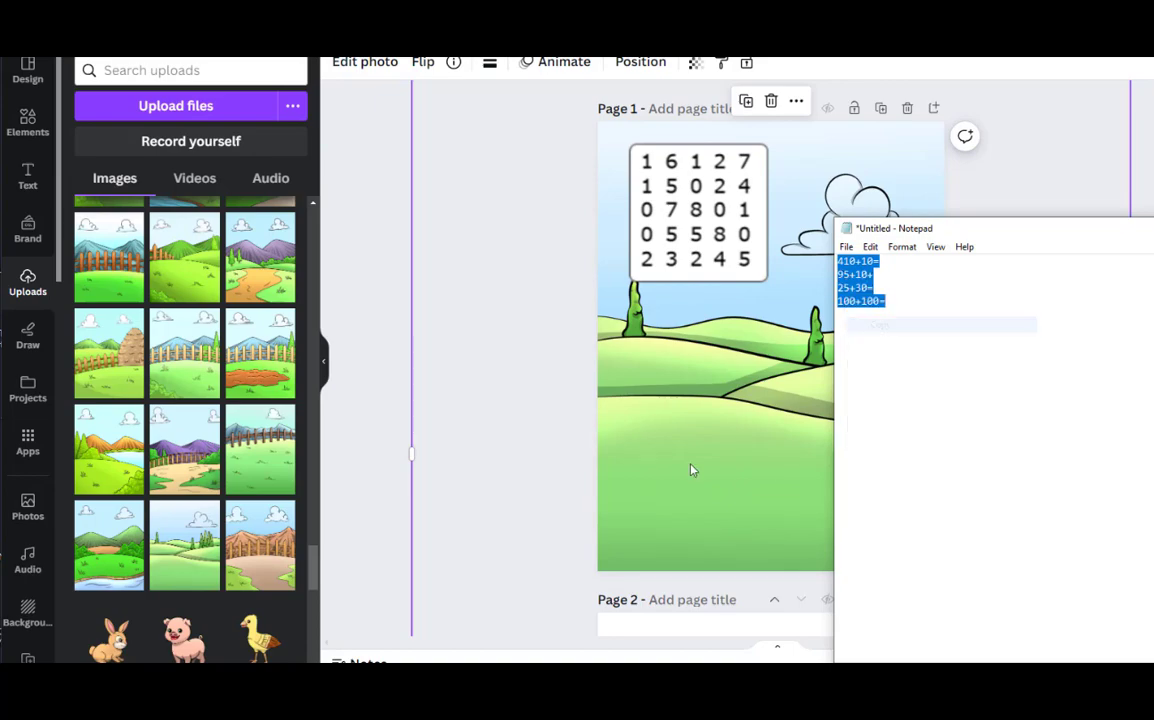
Paste the sums onto page 1 in Canva, enlarge the text to about size 48 and place it on the lower hill
click(680, 443)
right_click(680, 443)
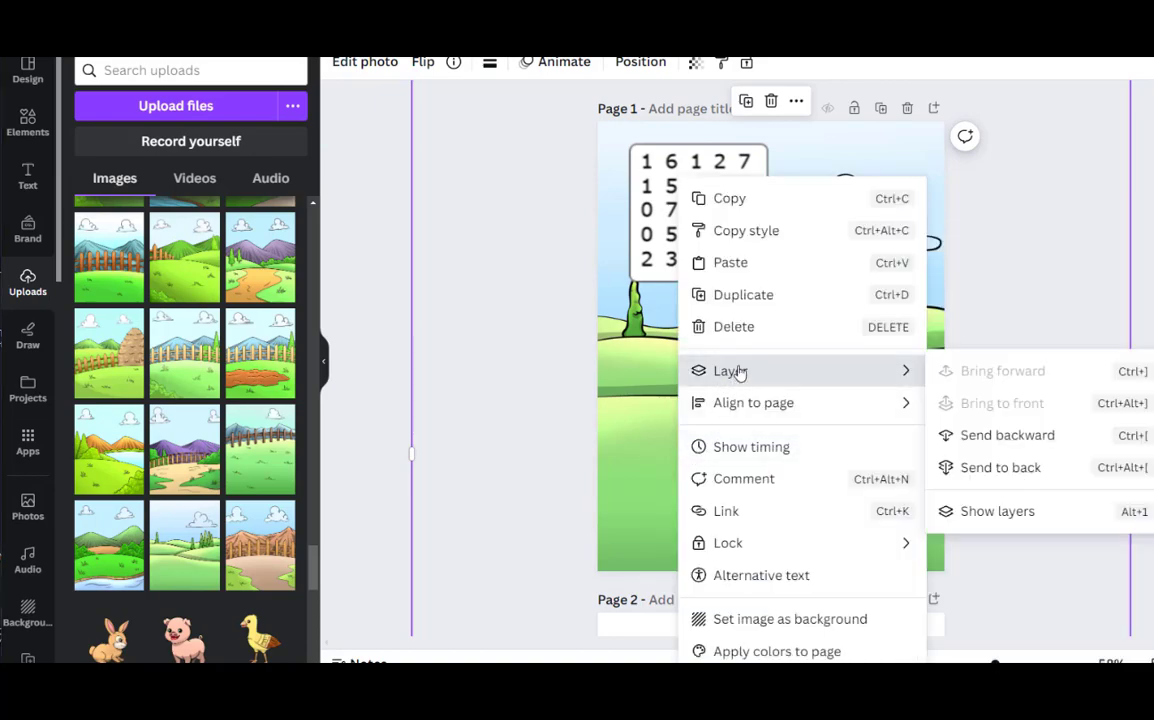
click(738, 268)
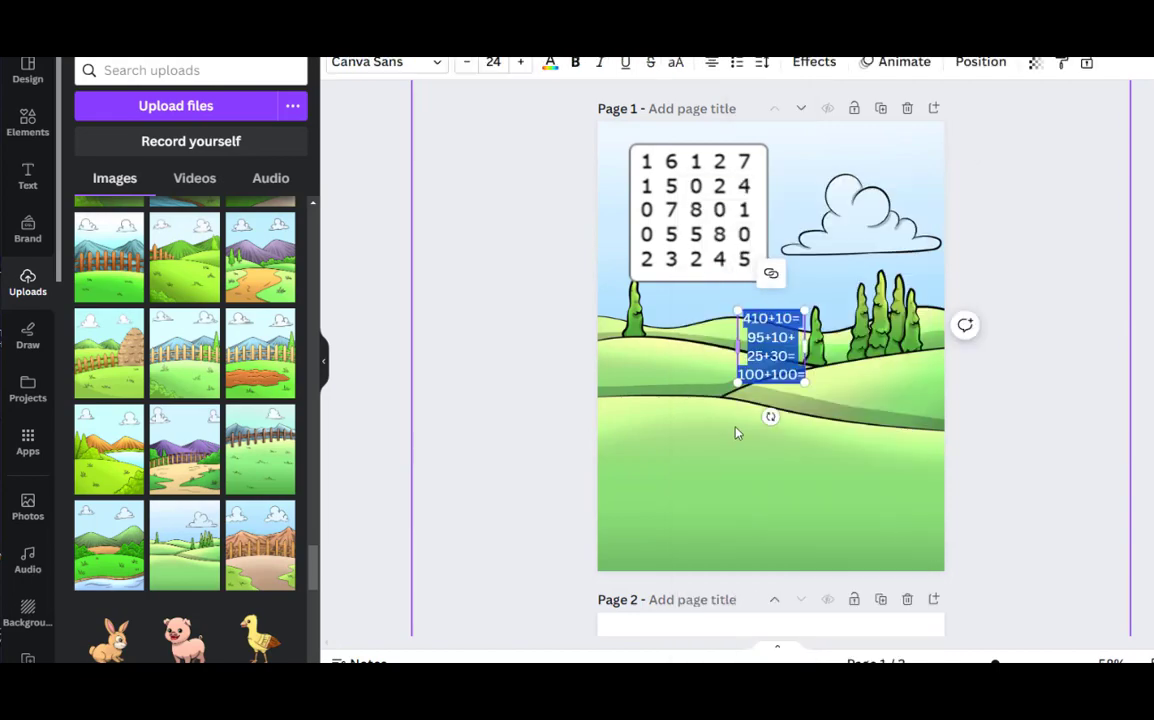
click(762, 459)
drag(760, 352, 746, 488)
drag(724, 447, 733, 491)
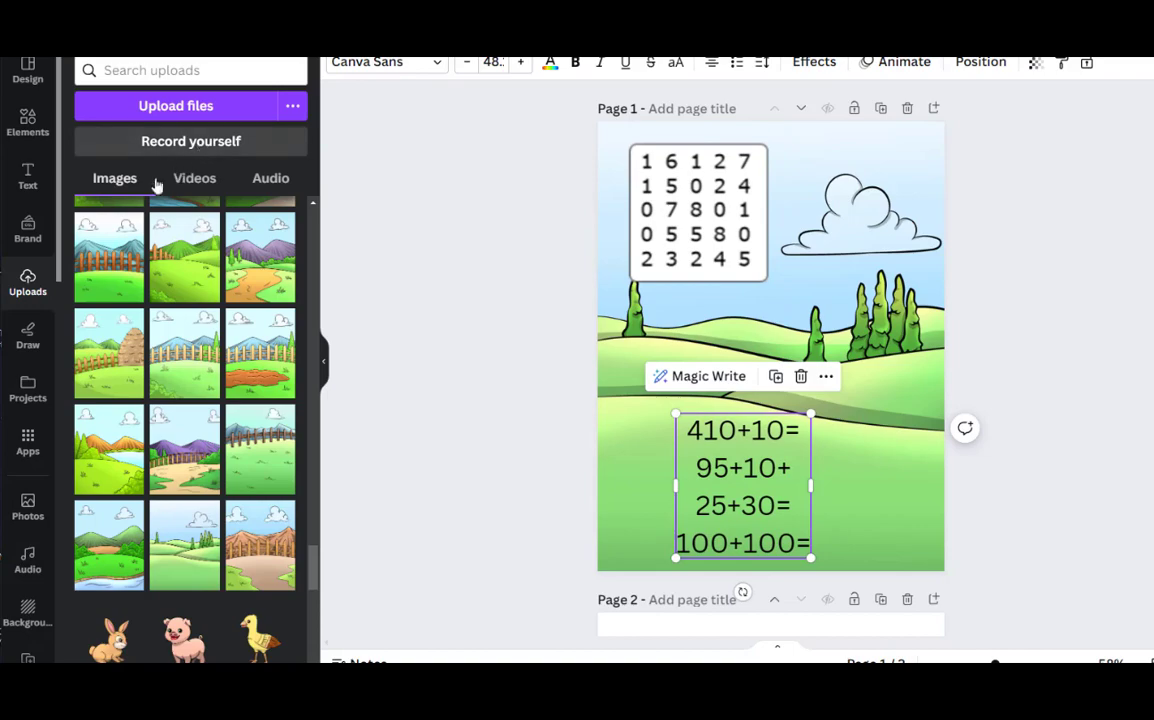
Add a square shape, stretch it into a wide rectangle behind the sums, and shift the sums towards its left side
click(38, 140)
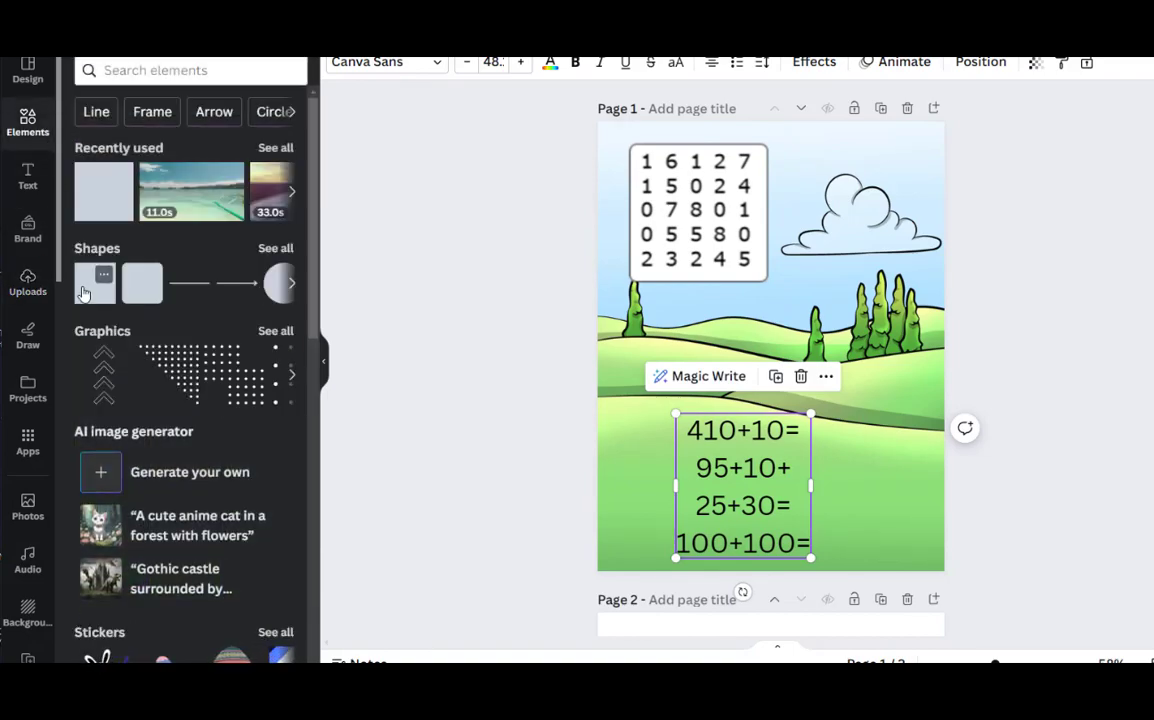
click(84, 292)
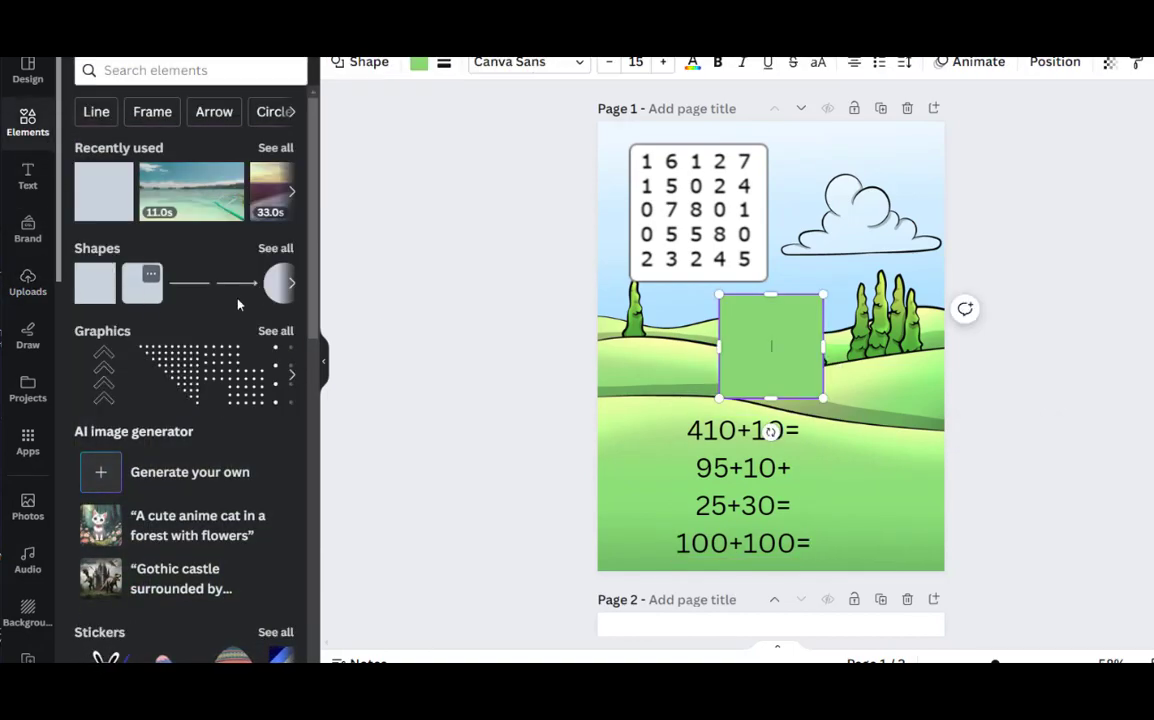
click(914, 368)
drag(790, 337, 878, 467)
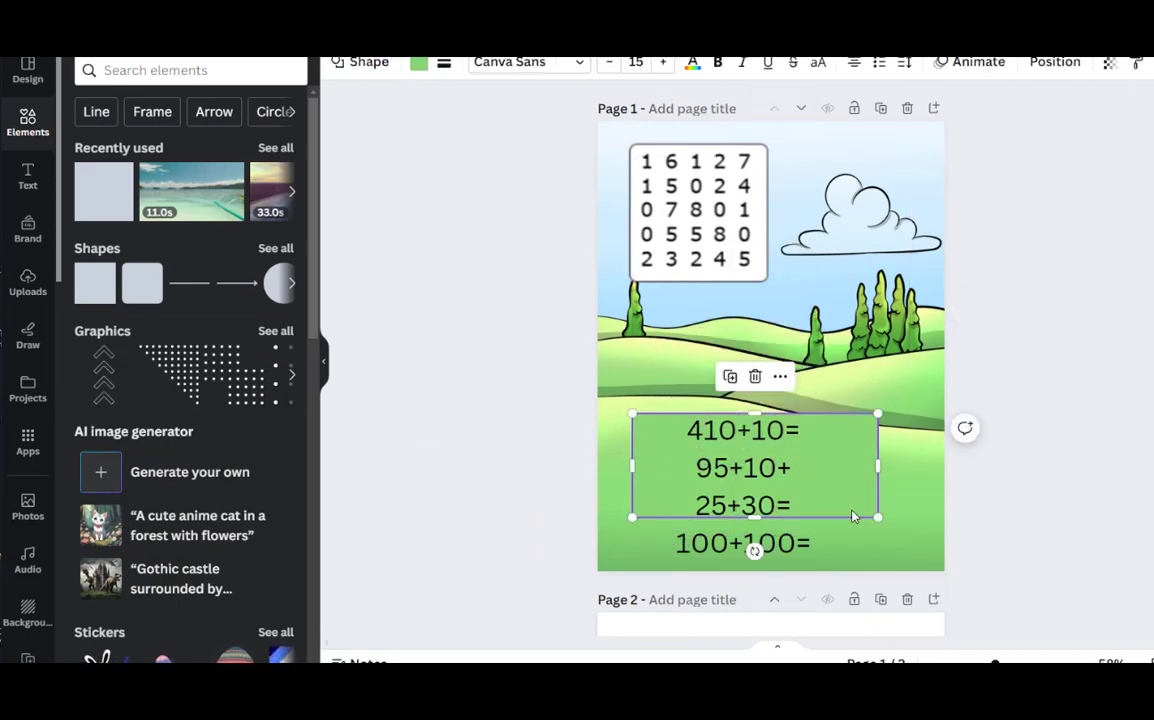
drag(754, 518, 770, 566)
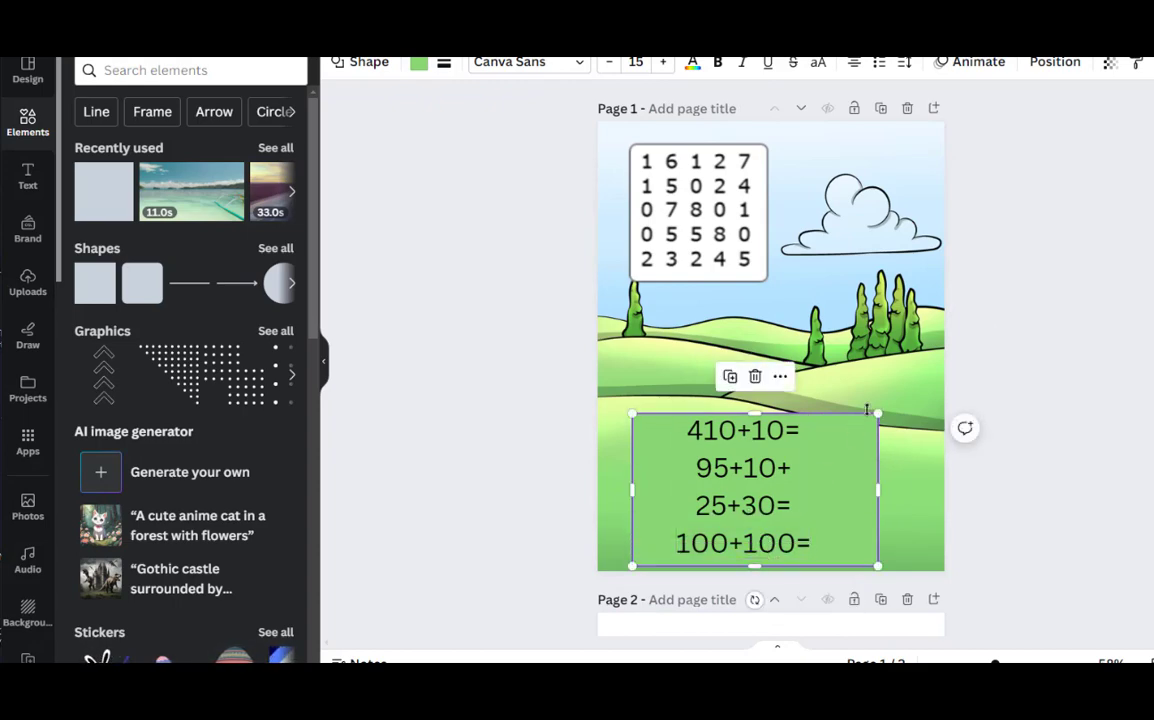
click(878, 412)
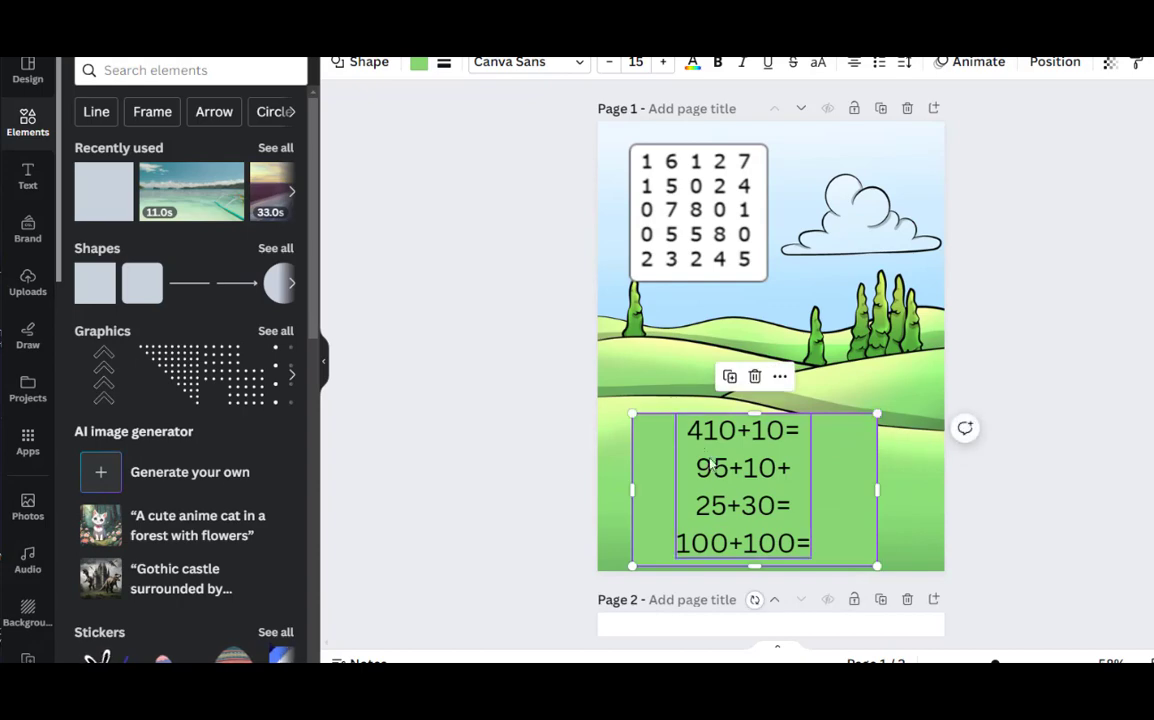
drag(716, 466, 683, 467)
Fill the rectangle with the 90° linear gradient #0097b2 to #7ed957 and make it semi-transparent
click(829, 456)
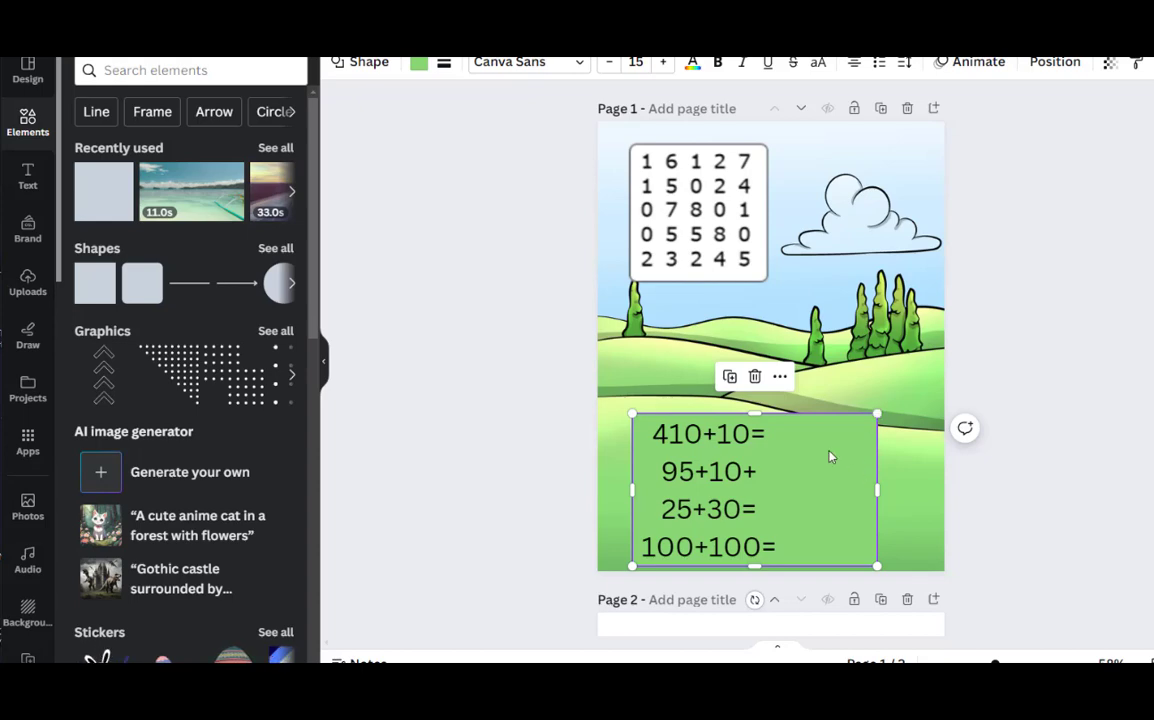
click(419, 63)
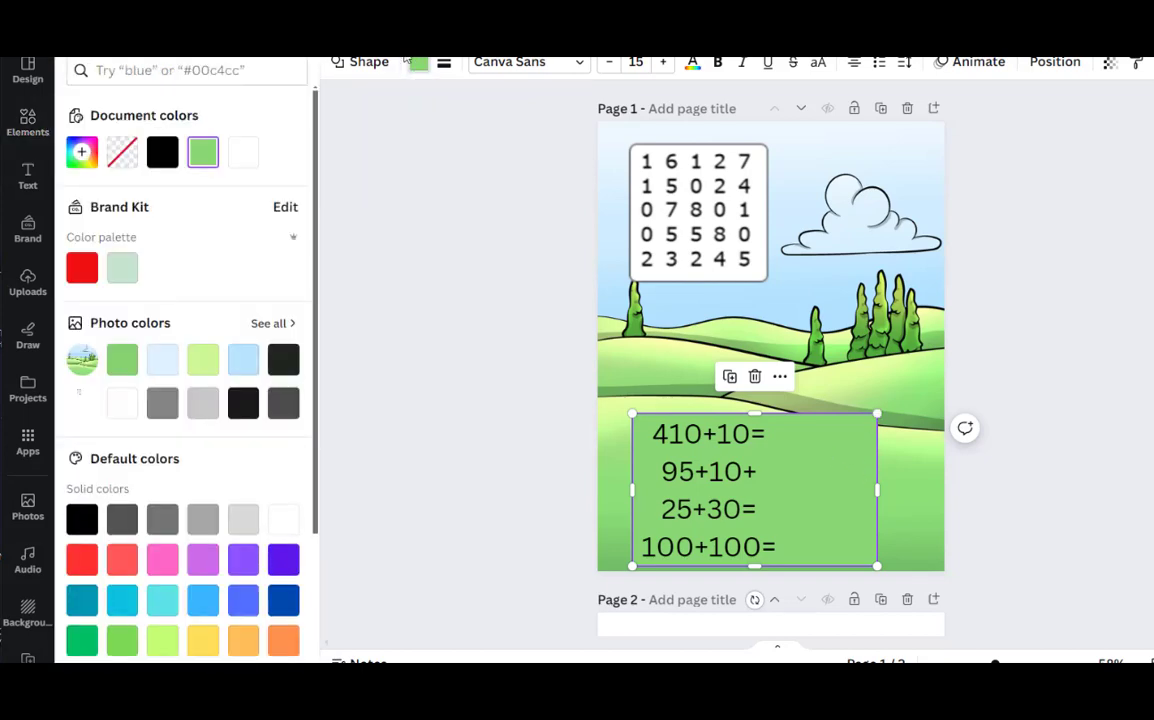
scroll(165, 155, down, 3)
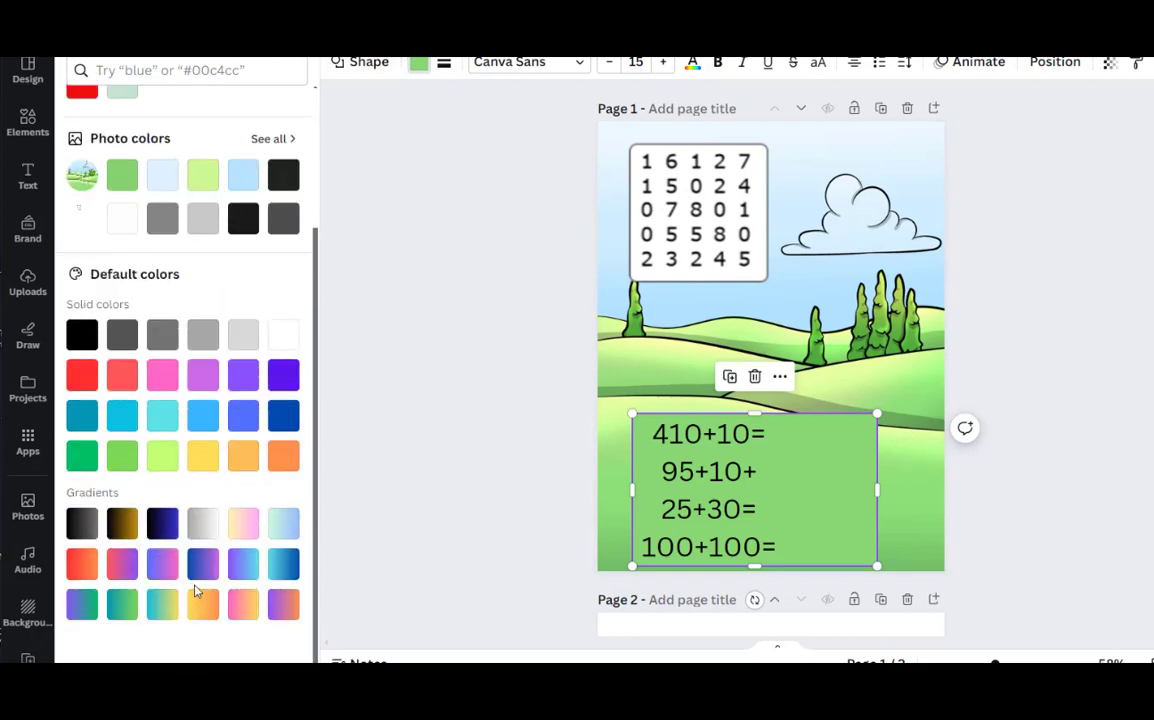
click(122, 604)
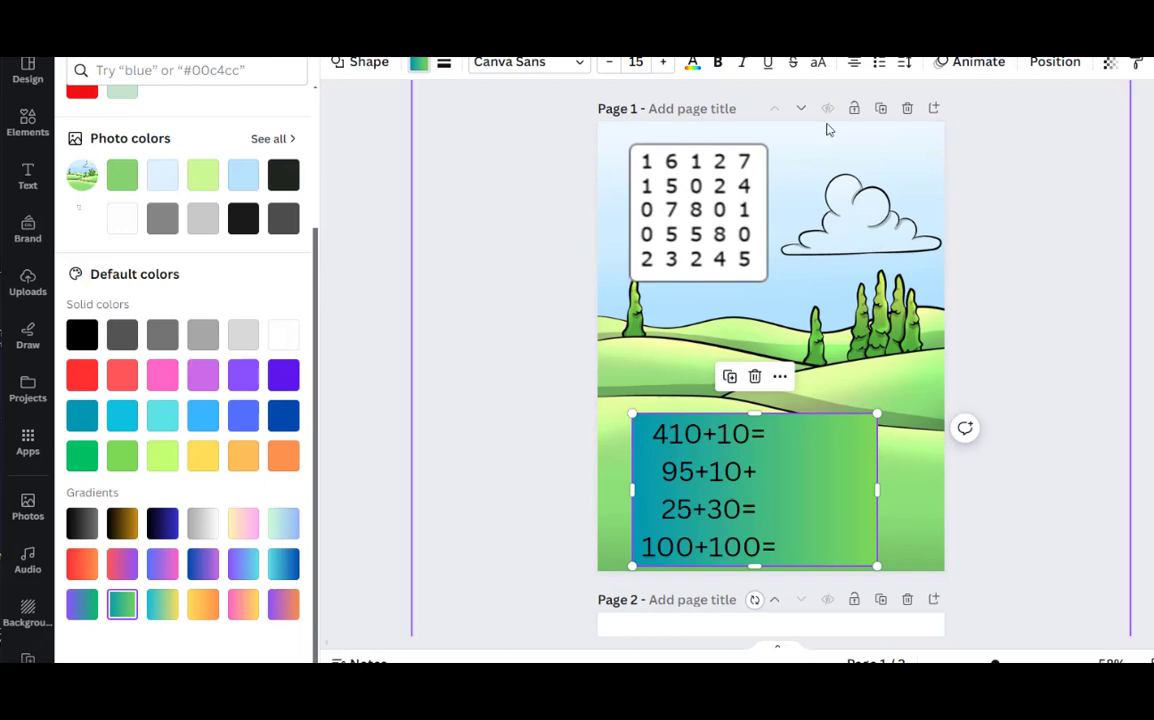
click(1107, 68)
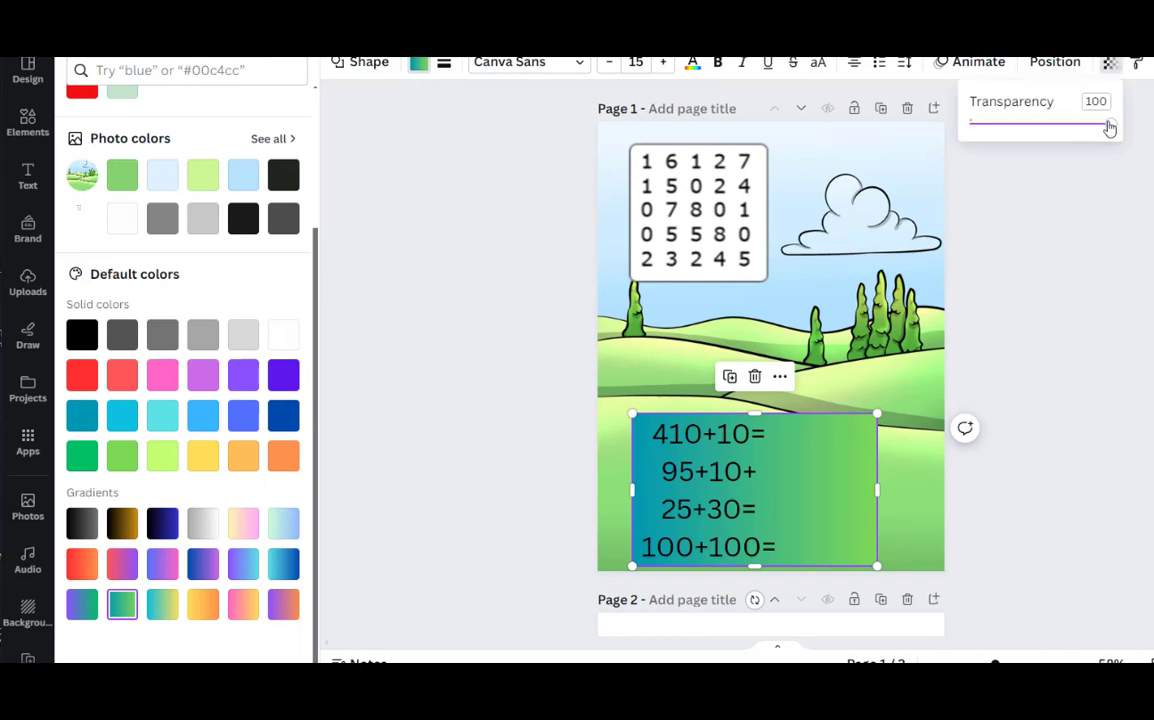
drag(1110, 121, 1039, 131)
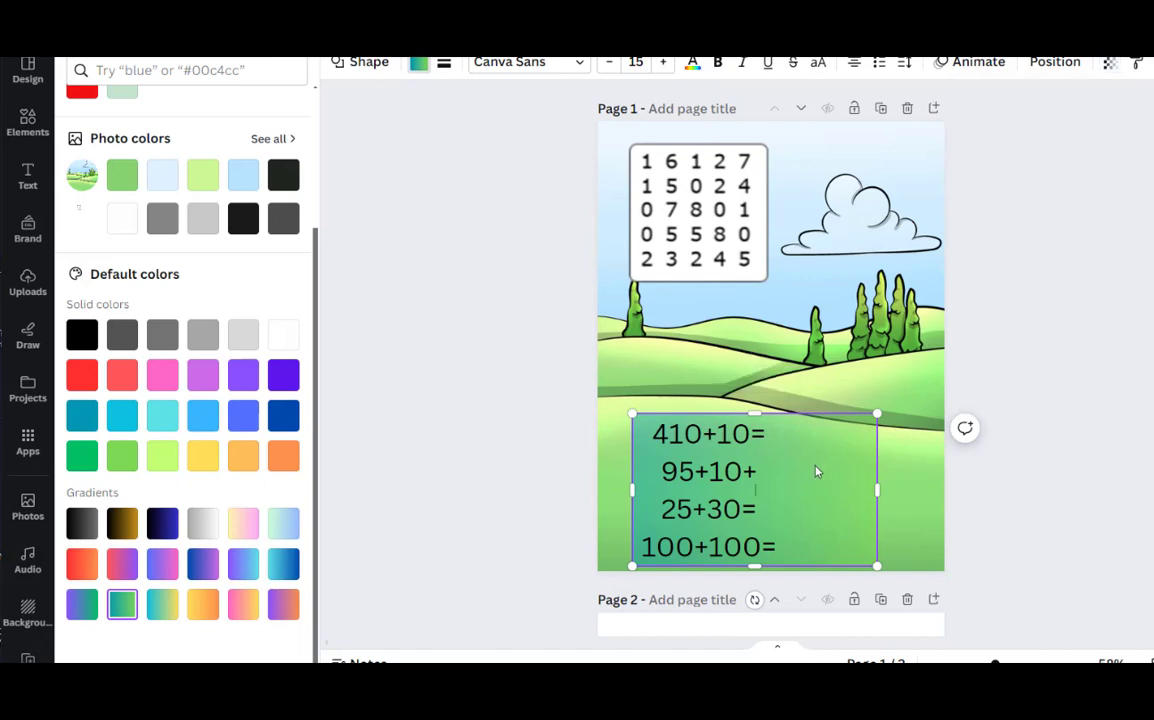
Change the rectangle to a rounded one and resize and reposition it to fit behind the sums
click(416, 64)
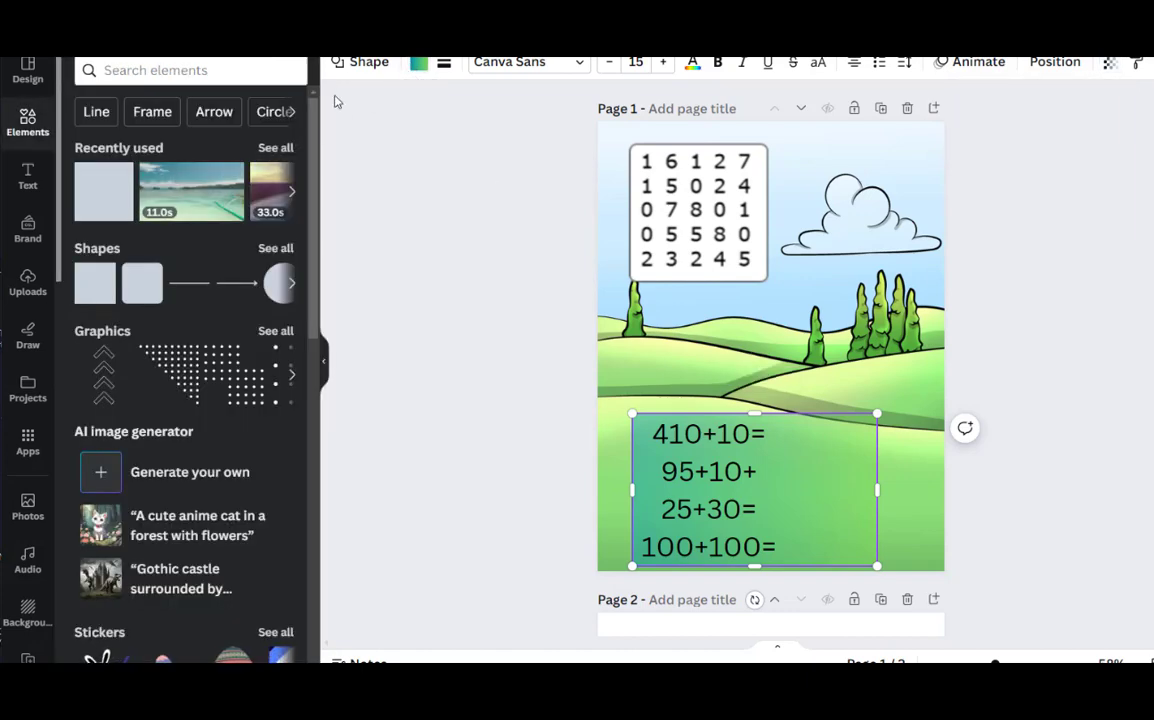
click(360, 63)
click(170, 150)
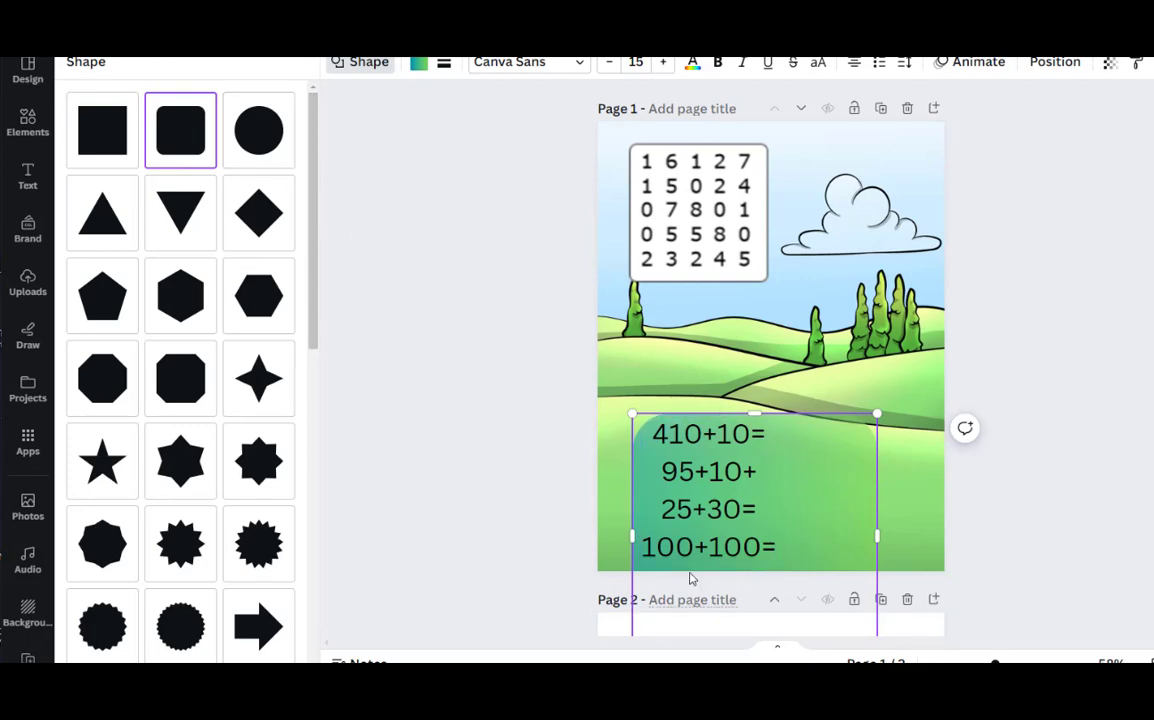
drag(840, 513, 814, 417)
drag(730, 326, 732, 406)
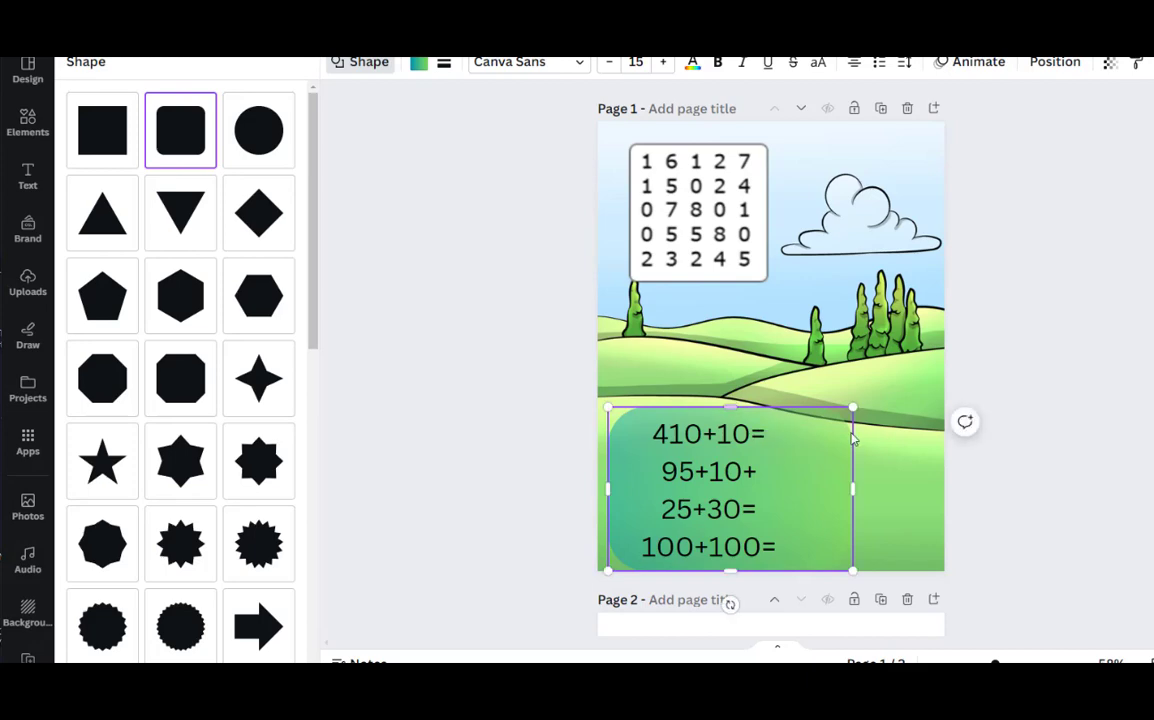
click(962, 466)
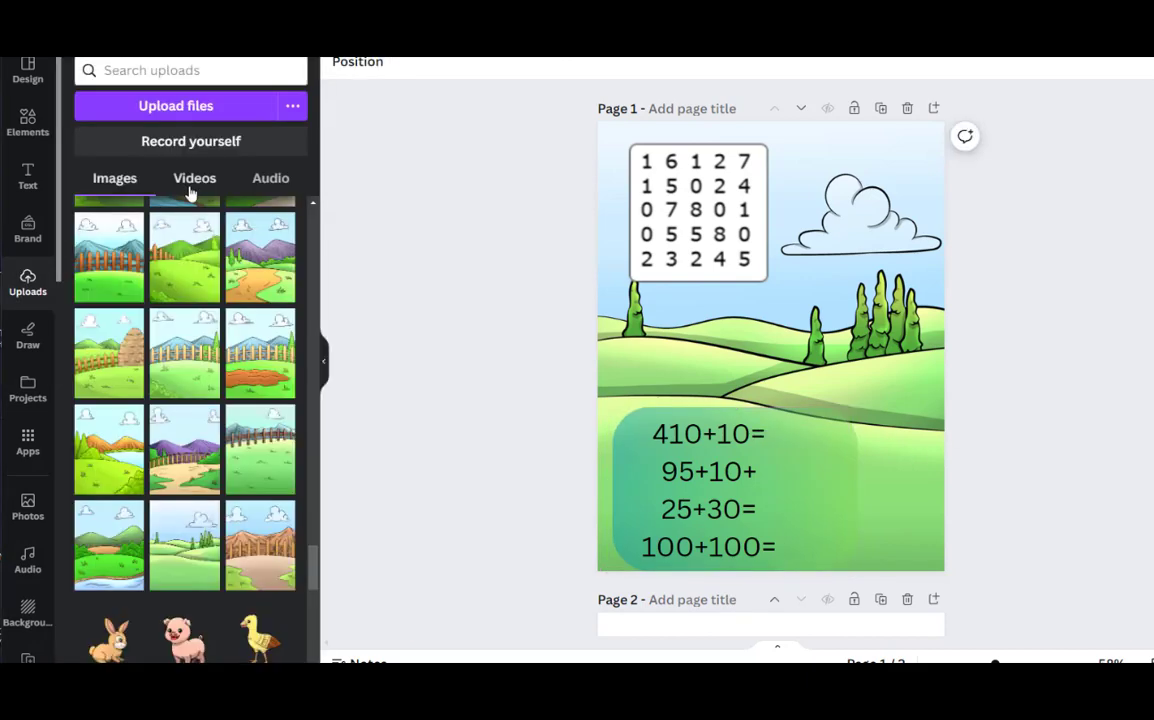
Search the elements for "boy" graphics and place the puzzled boy in the yellow star shirt at the lower left of page 1
click(30, 143)
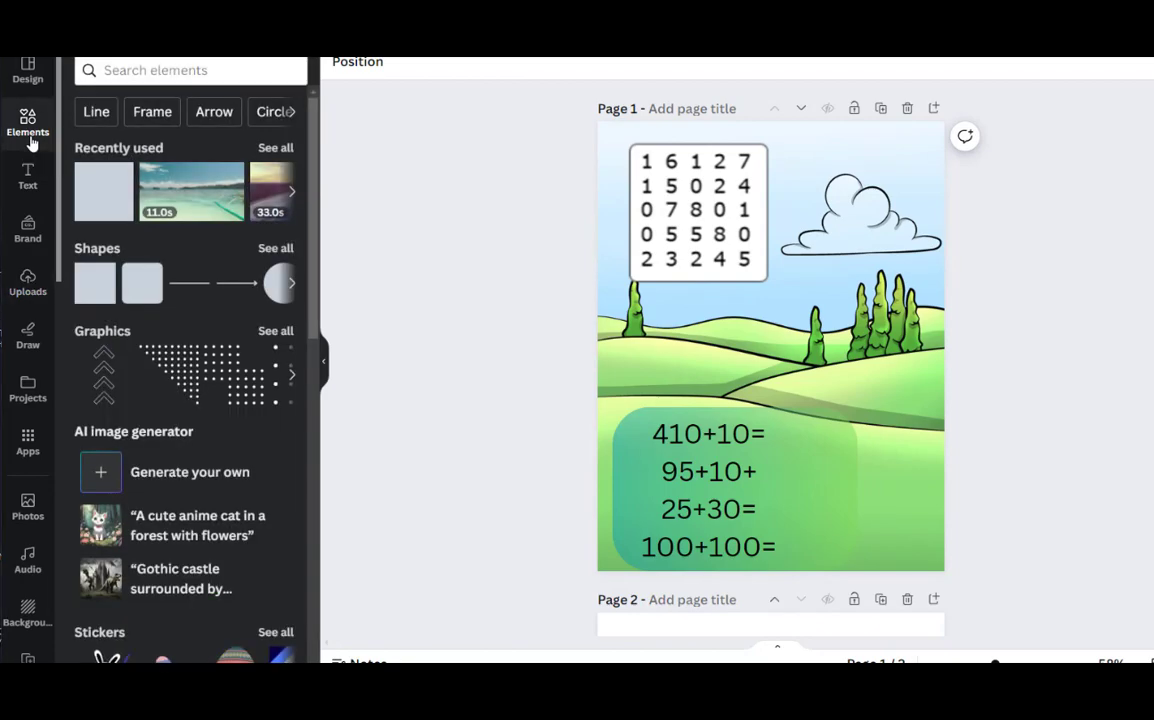
click(140, 71)
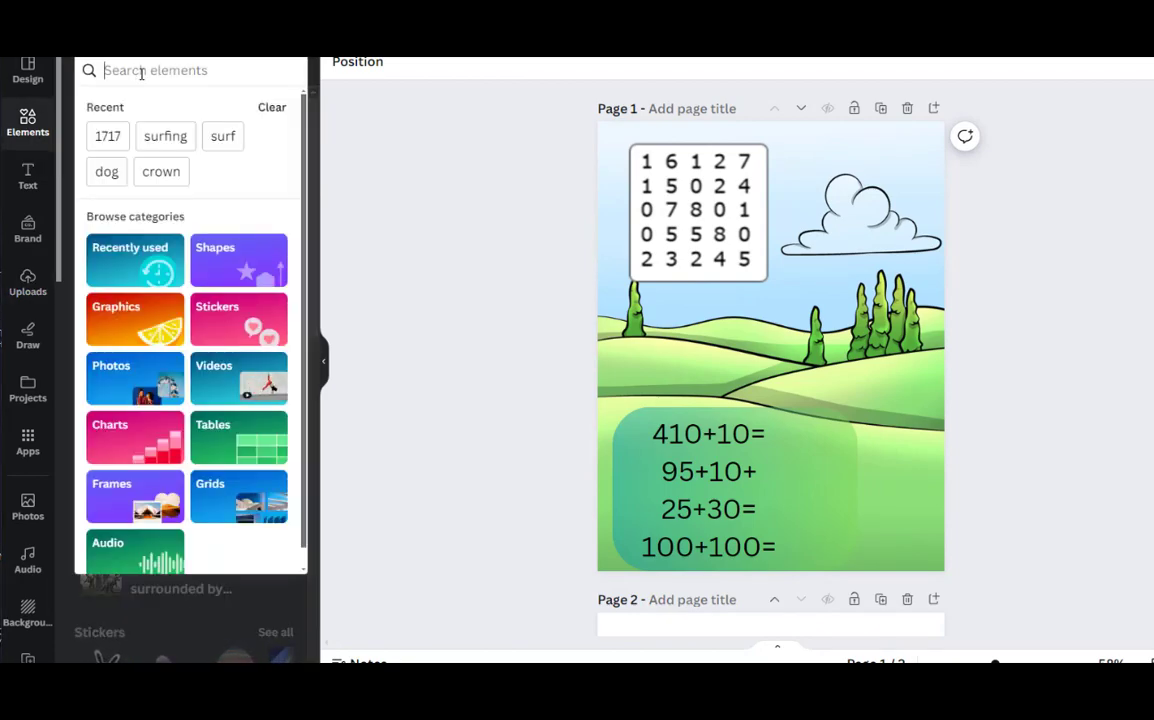
text(boy)
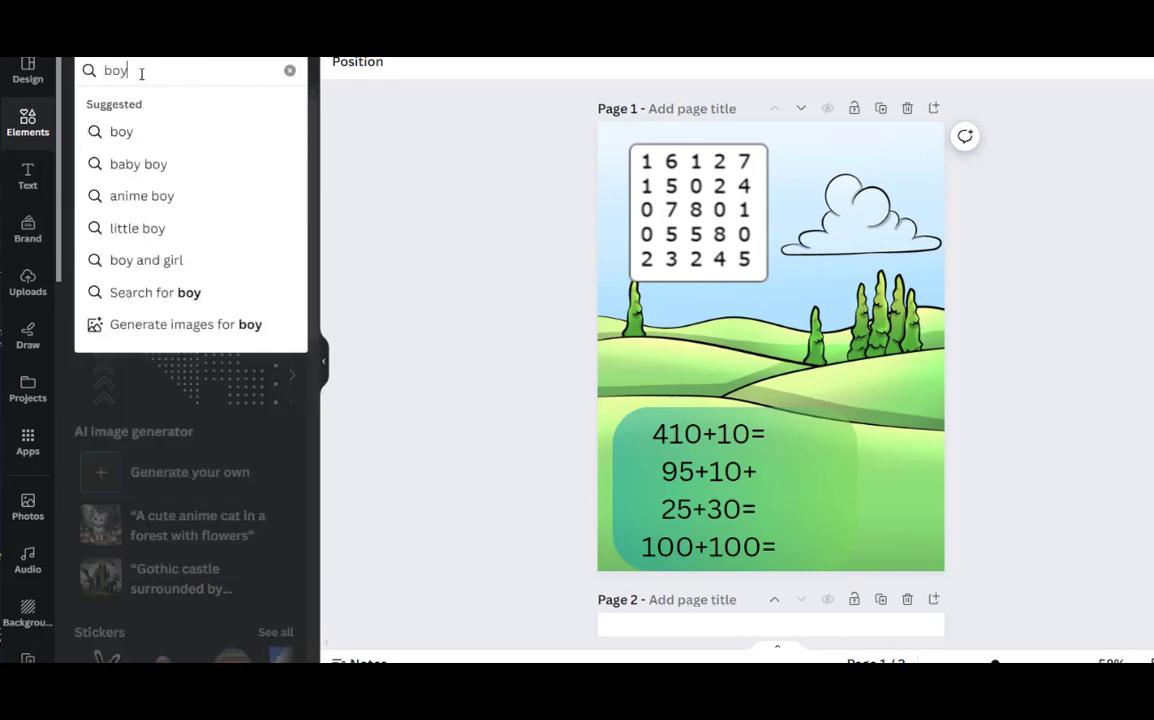
key(Return)
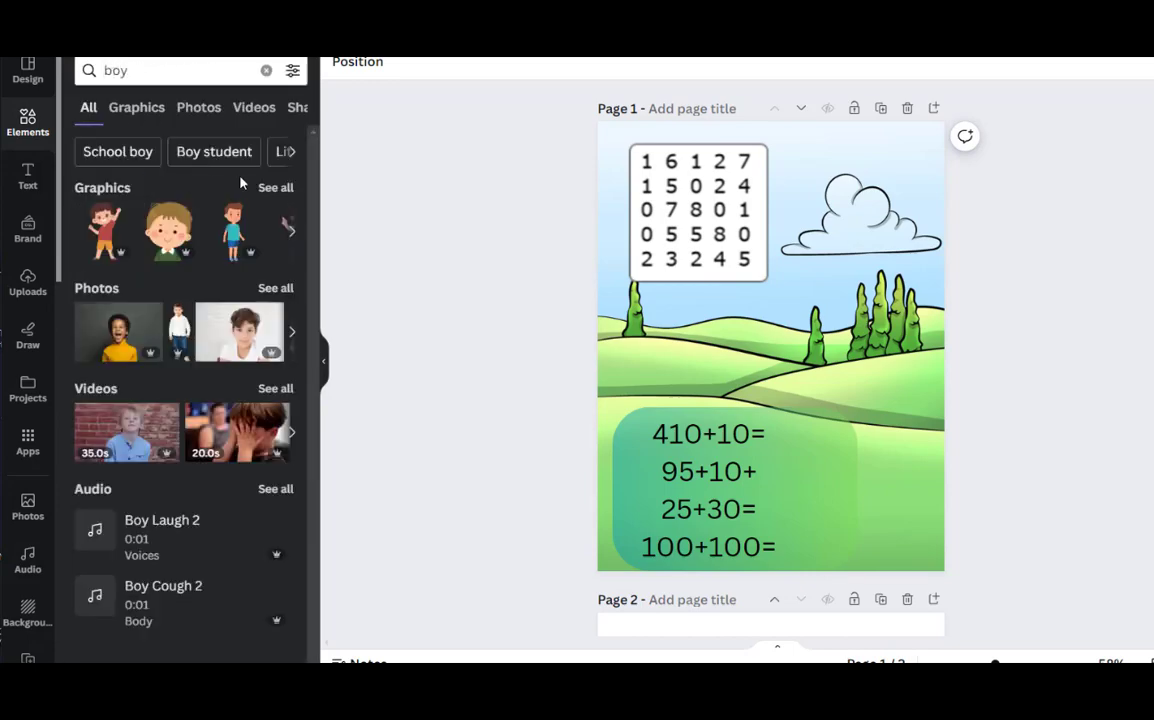
click(275, 188)
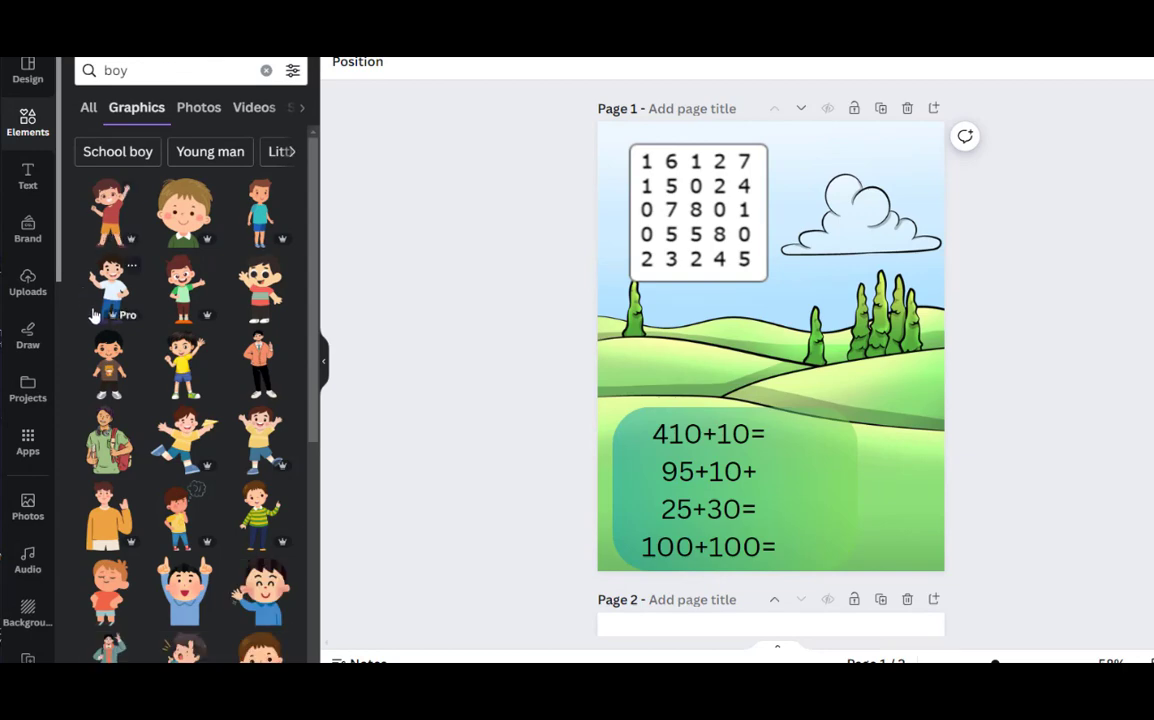
scroll(100, 320, down, 1)
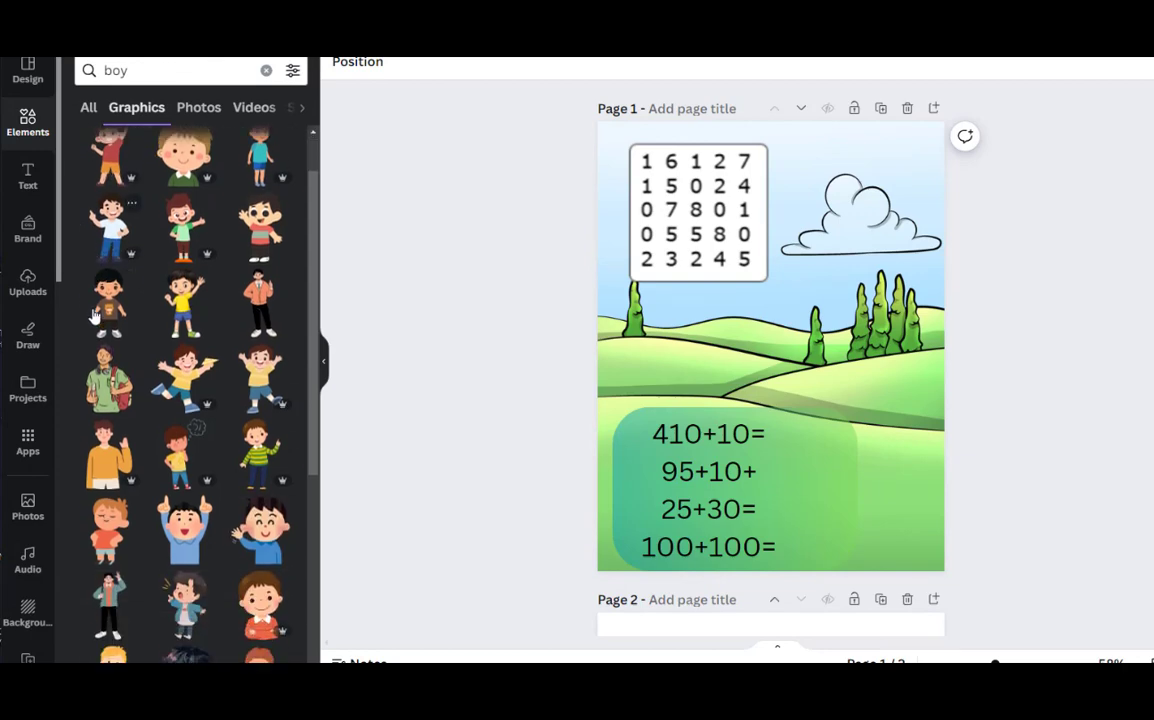
drag(172, 425, 795, 310)
drag(847, 403, 619, 400)
Move the rounded rectangle and the sums to the right, and shift the boy fully onto the page beside them
drag(806, 479, 899, 475)
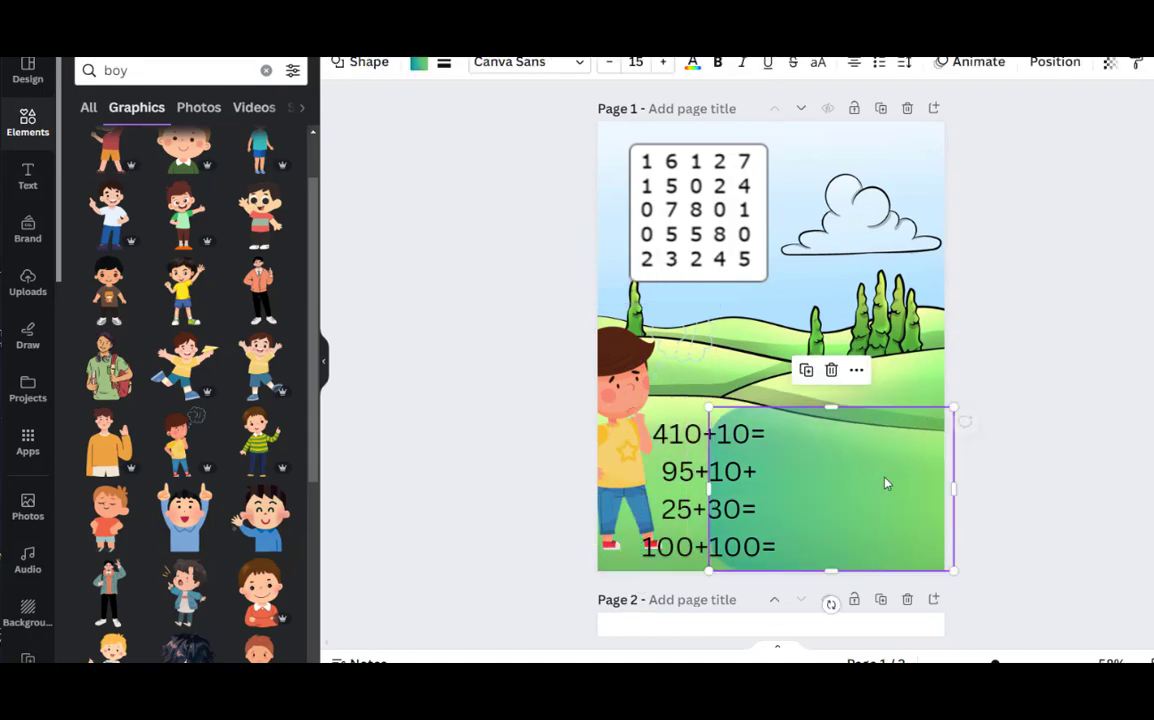
drag(671, 478, 755, 476)
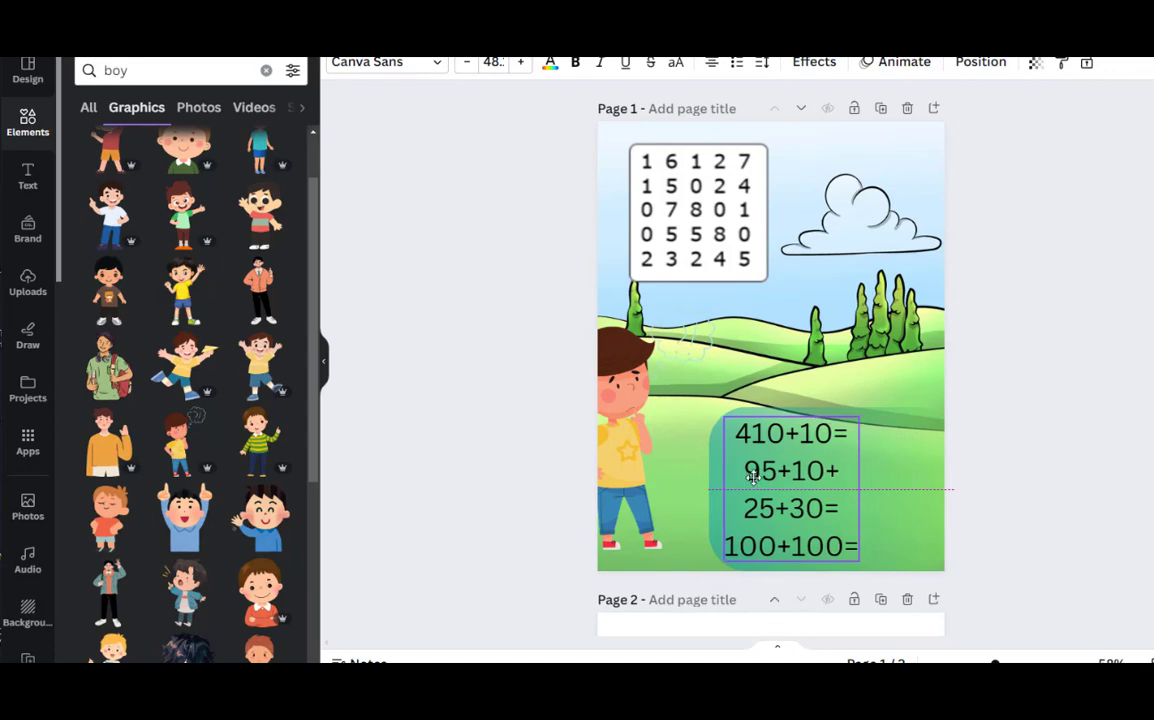
drag(617, 427, 650, 451)
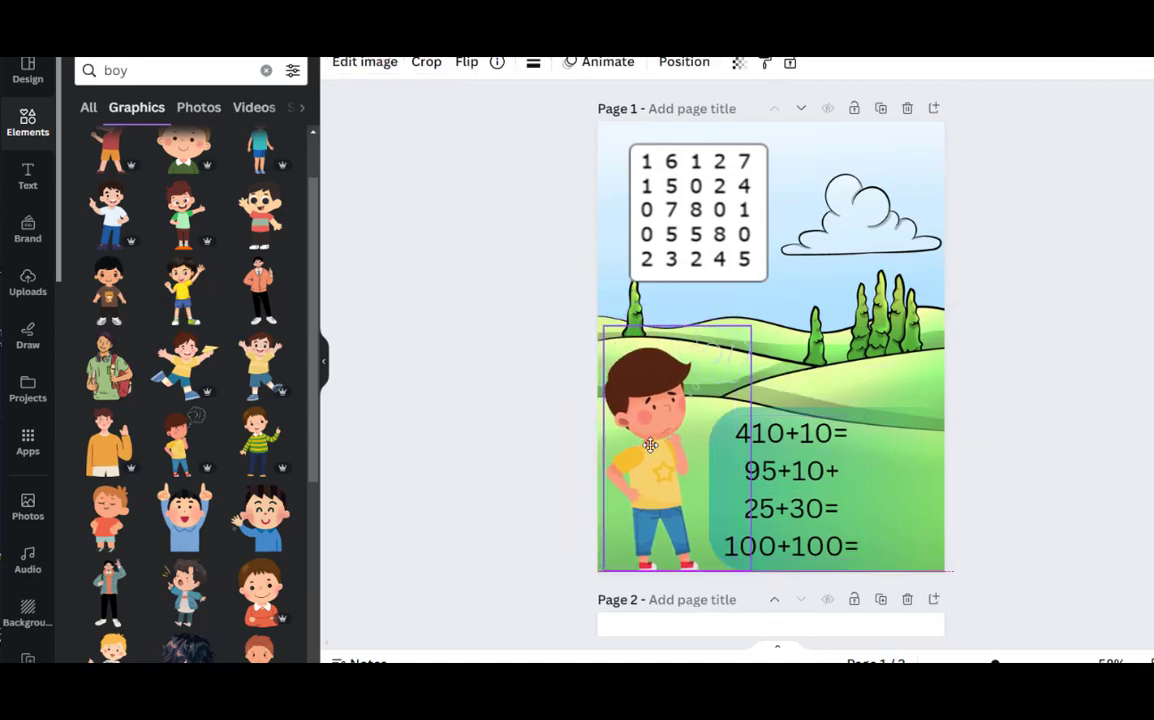
Add a subheading reading "Help", the boy's first name, and "solve the number by completing the following math problems"
click(27, 176)
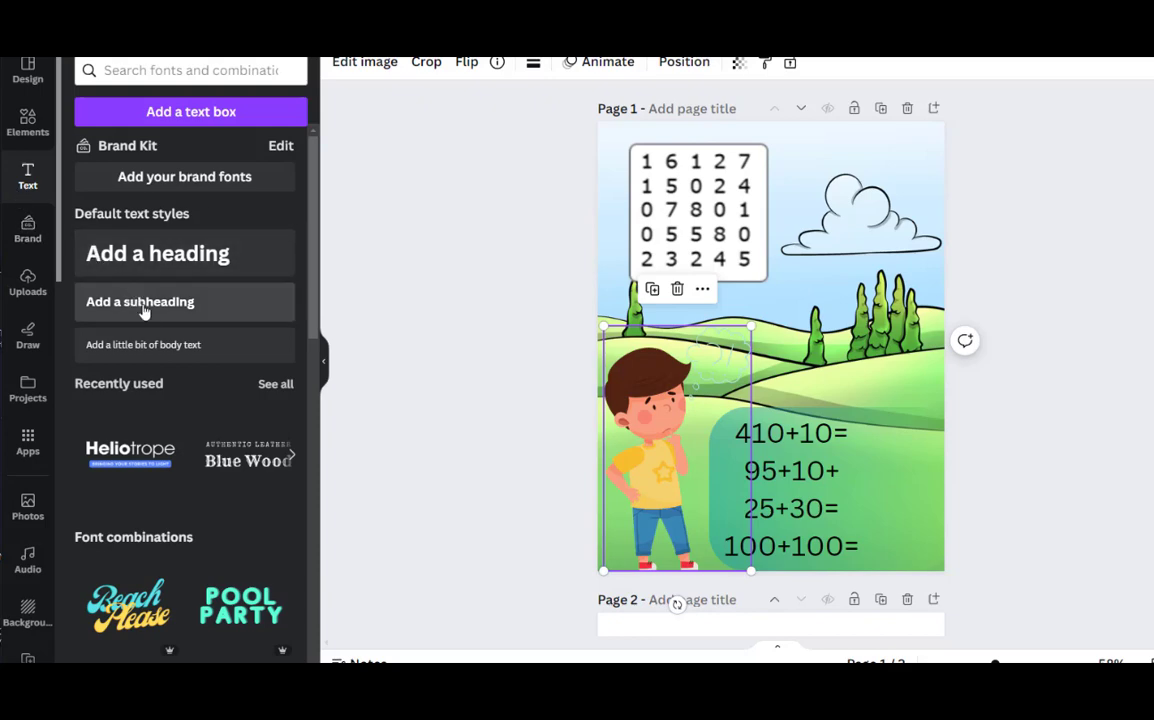
click(148, 302)
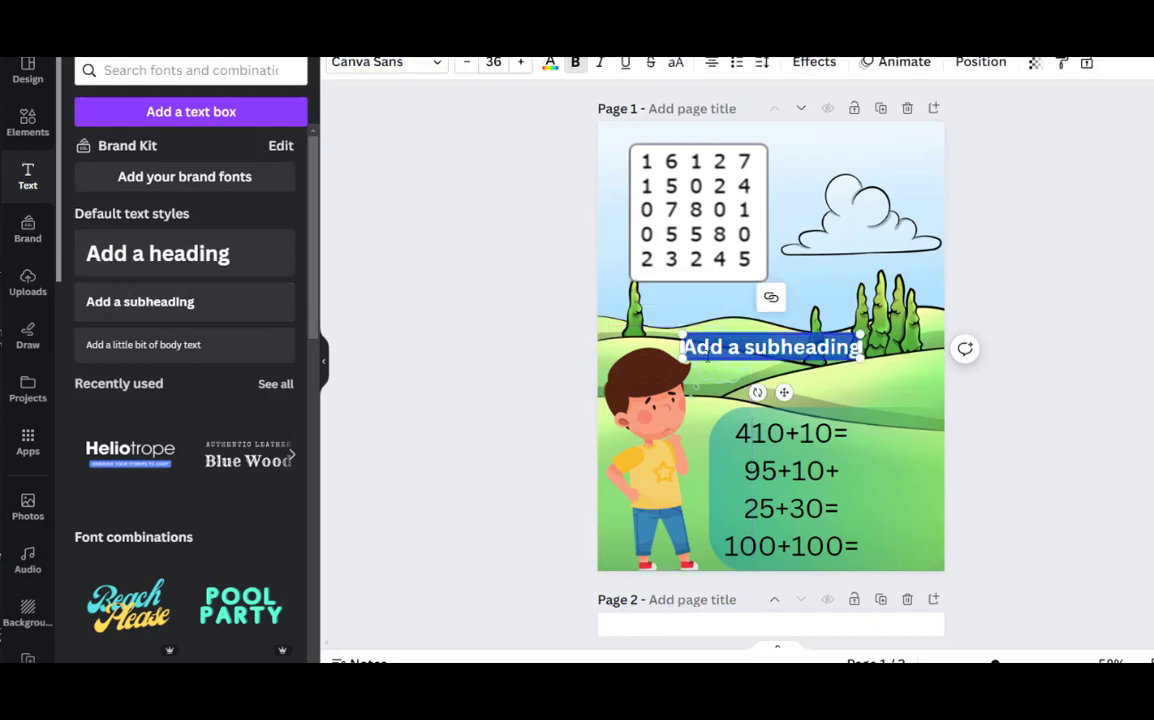
text(He)
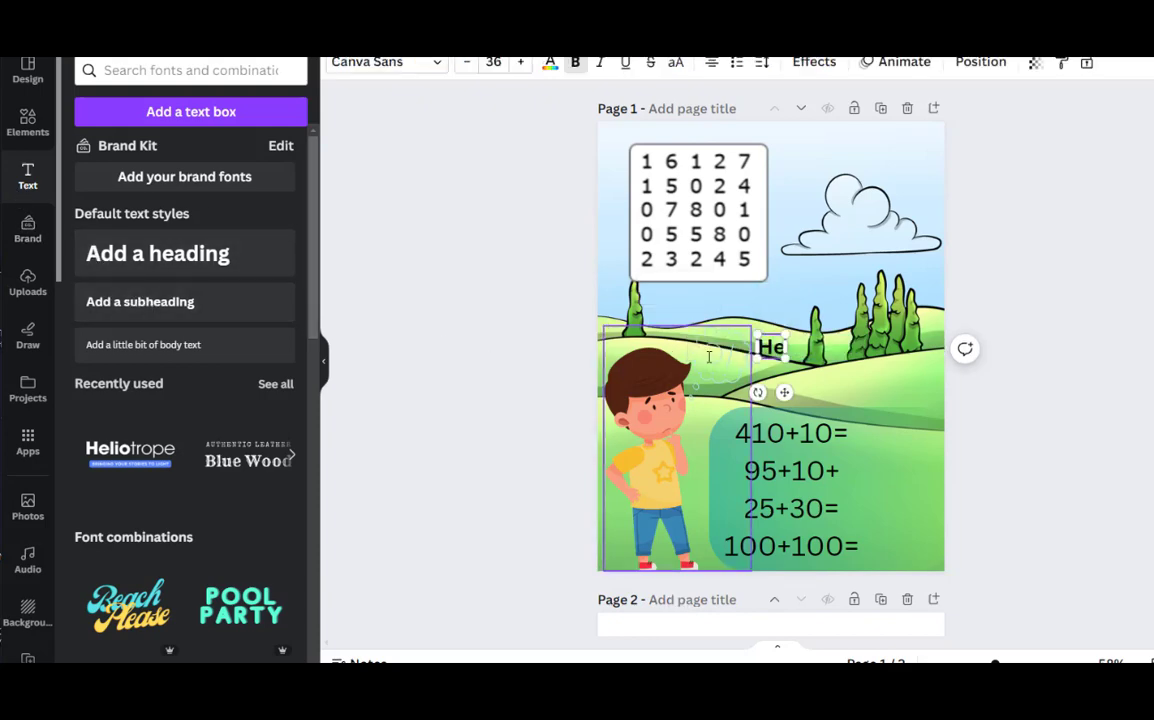
text(lp)
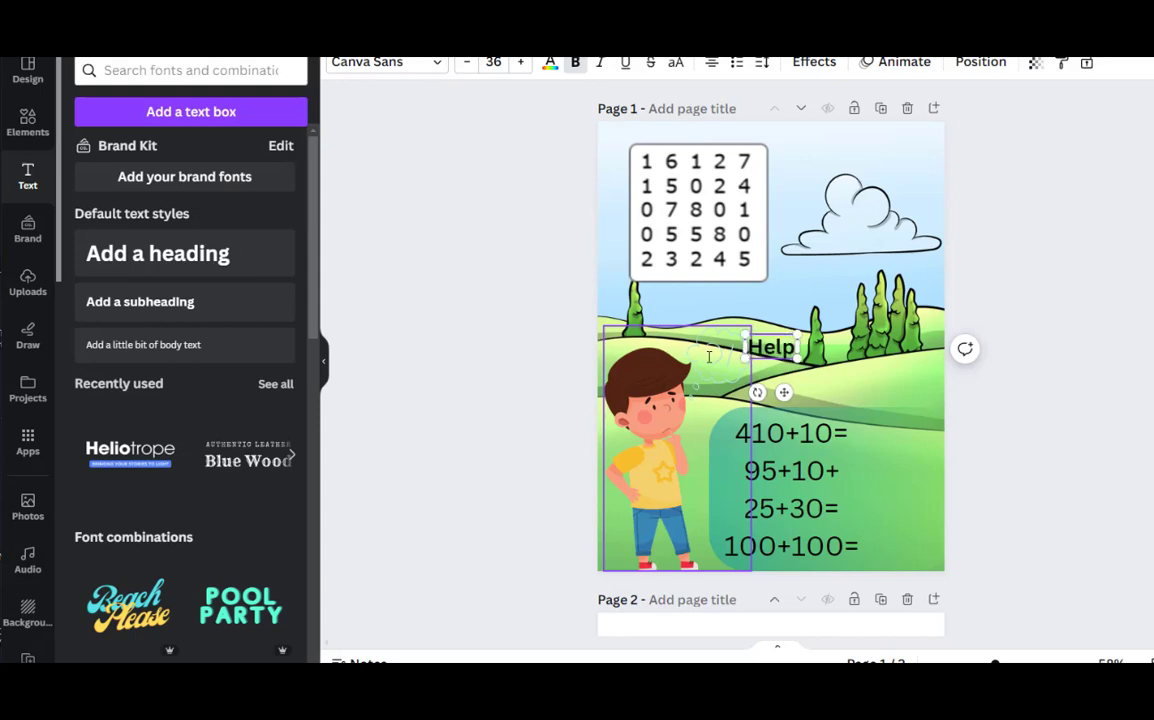
text( Joe)
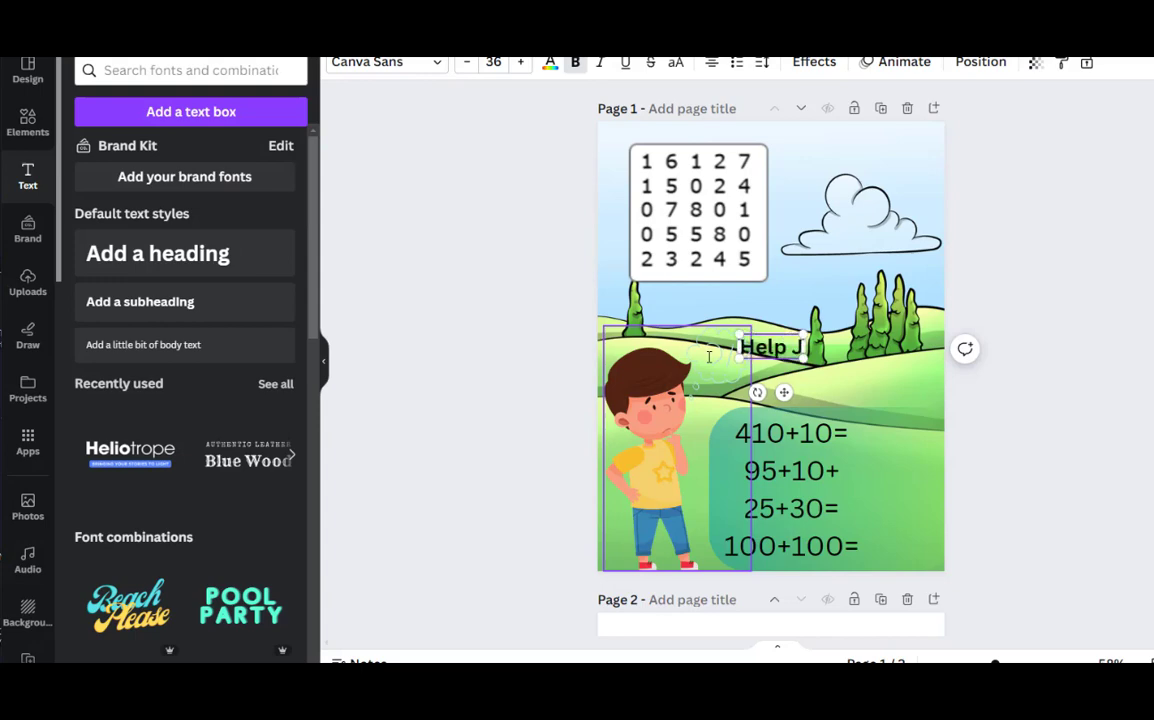
text(ol)
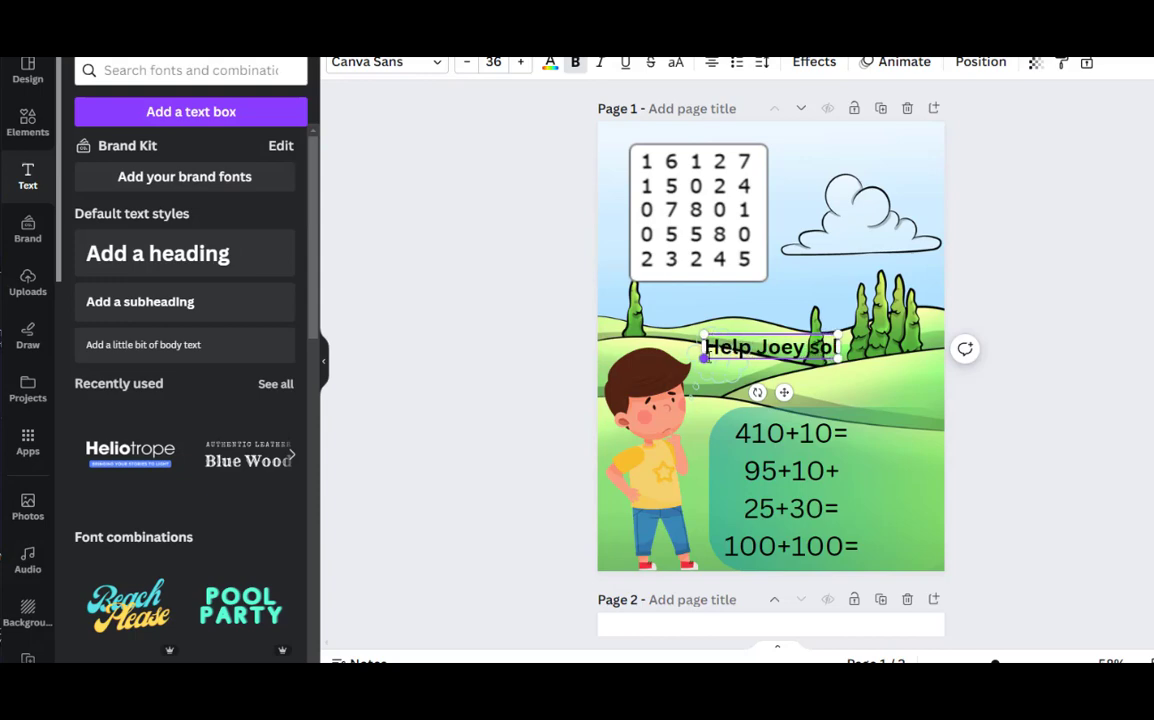
text(ve the)
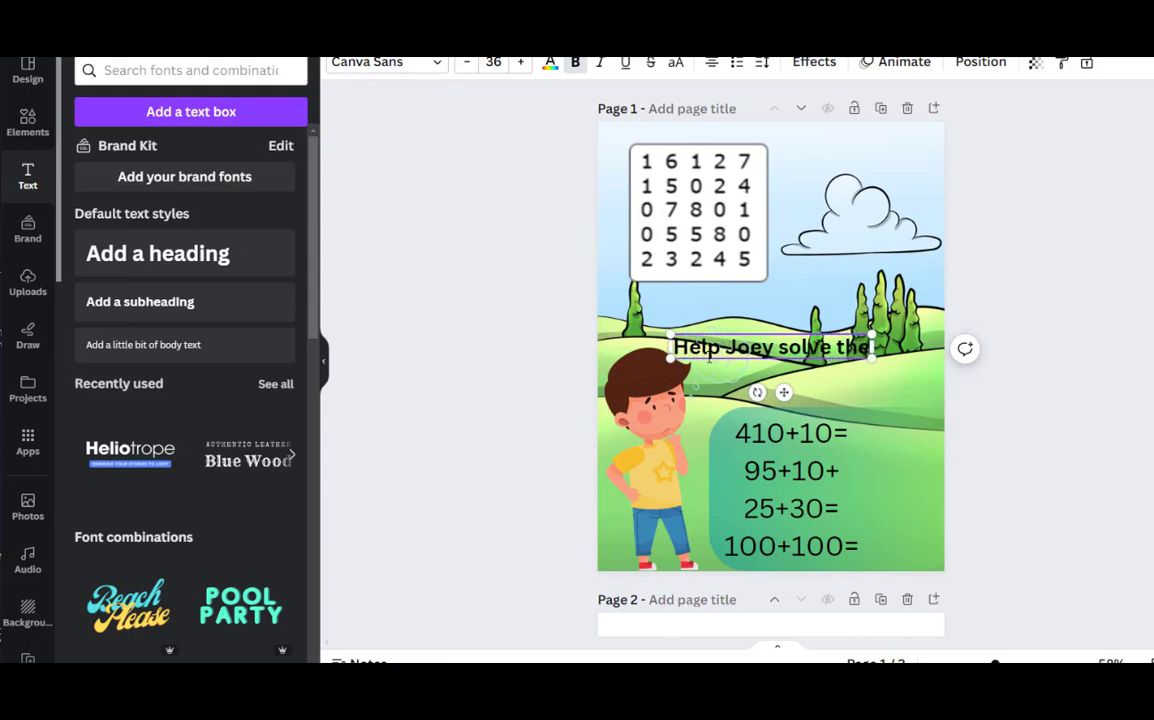
text( number by)
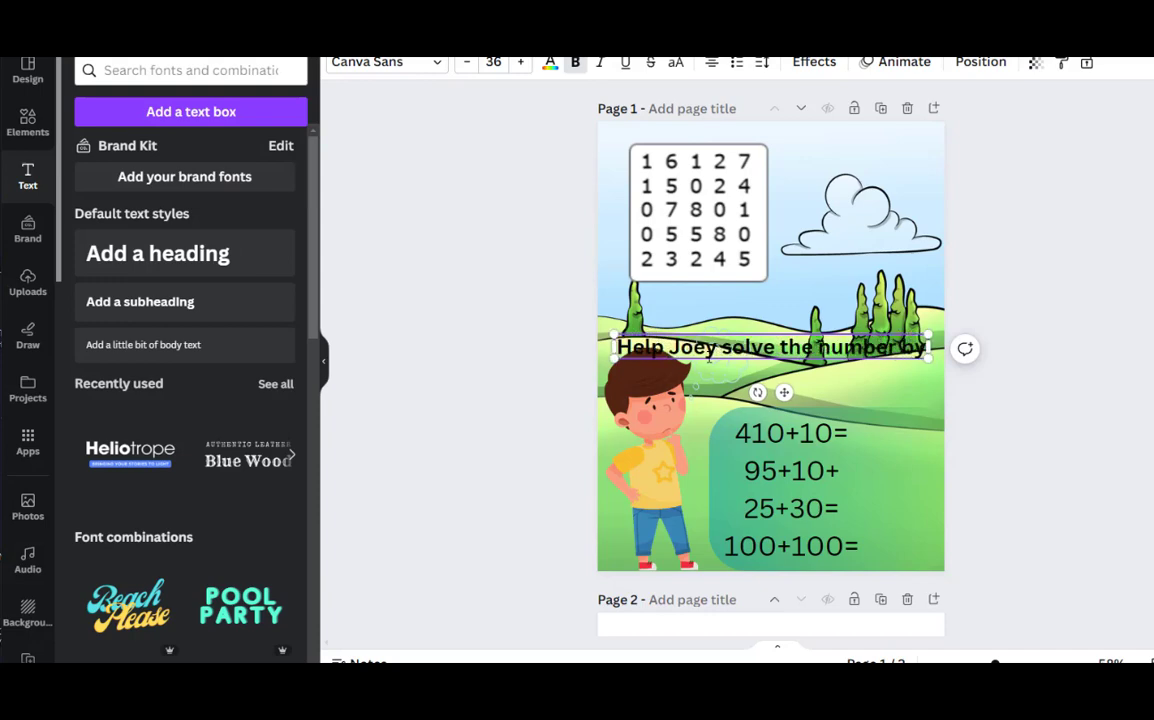
text( completing)
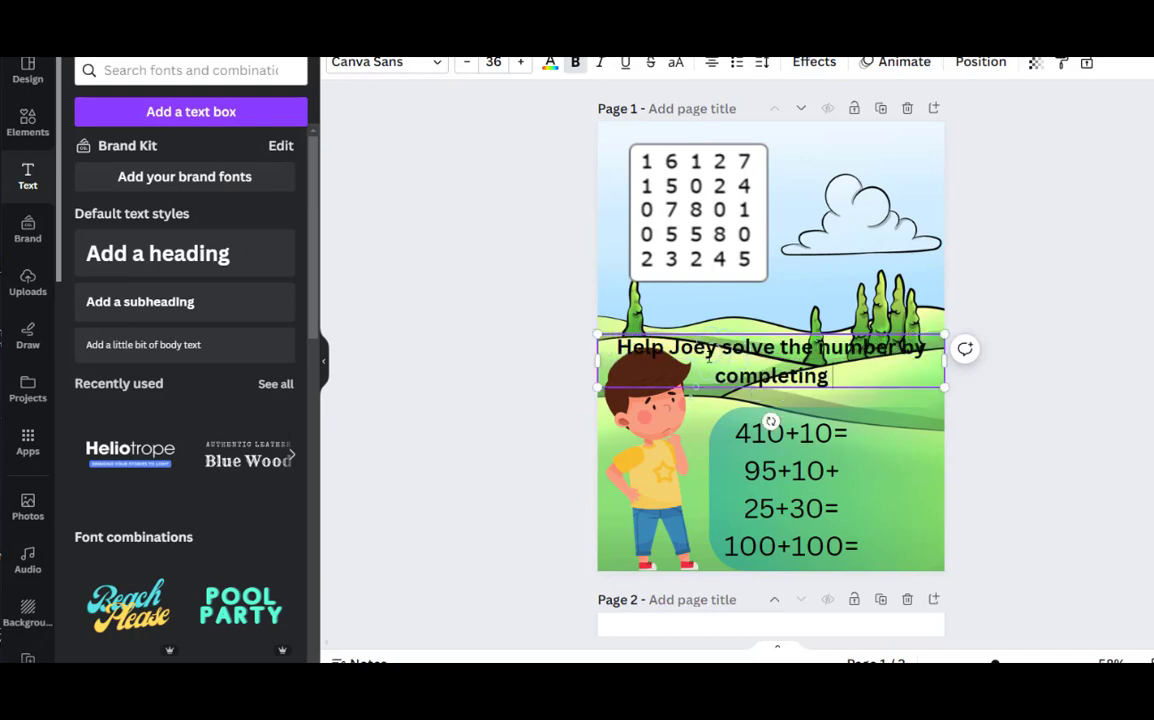
text( the)
text( foll)
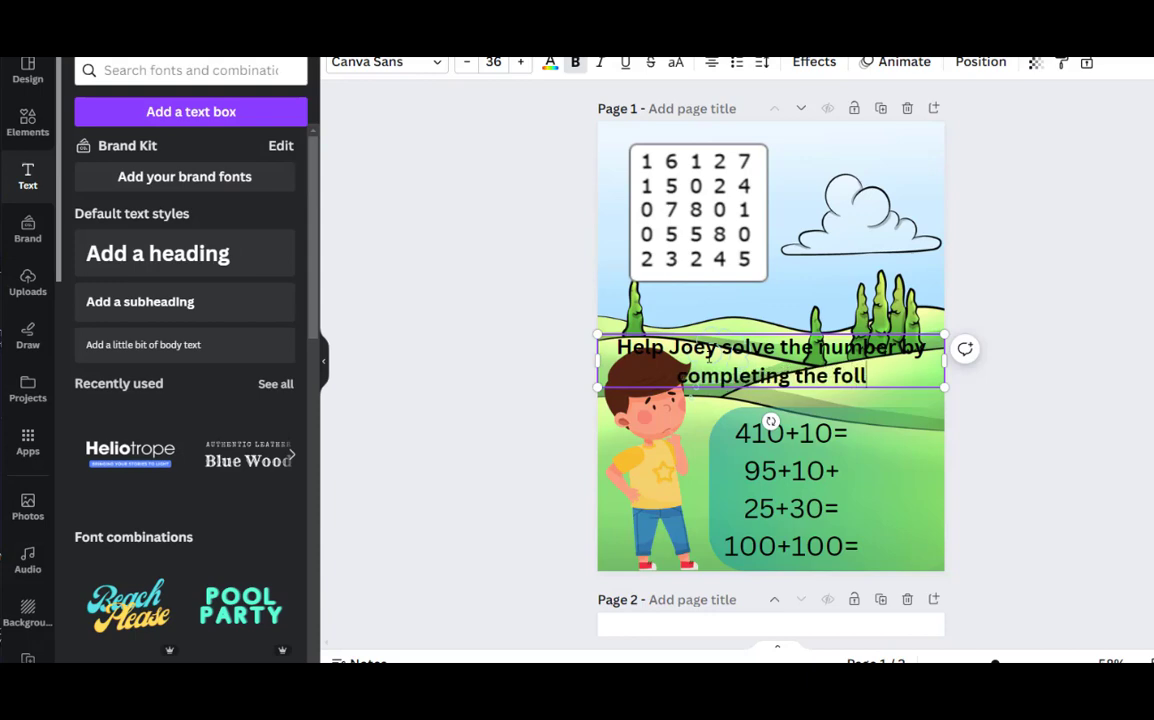
text(owing ma)
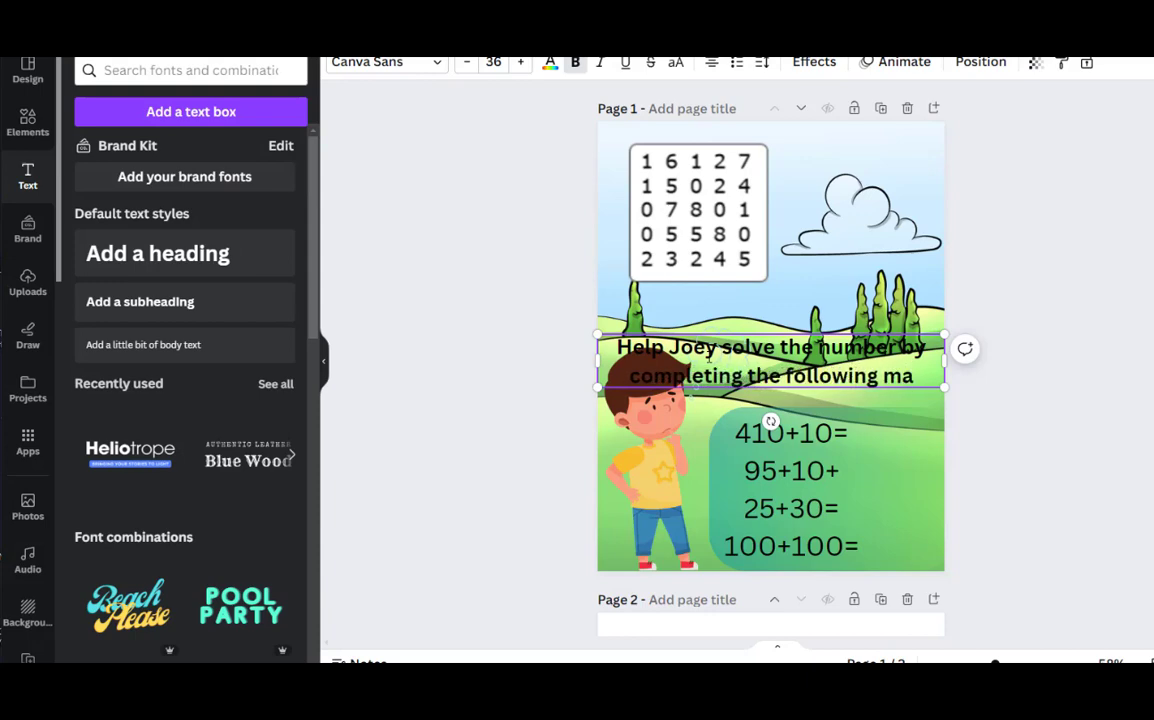
text(th problems)
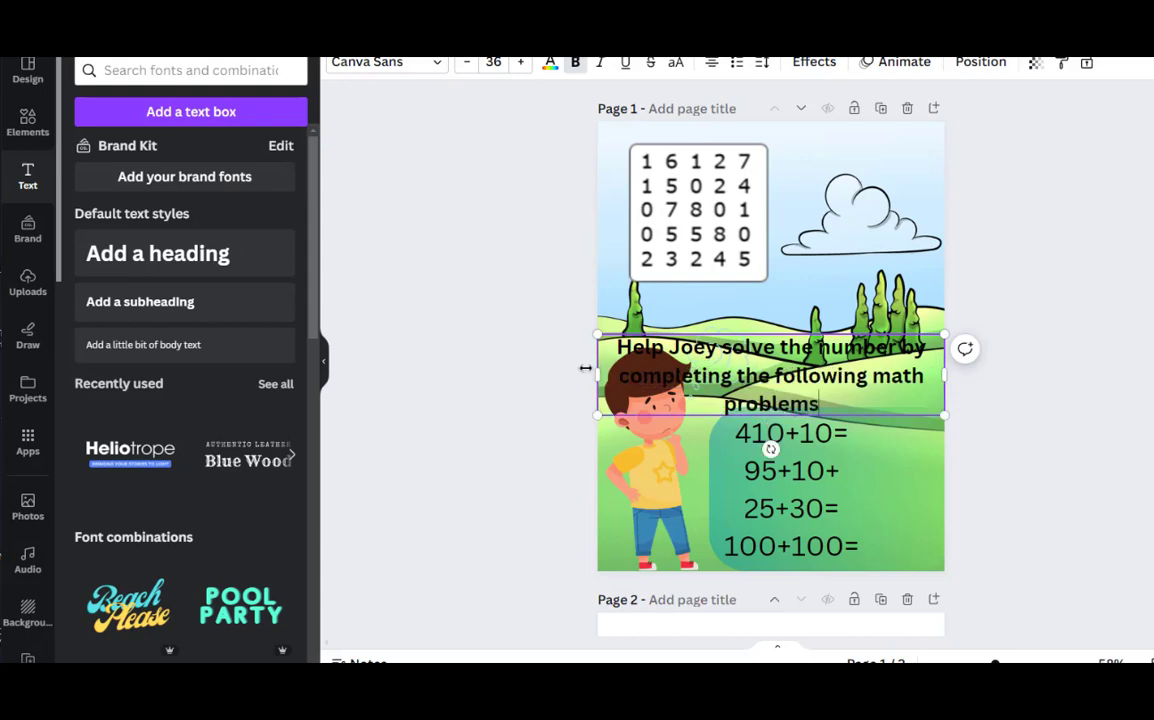
Narrow the instruction text box, shrink its bold text to about size 26 and place it above the sums beside the boy
drag(598, 375, 732, 390)
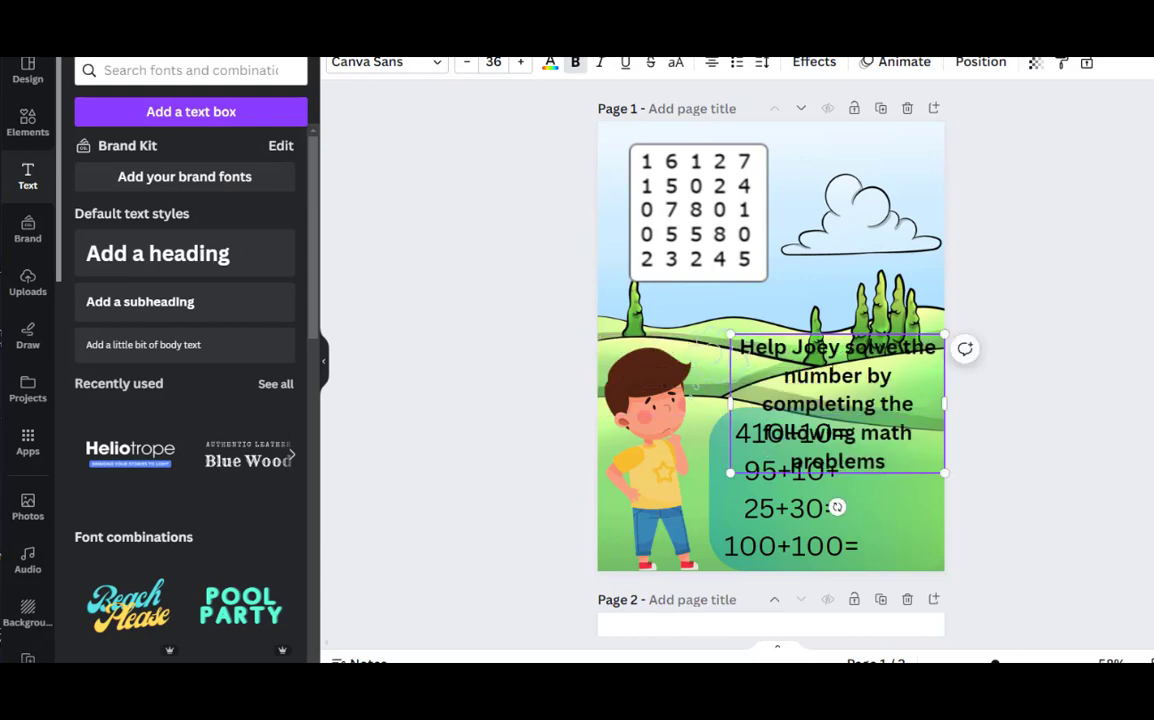
click(692, 316)
drag(869, 373, 858, 307)
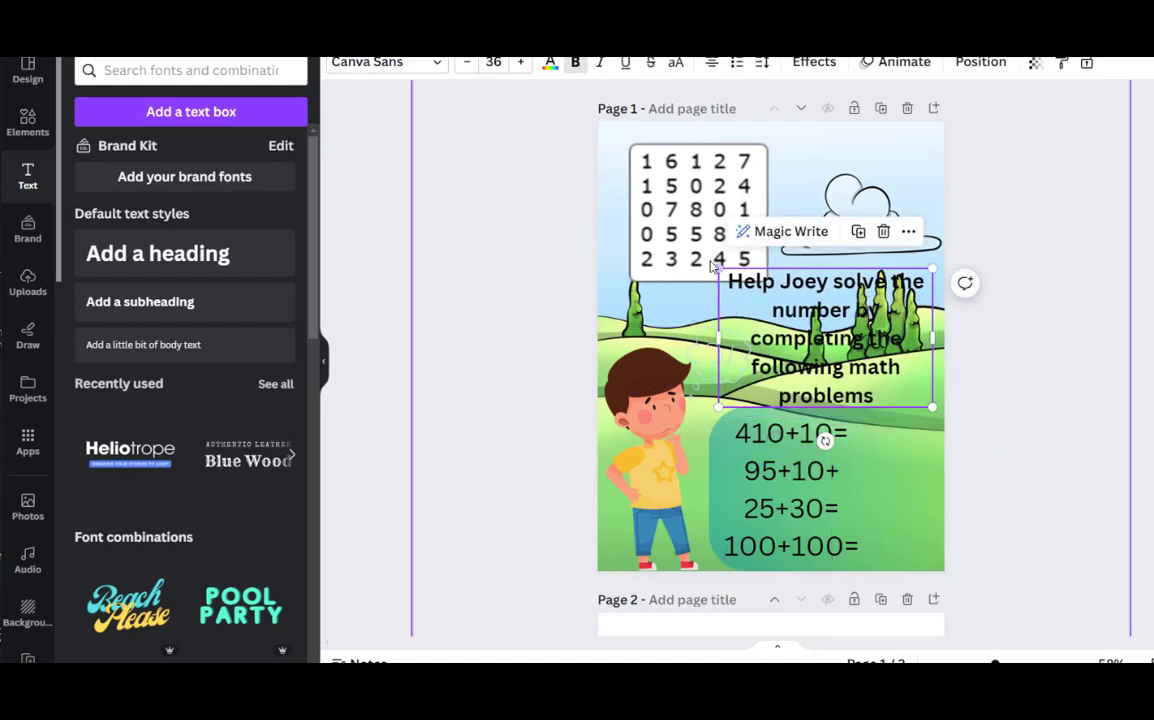
drag(718, 264, 776, 307)
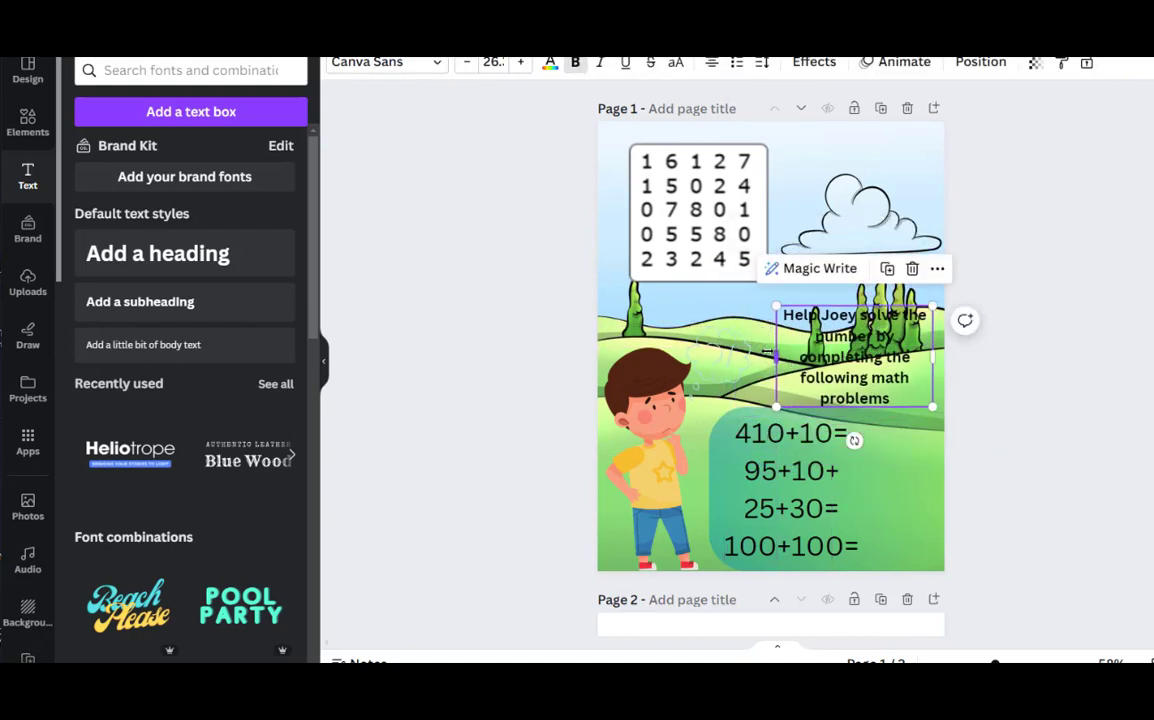
drag(776, 354, 742, 350)
click(575, 62)
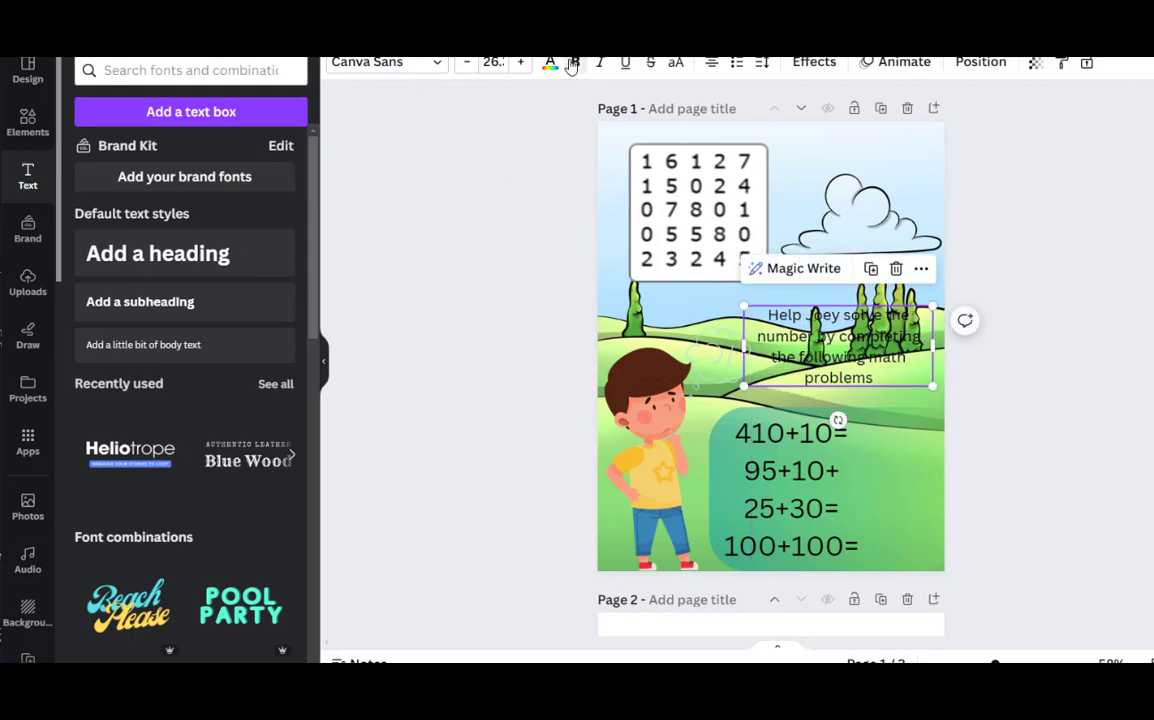
click(575, 62)
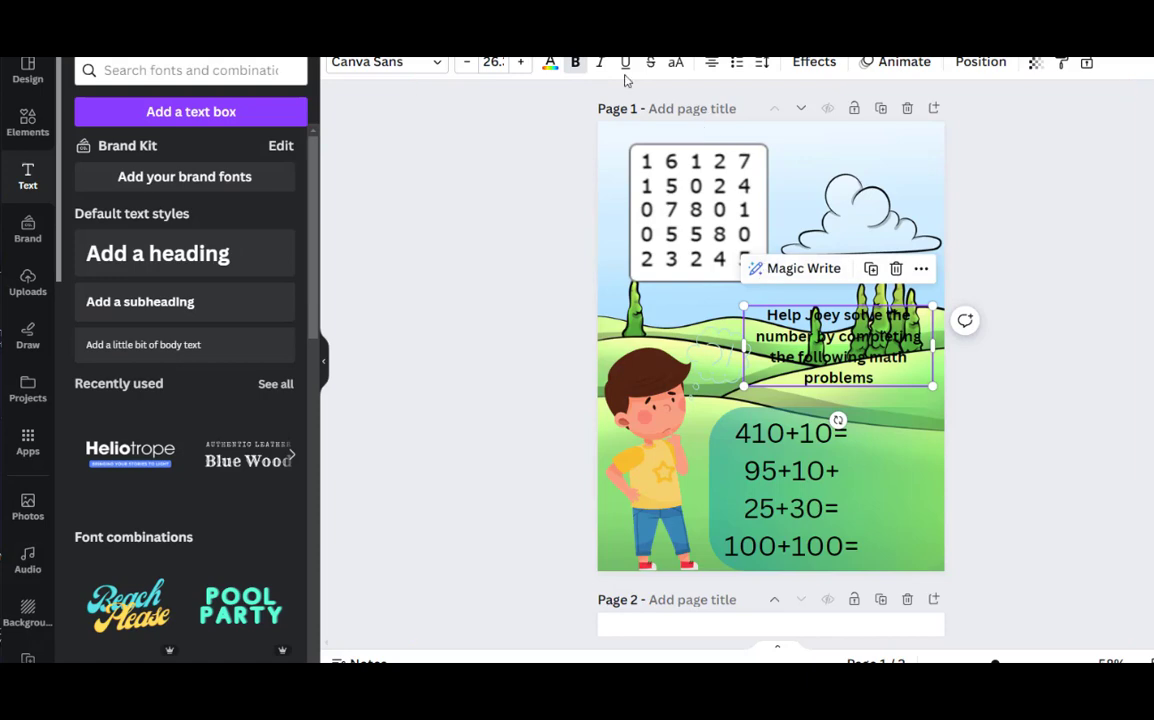
Apply the Background effect to the instruction text and colour it #E4F5FF, sampled from the sky on the page
click(813, 64)
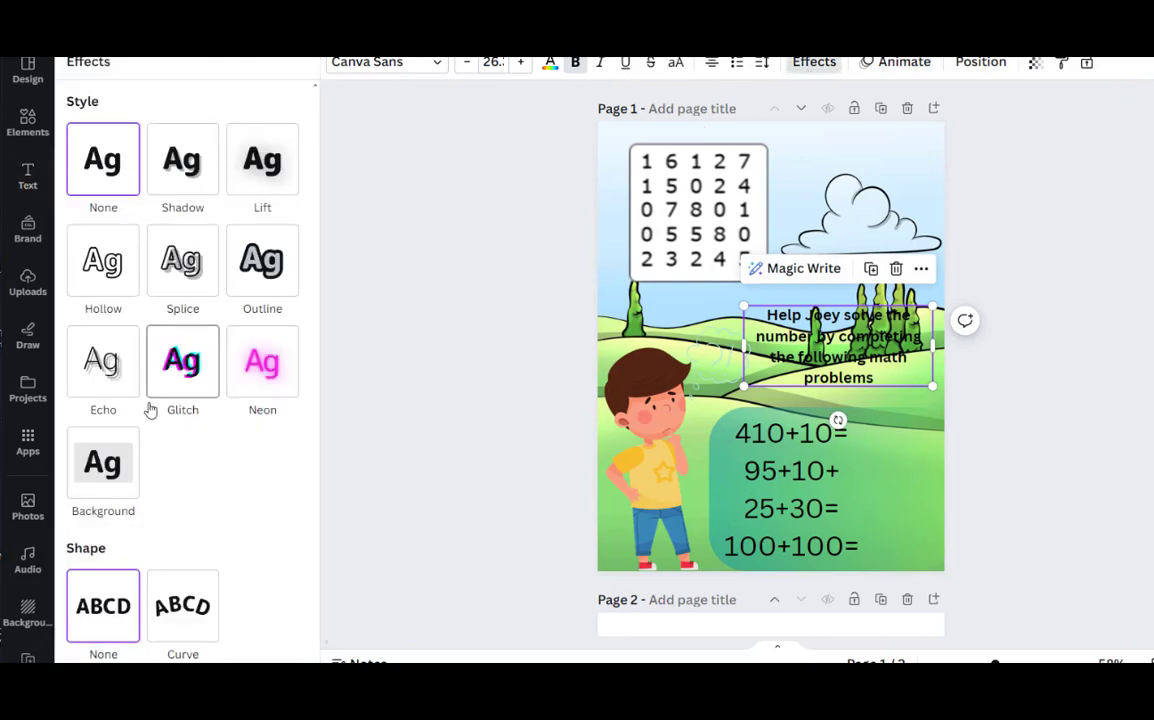
click(103, 478)
scroll(206, 598, down, 1)
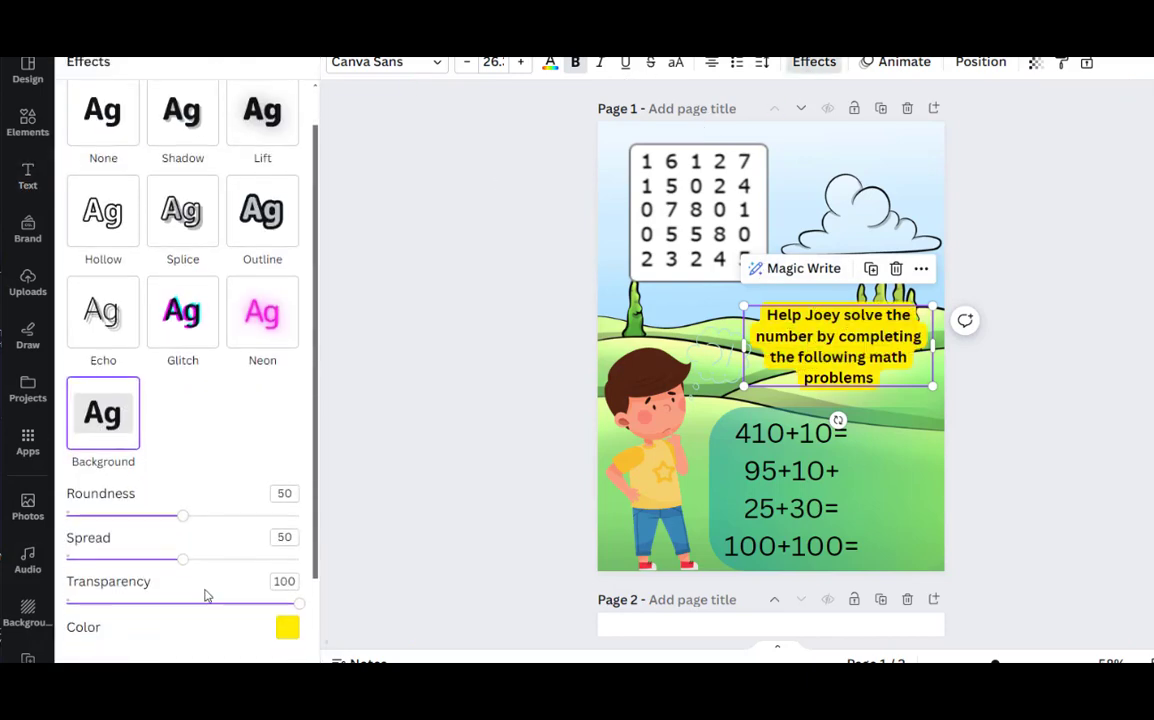
click(286, 604)
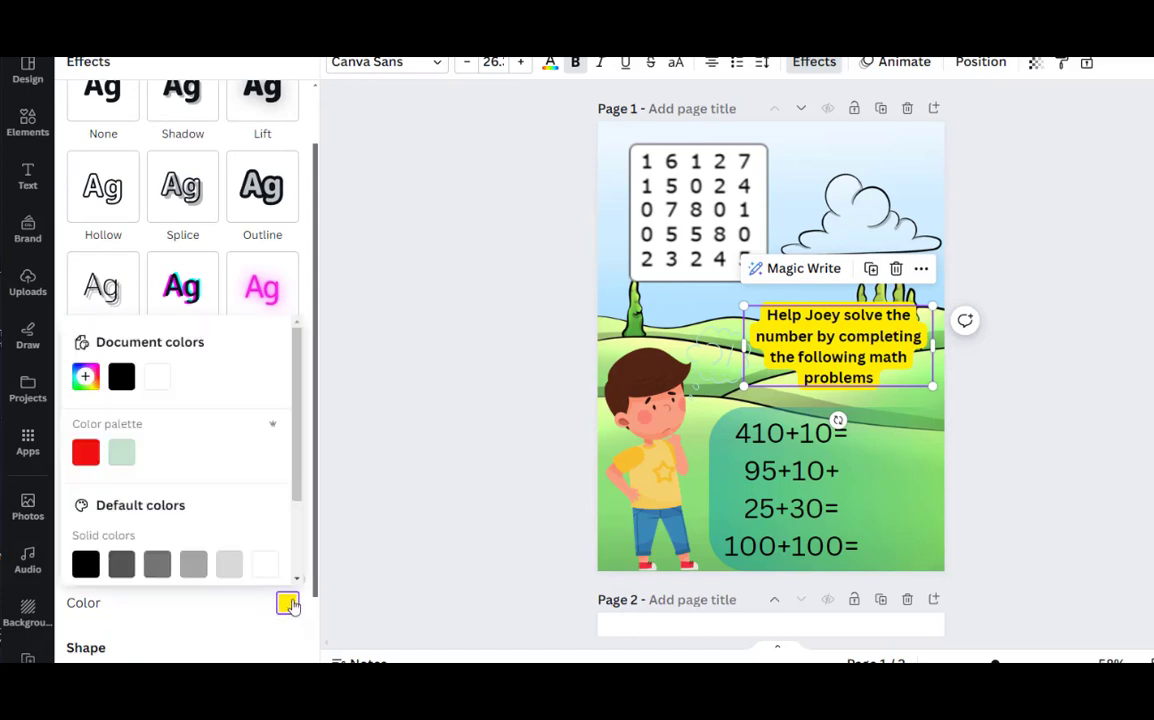
click(85, 376)
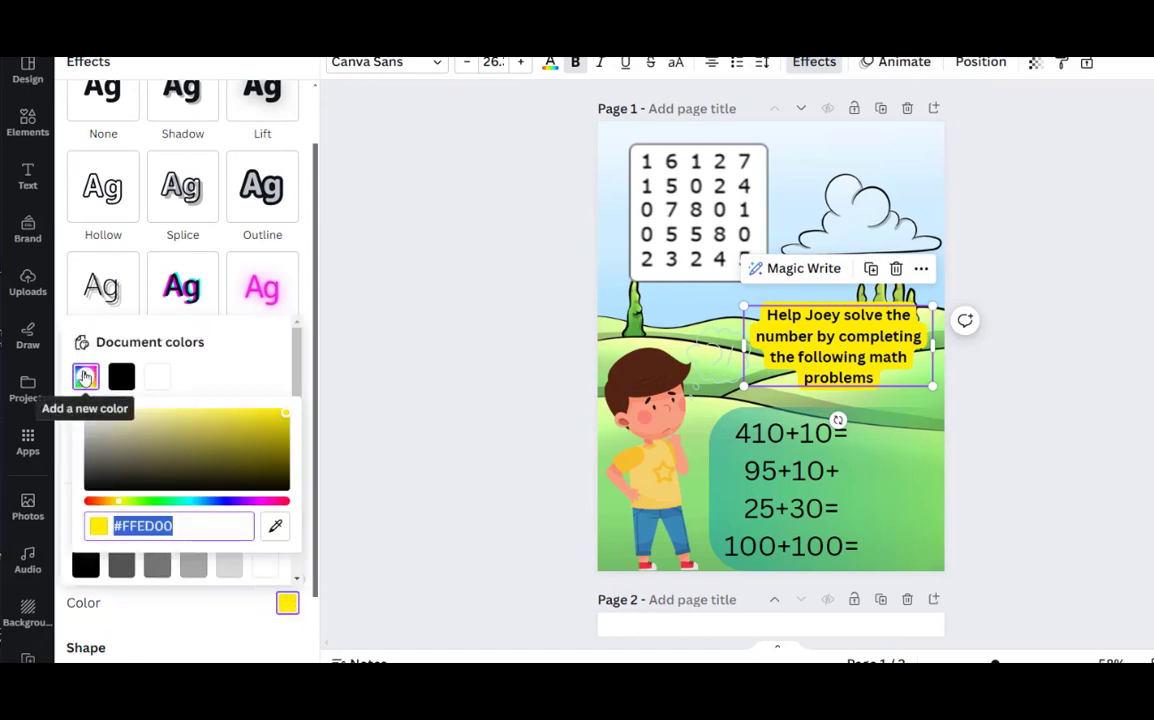
click(275, 527)
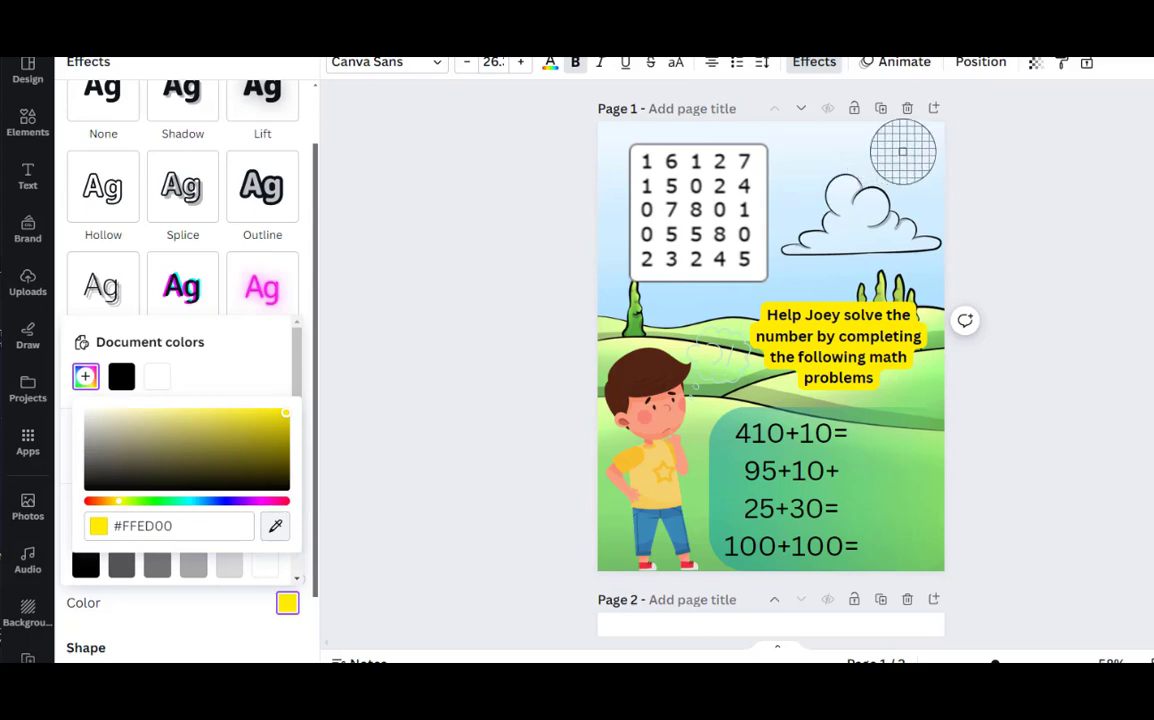
click(881, 156)
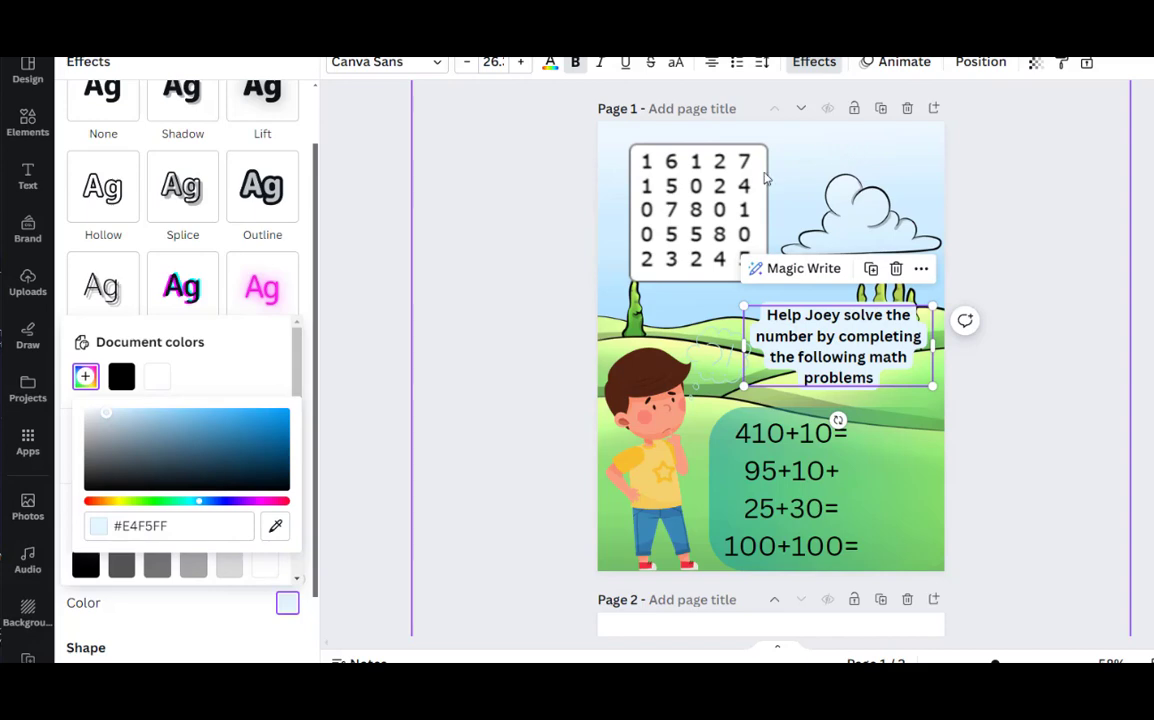
Move the instruction text to the page's upper right corner, narrow its box slightly, and shift the number grid towards the upper left corner
click(840, 348)
drag(840, 348, 846, 170)
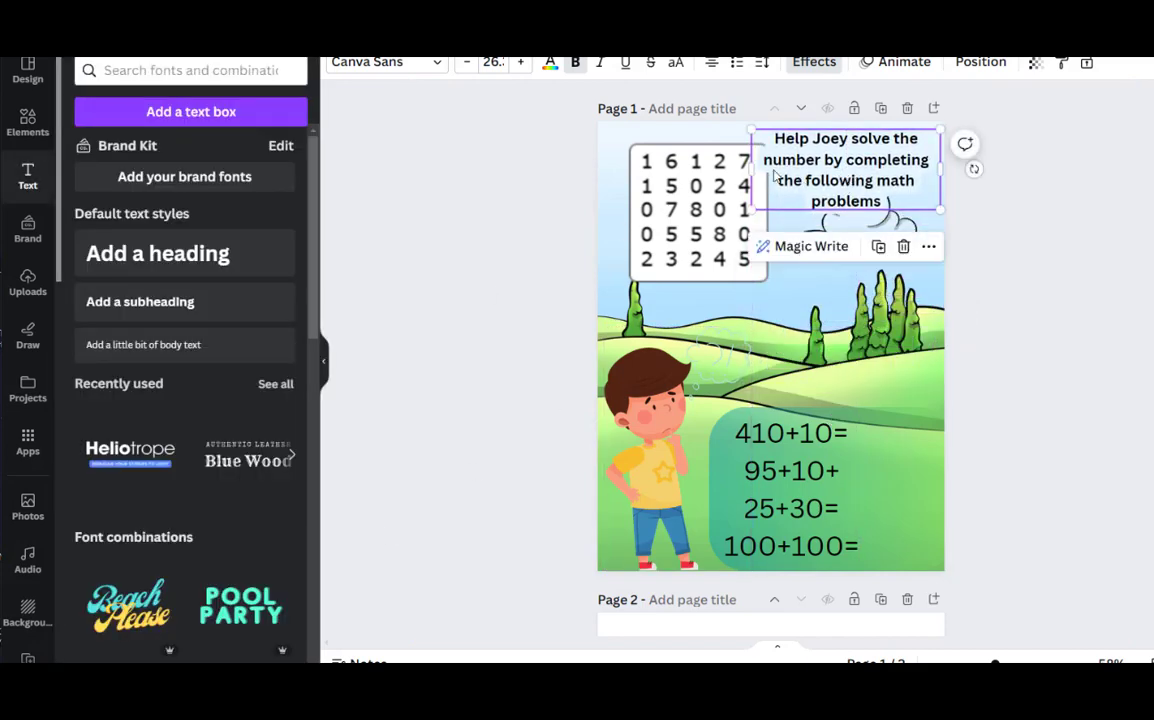
drag(752, 170, 771, 175)
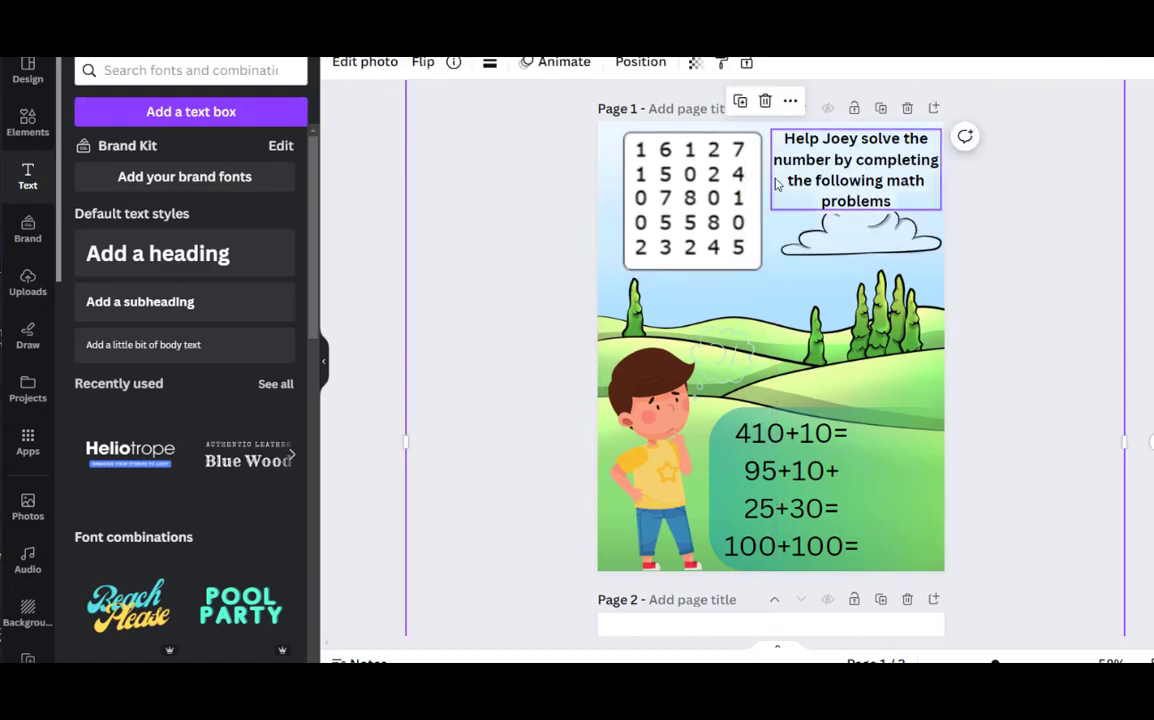
drag(703, 185, 686, 179)
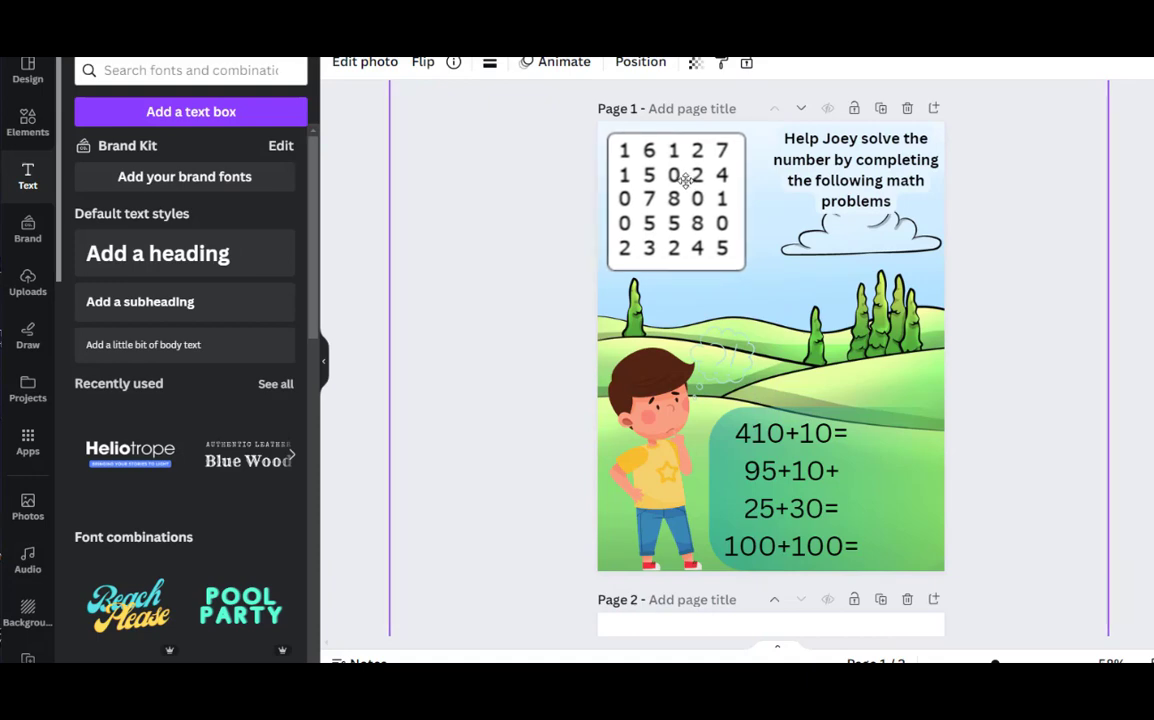
Widen the instruction text box slightly towards the number grid
click(775, 190)
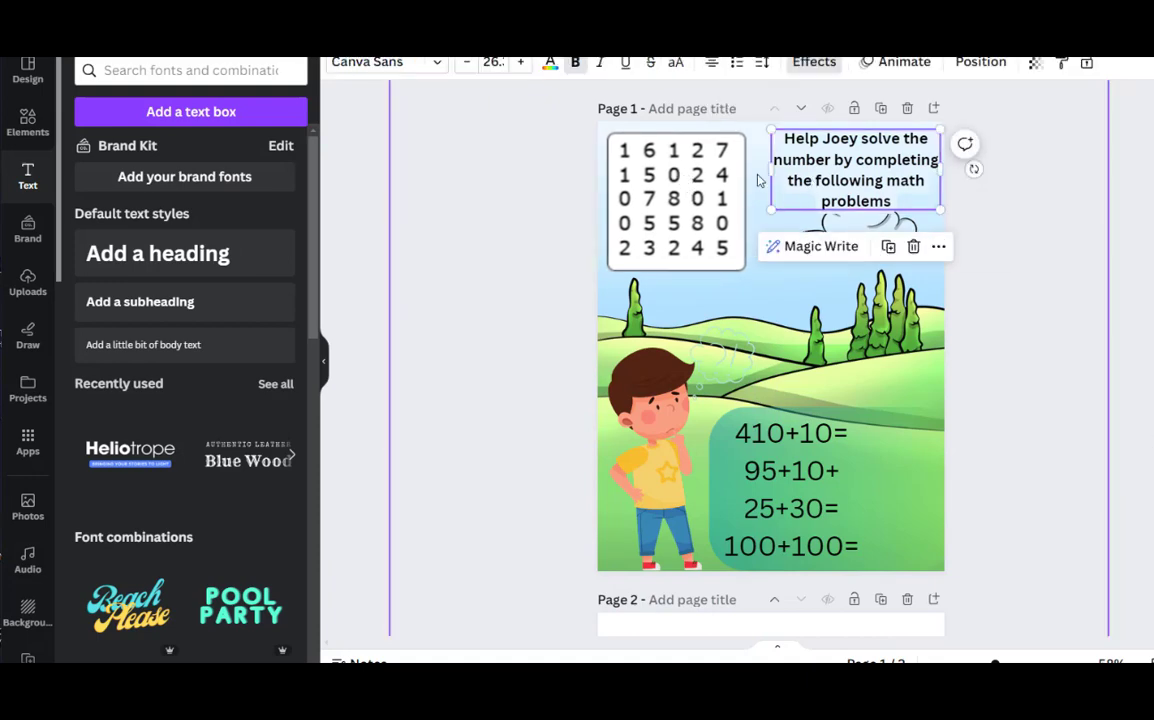
mouse_move(770, 170)
mouse_down()
mouse_move(737, 172)
mouse_move(749, 170)
mouse_up()
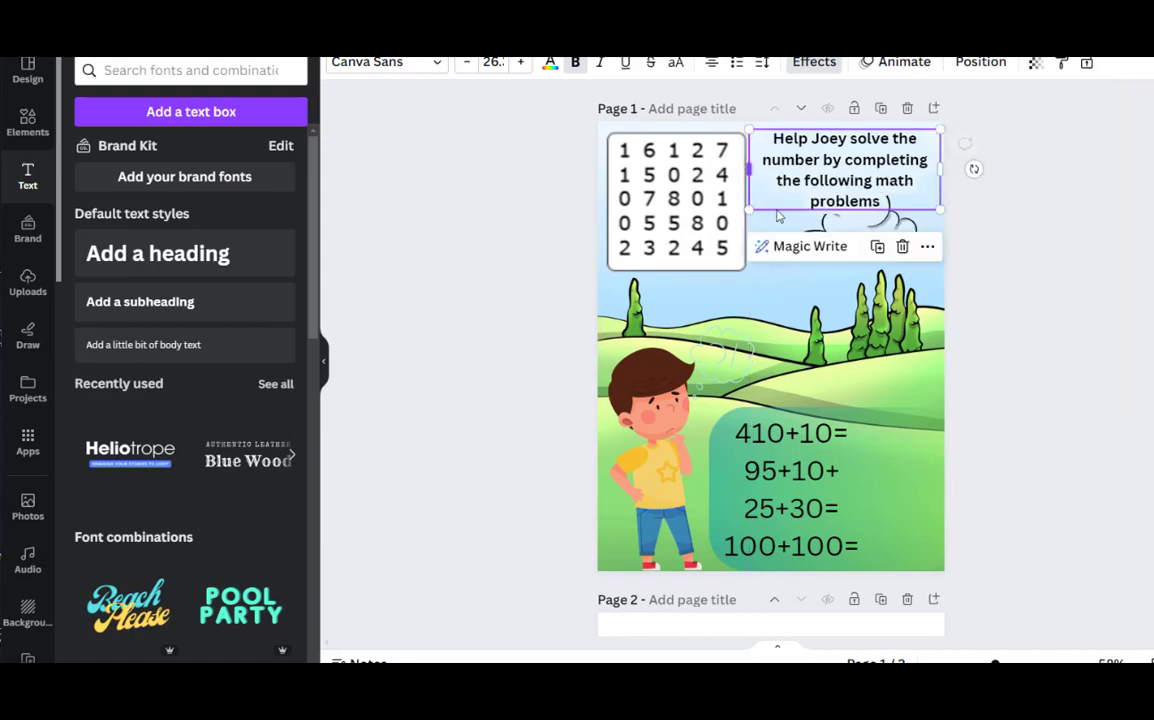
click(786, 311)
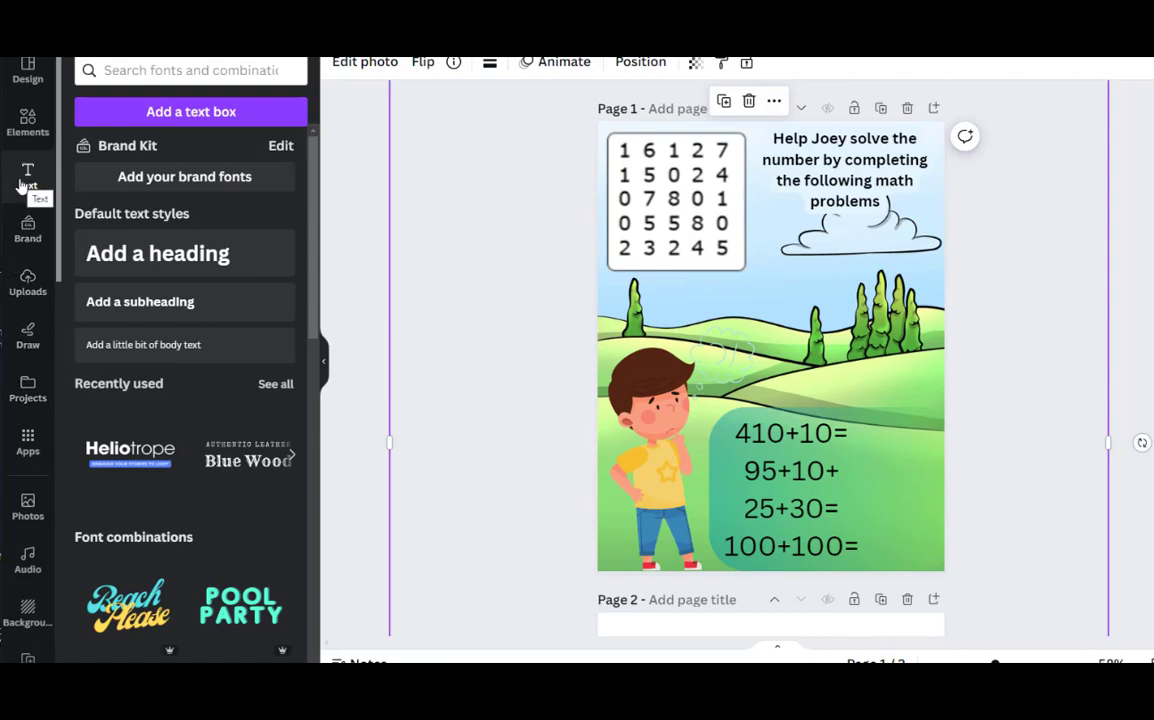
Add the uploaded yellow duck and chick images, shrink the chick and place it on the hill near the page's right edge
click(28, 282)
scroll(193, 310, down, 3)
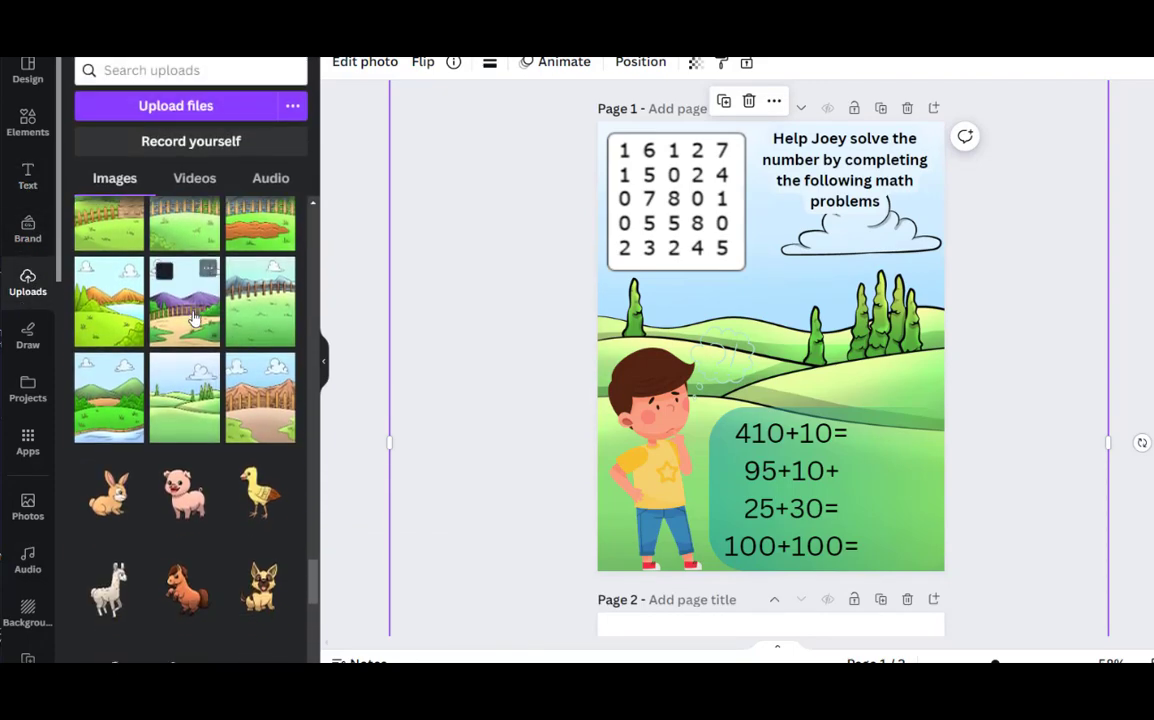
scroll(193, 316, down, 2)
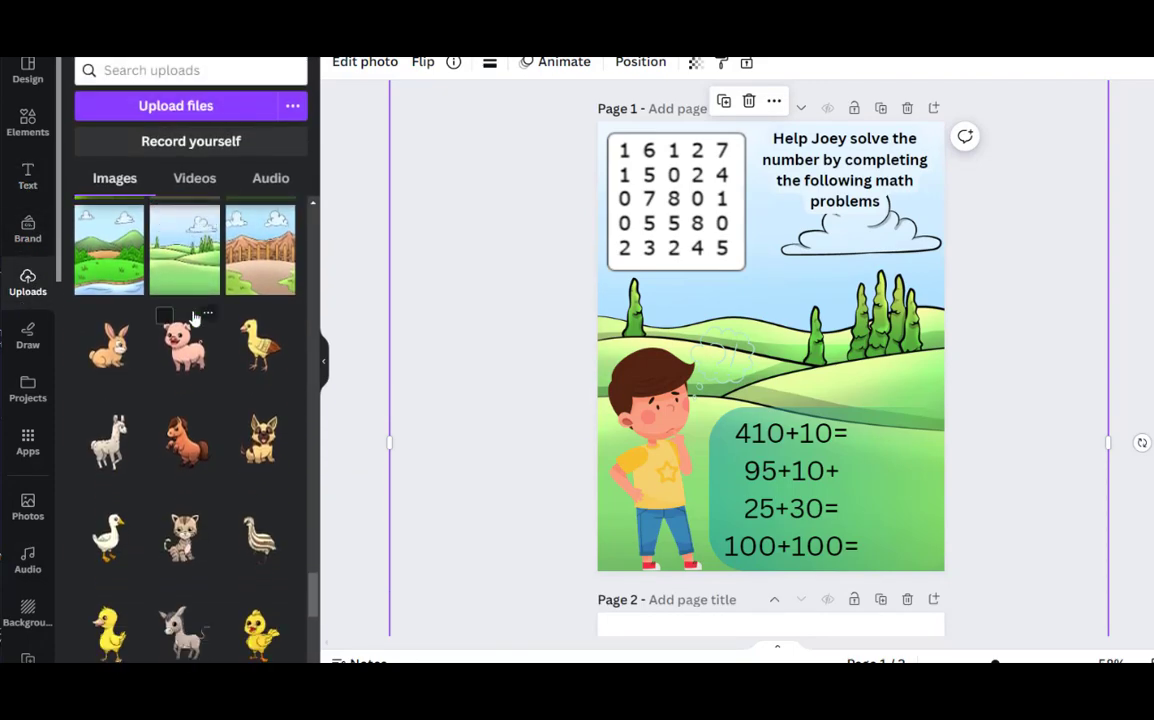
scroll(195, 316, down, 1)
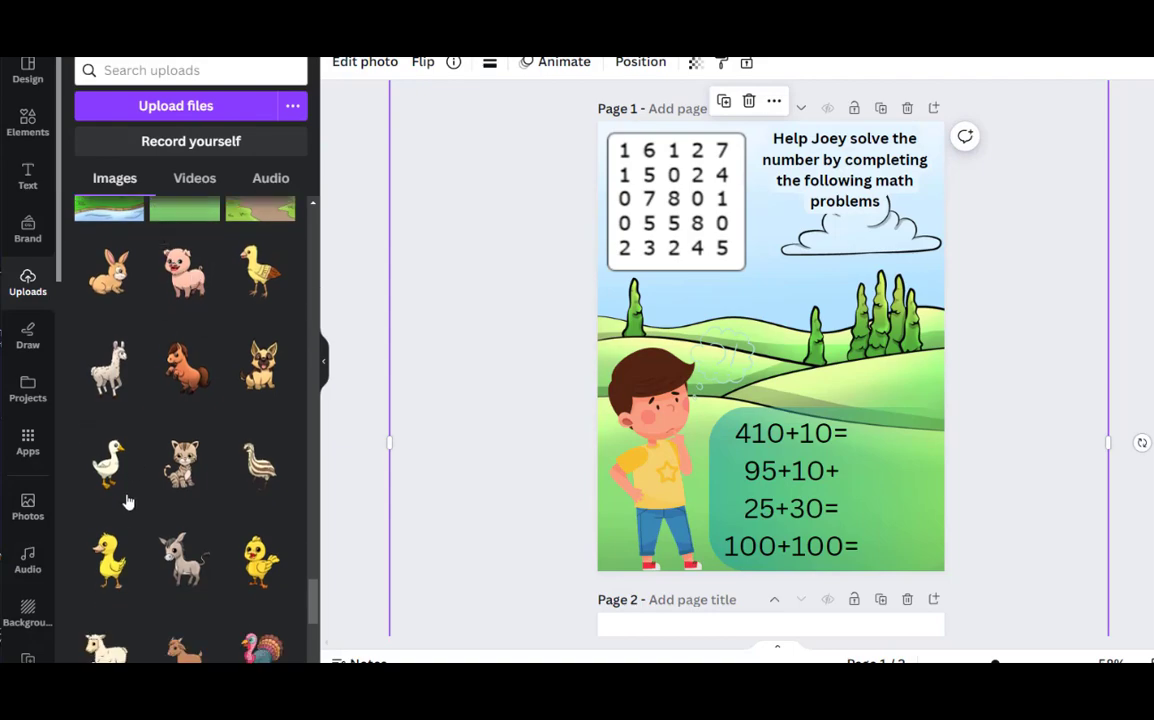
click(113, 567)
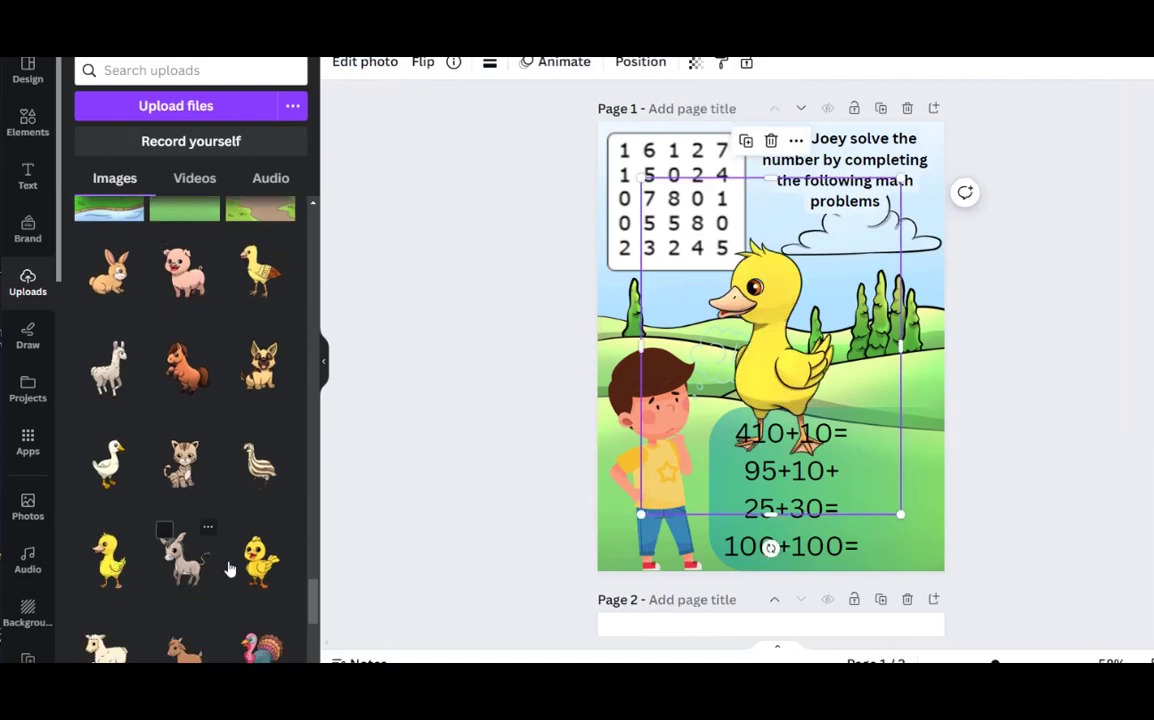
click(250, 542)
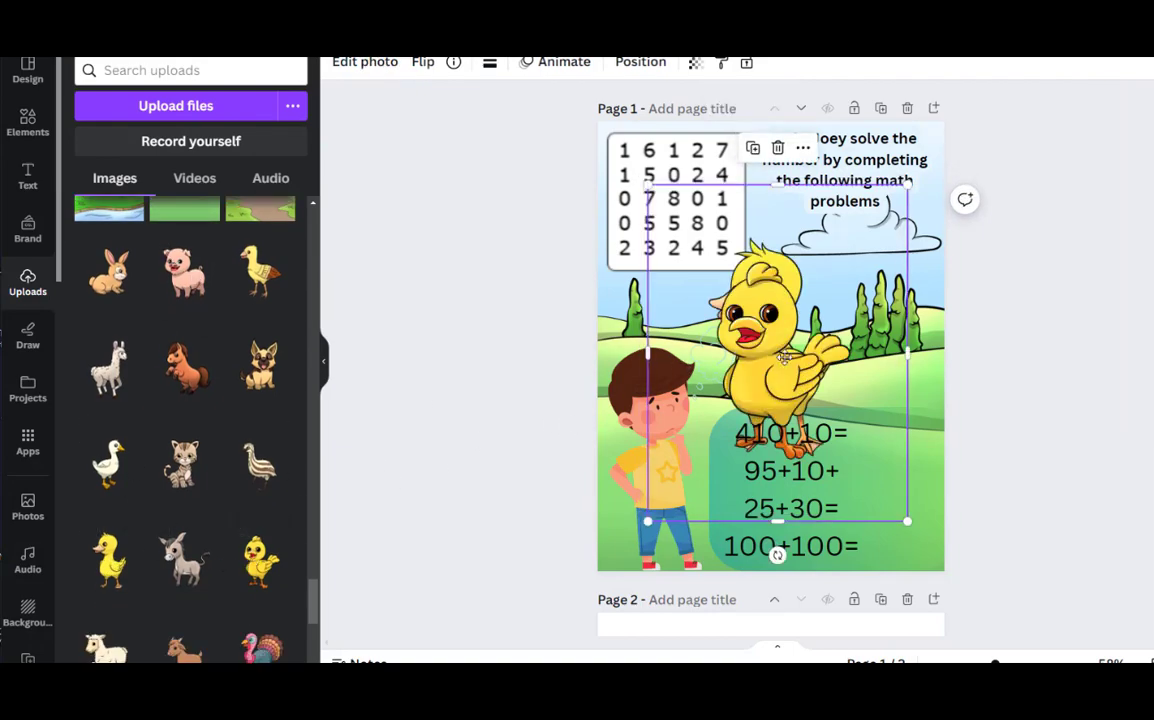
drag(785, 358, 884, 382)
drag(748, 212, 902, 399)
drag(930, 460, 866, 372)
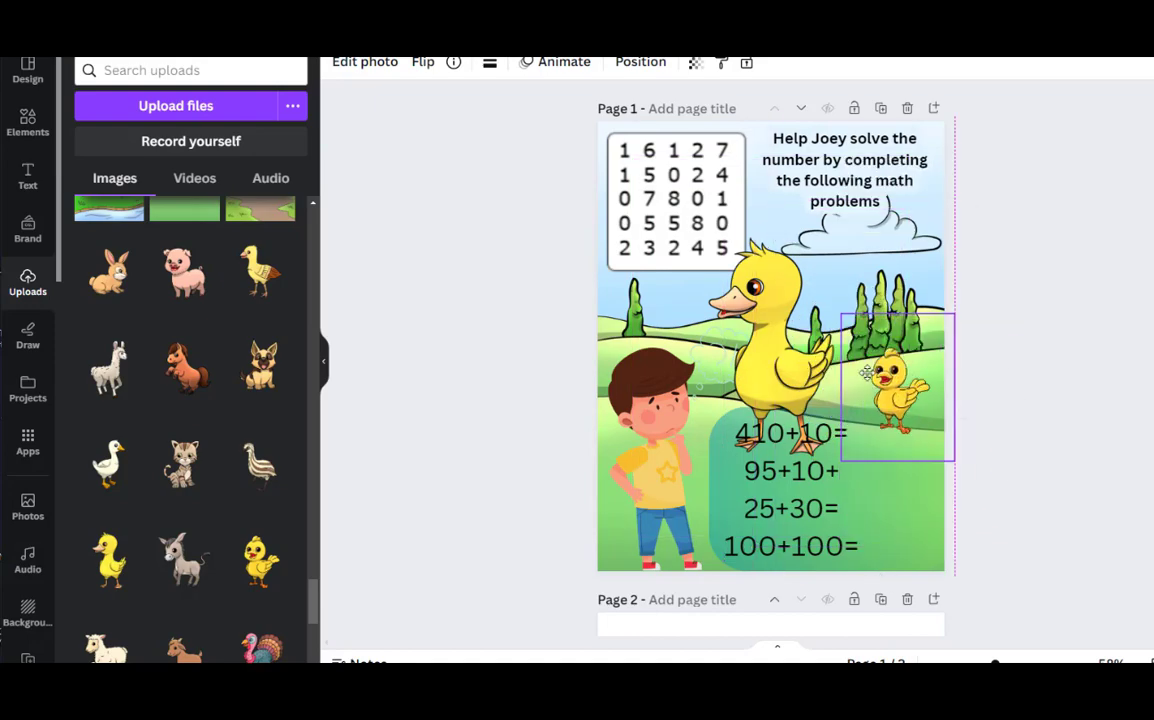
drag(843, 312, 900, 343)
Shrink the yellow duck to about the chick's size and place it on the hill beside the chick
click(783, 315)
drag(638, 177, 887, 380)
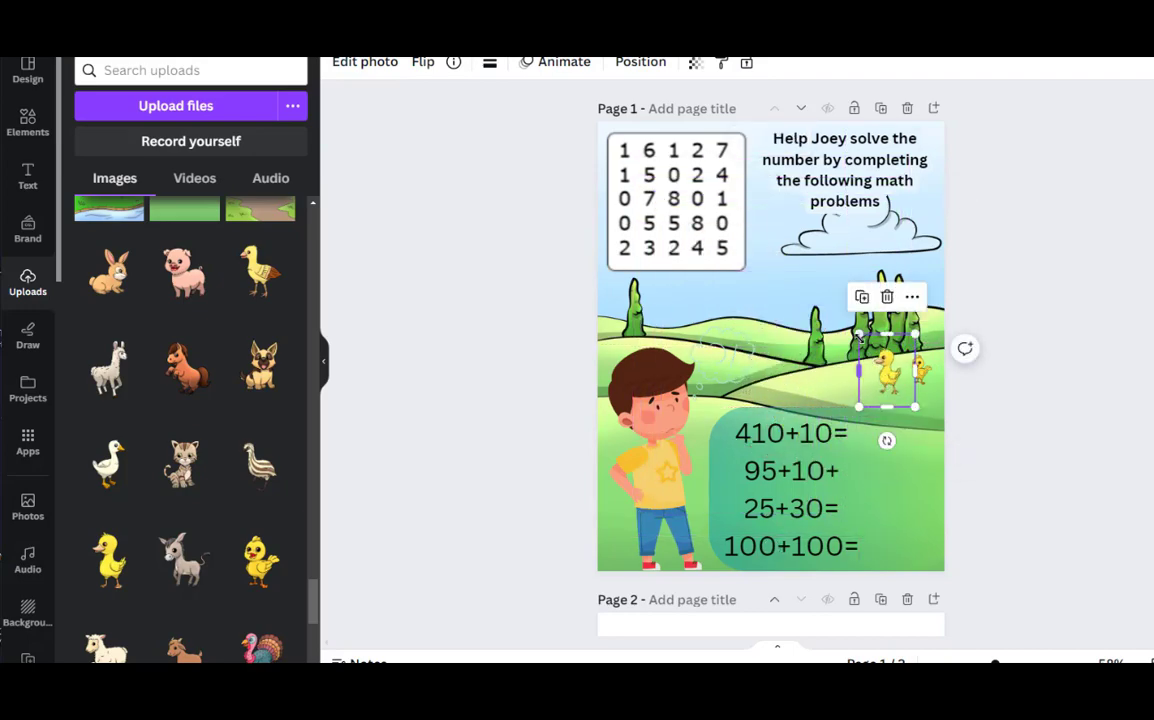
drag(859, 335, 891, 370)
Add the uploaded crouching rabbit, shrink it and place it on the hill in line with the duck and chick
scroll(152, 393, down, 3)
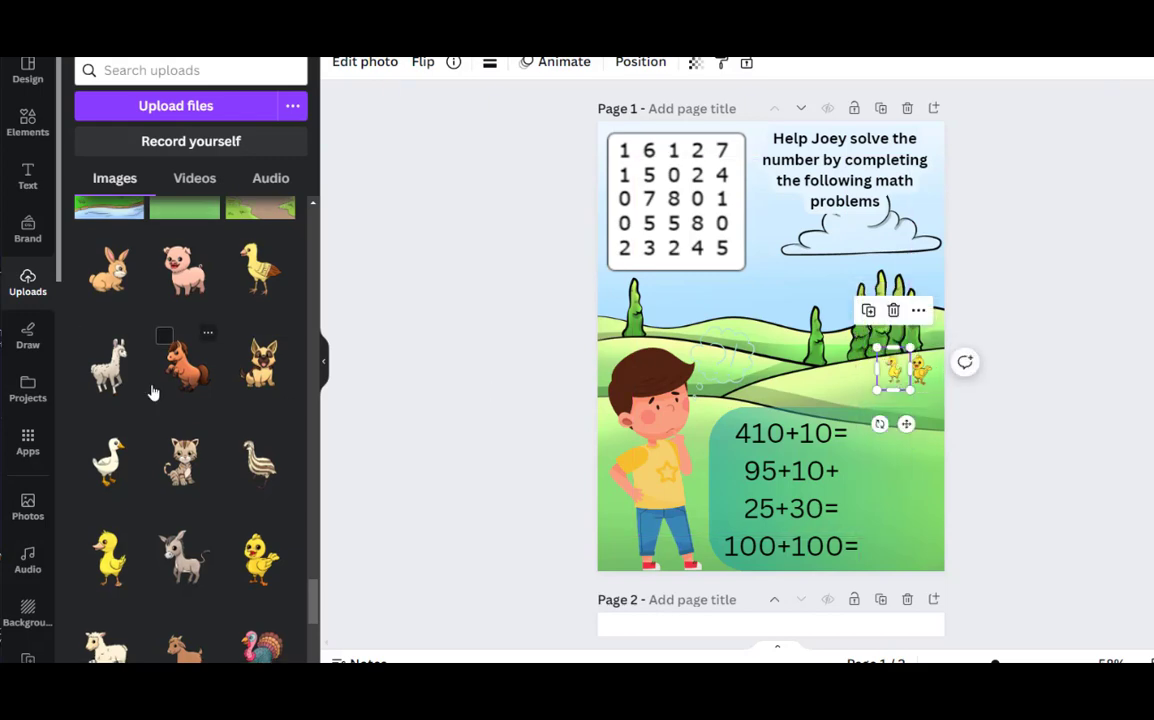
scroll(152, 393, down, 3)
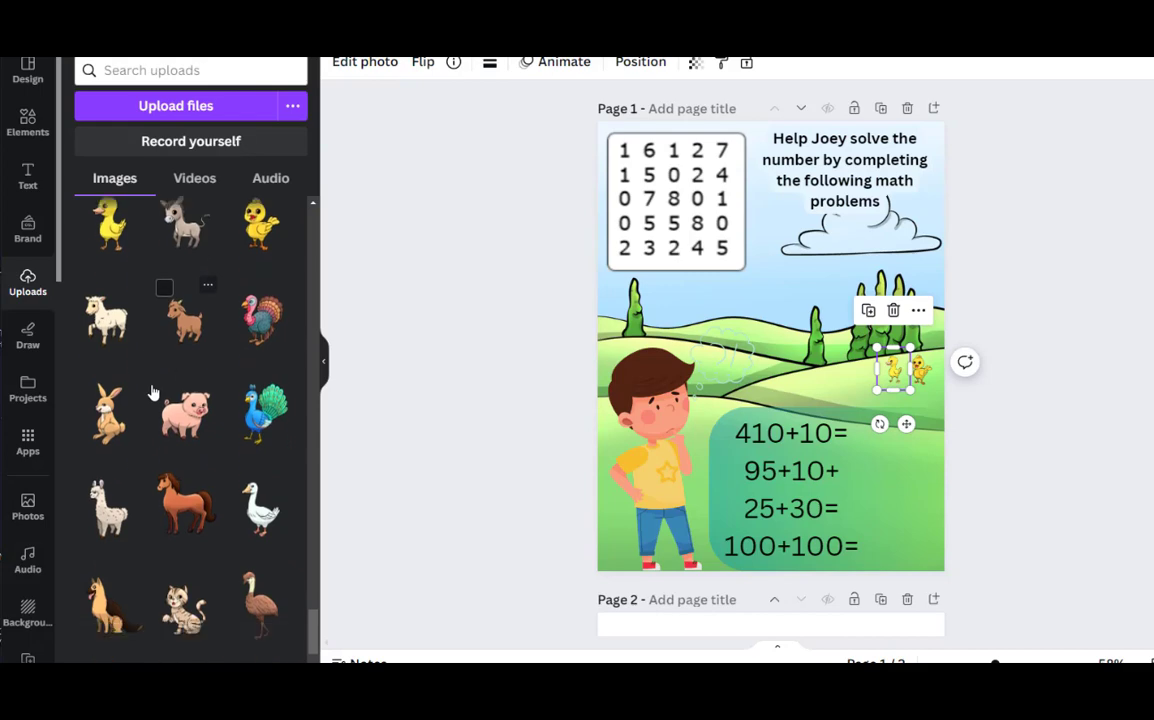
scroll(152, 393, down, 2)
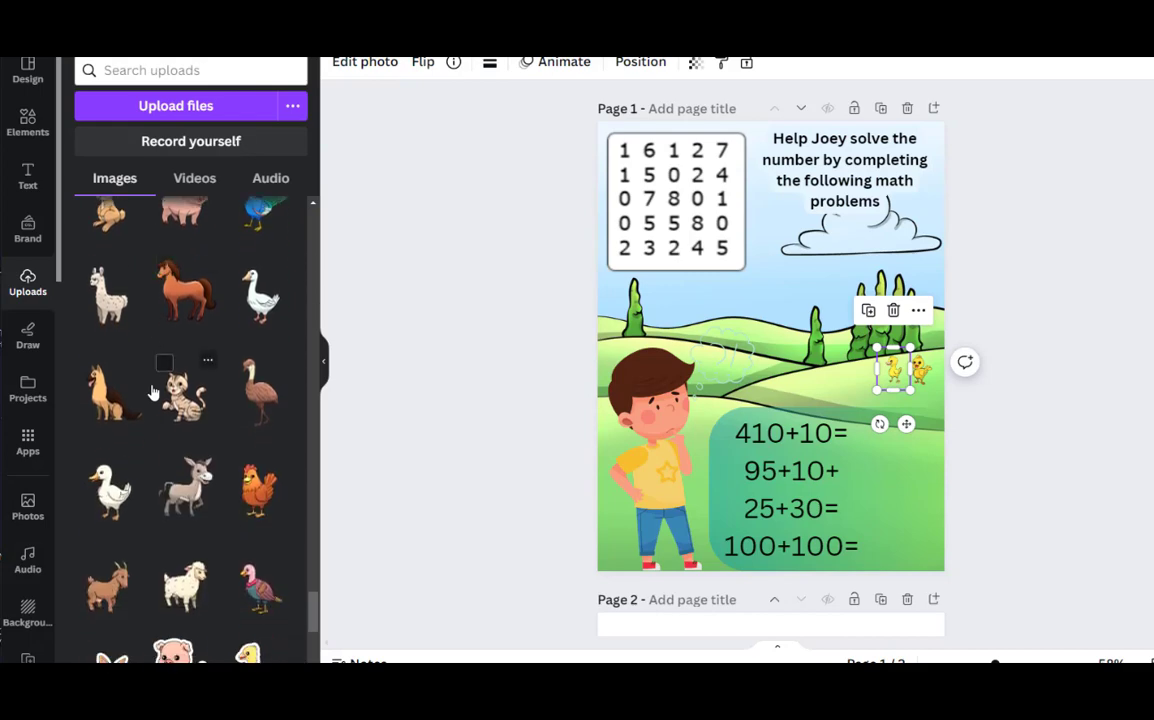
scroll(152, 393, up, 3)
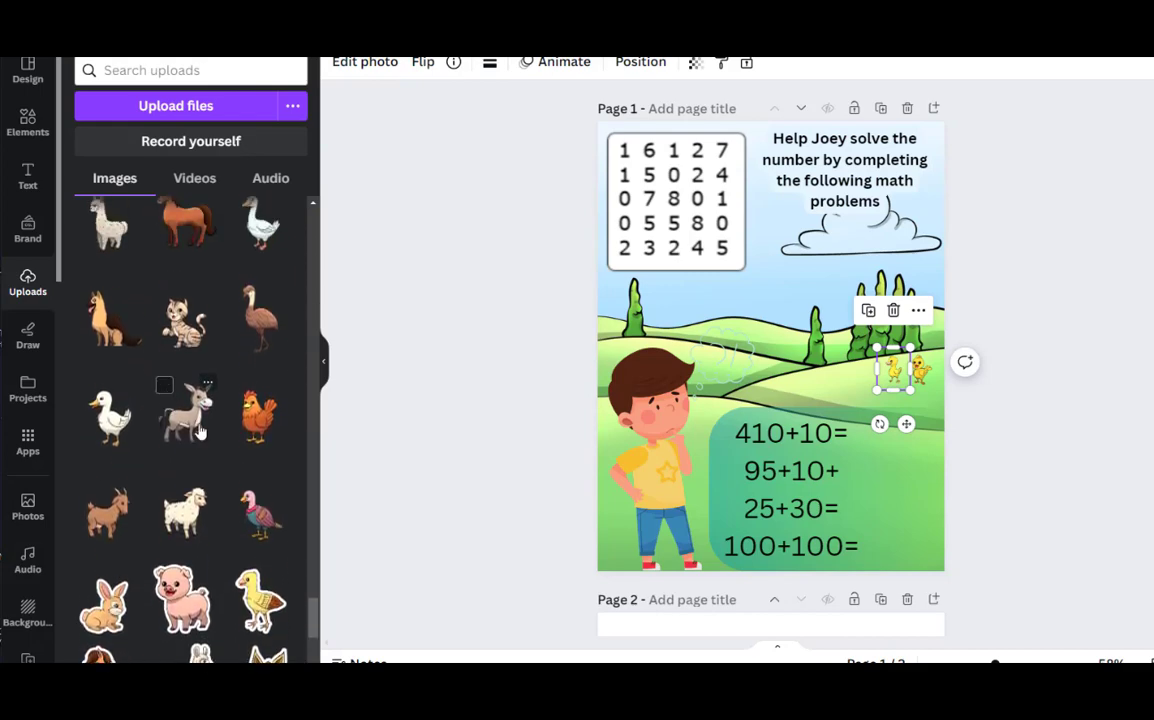
scroll(222, 472, up, 3)
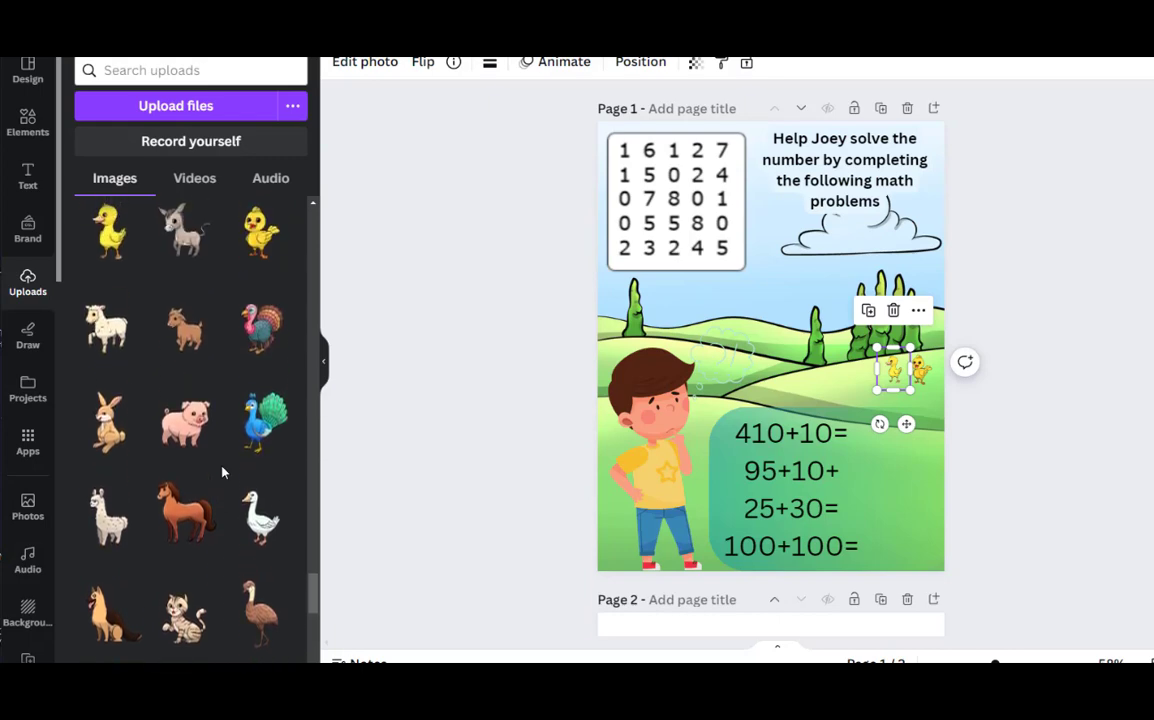
scroll(222, 472, up, 2)
scroll(222, 472, up, 4)
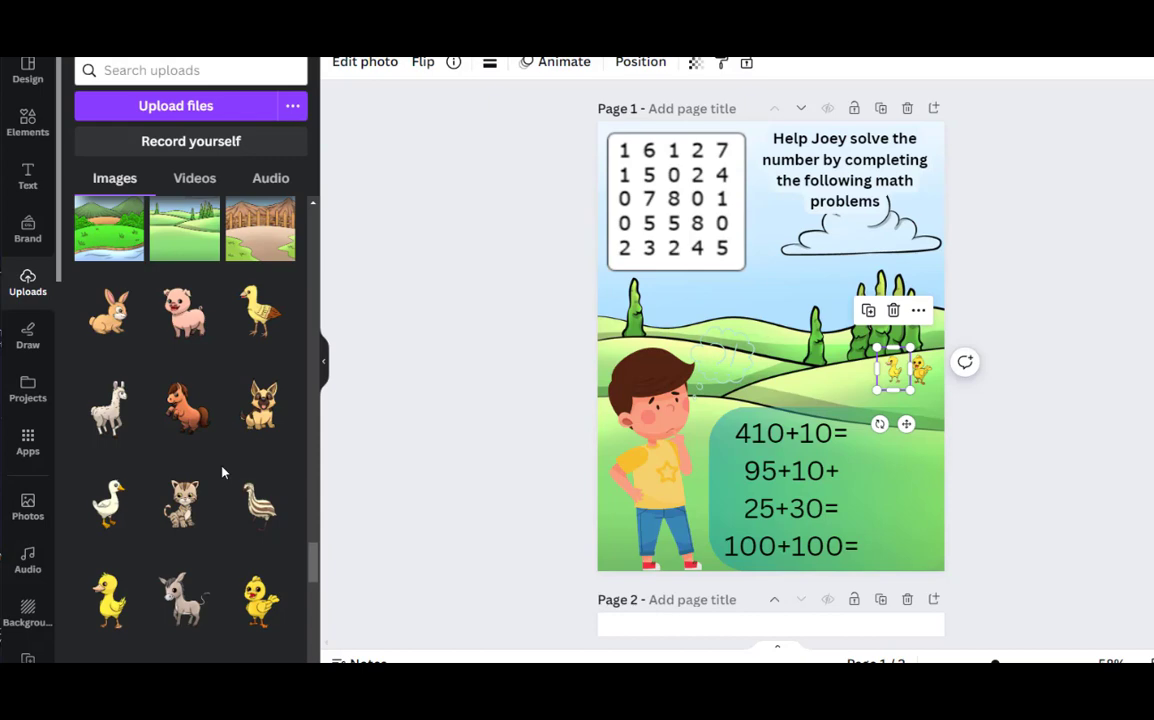
click(108, 318)
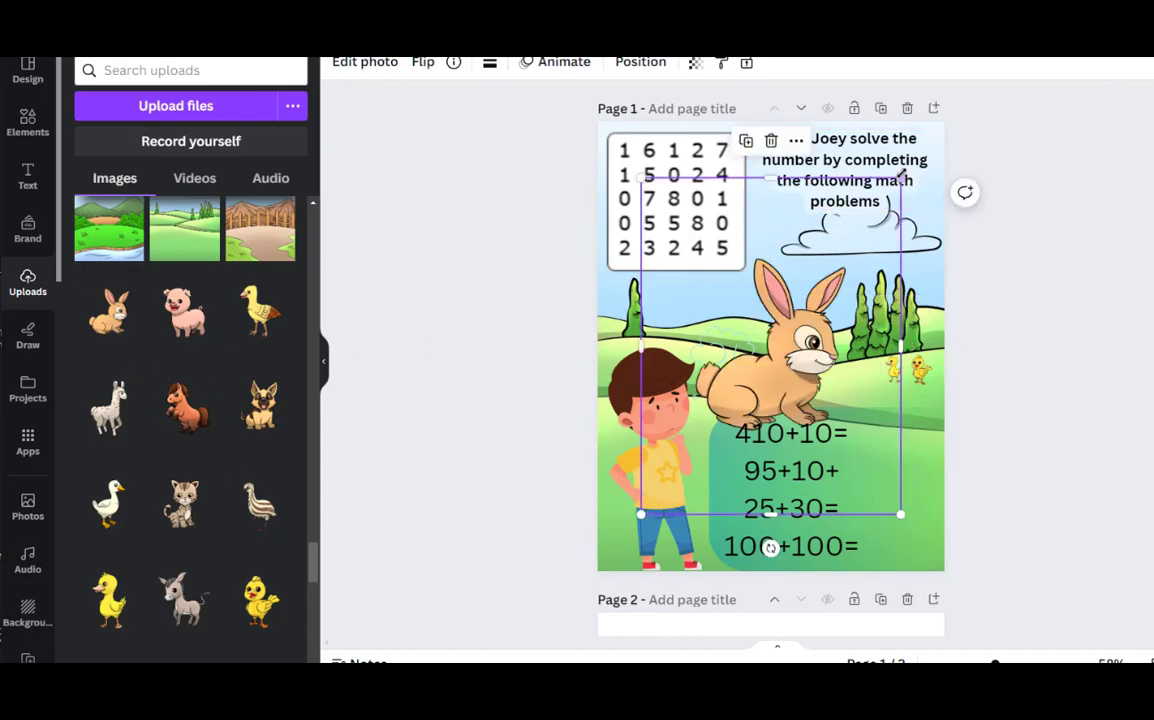
drag(901, 178, 724, 408)
drag(686, 483, 856, 393)
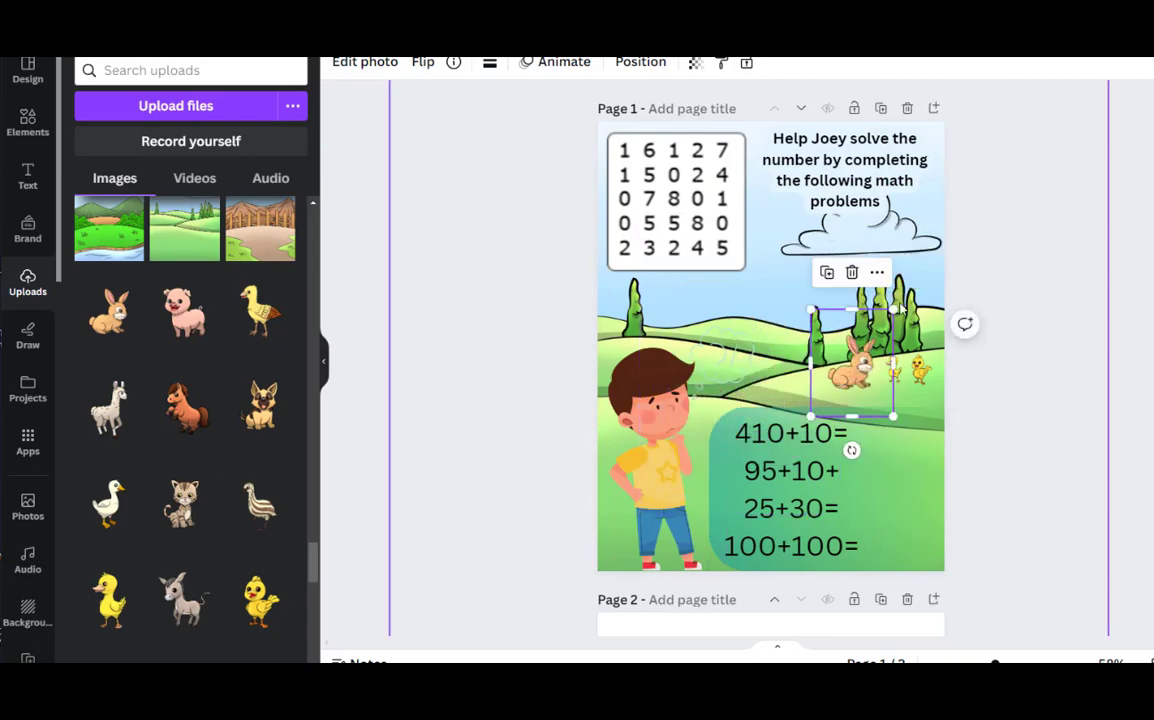
drag(897, 312, 866, 335)
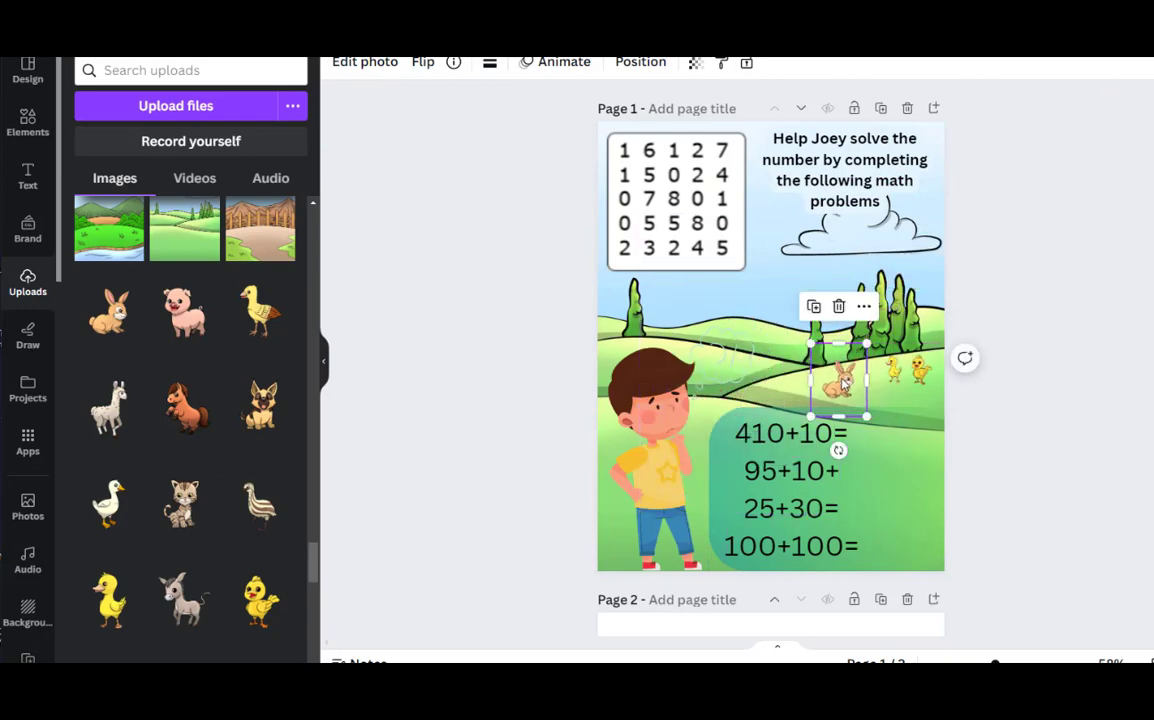
mouse_move(835, 377)
mouse_down()
mouse_move(865, 344)
mouse_move(850, 370)
mouse_up()
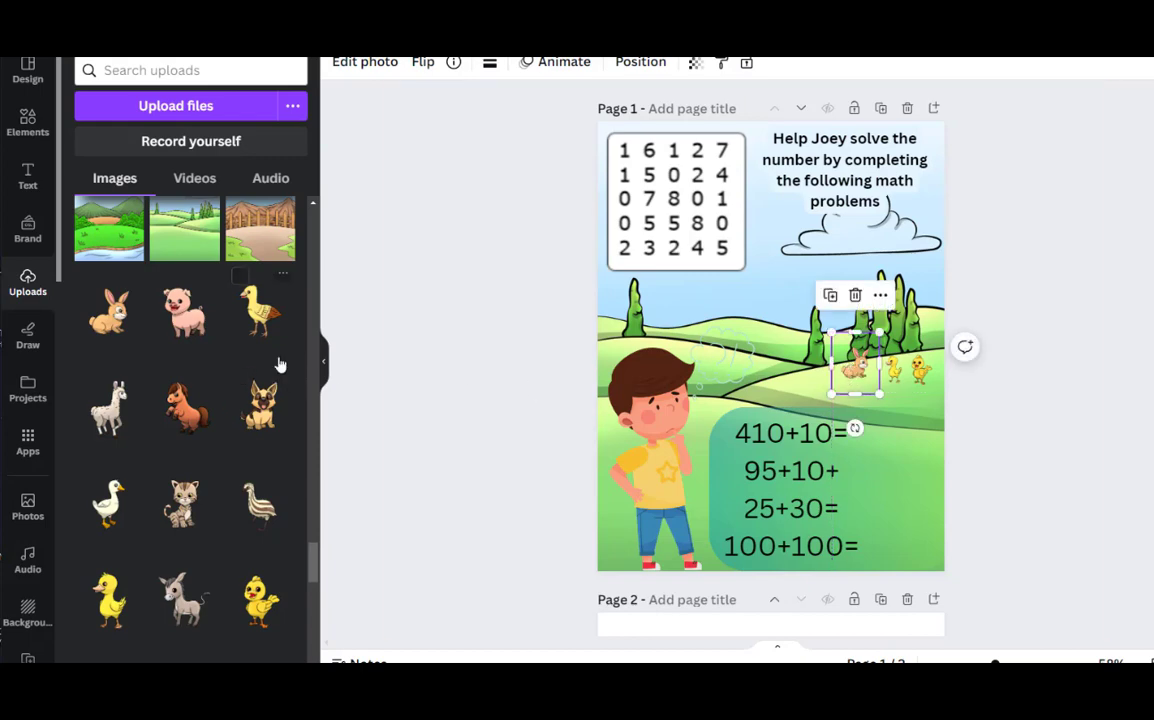
Add the uploaded sitting German shepherd, shrink it and place it on the hill beside the rabbit, above the sums
scroll(108, 323, down, 2)
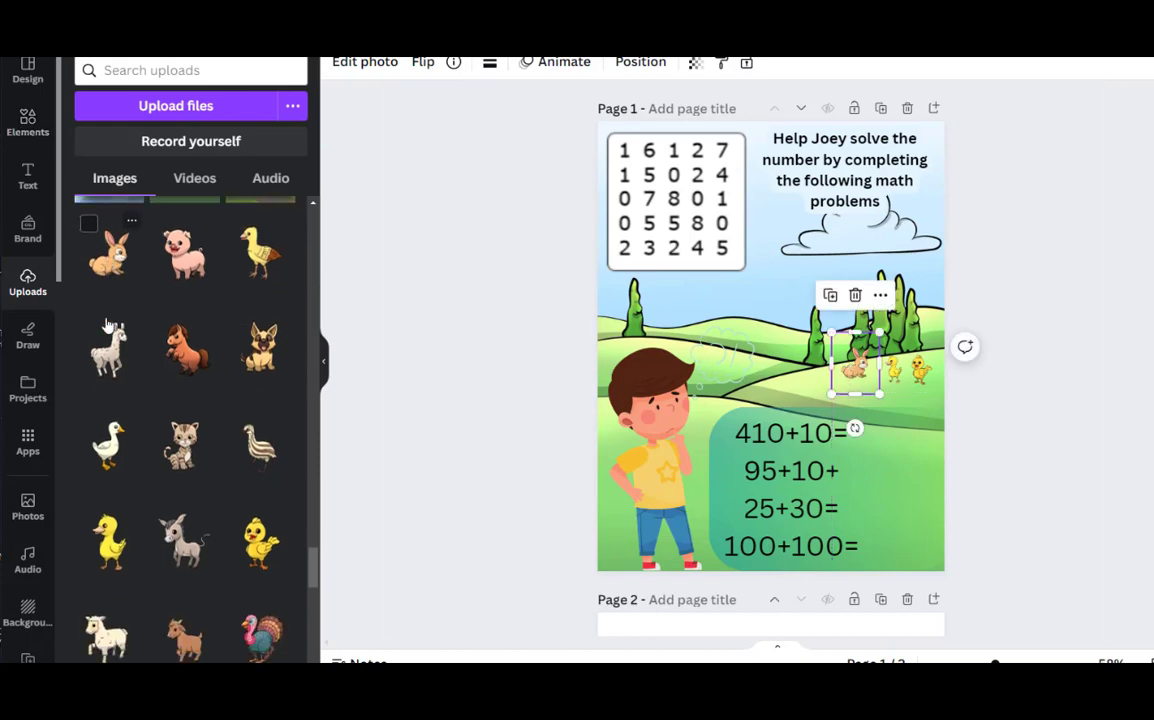
scroll(108, 323, down, 6)
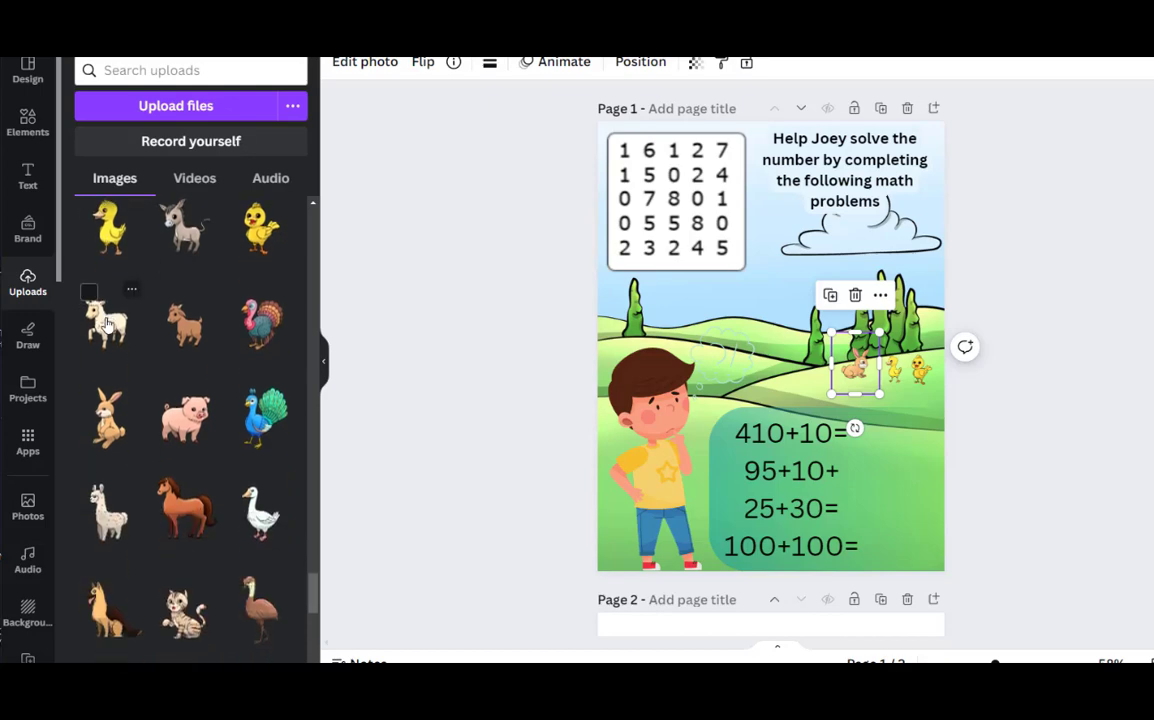
scroll(143, 398, down, 2)
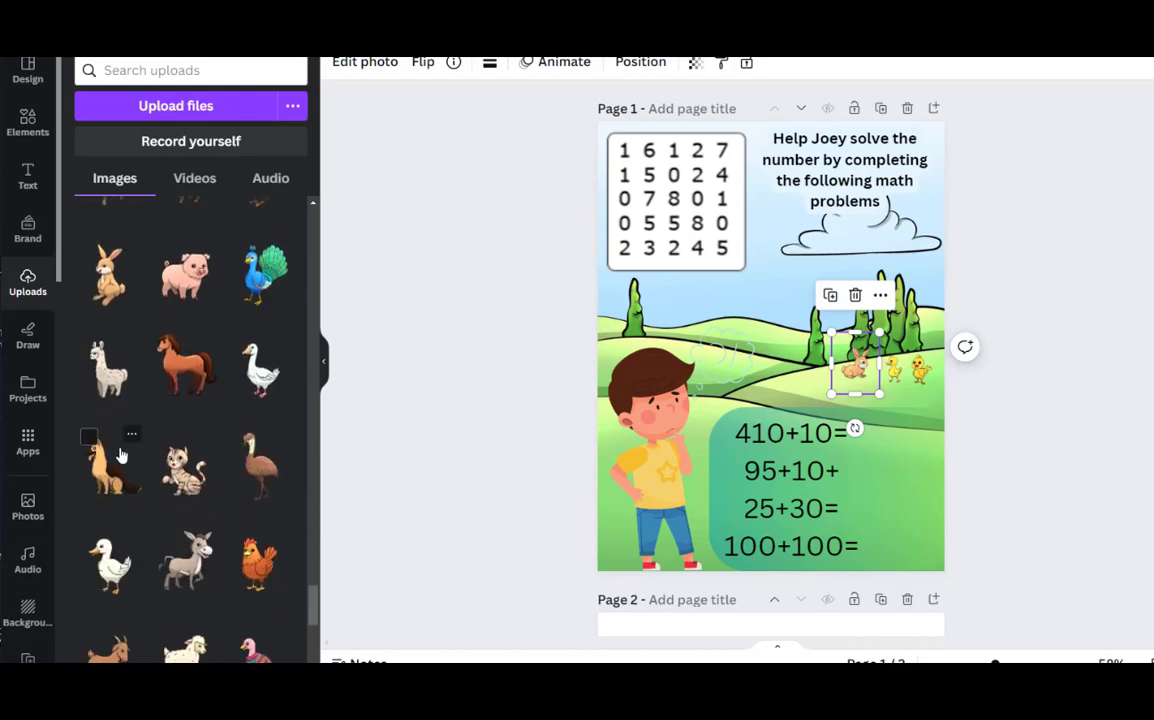
click(116, 458)
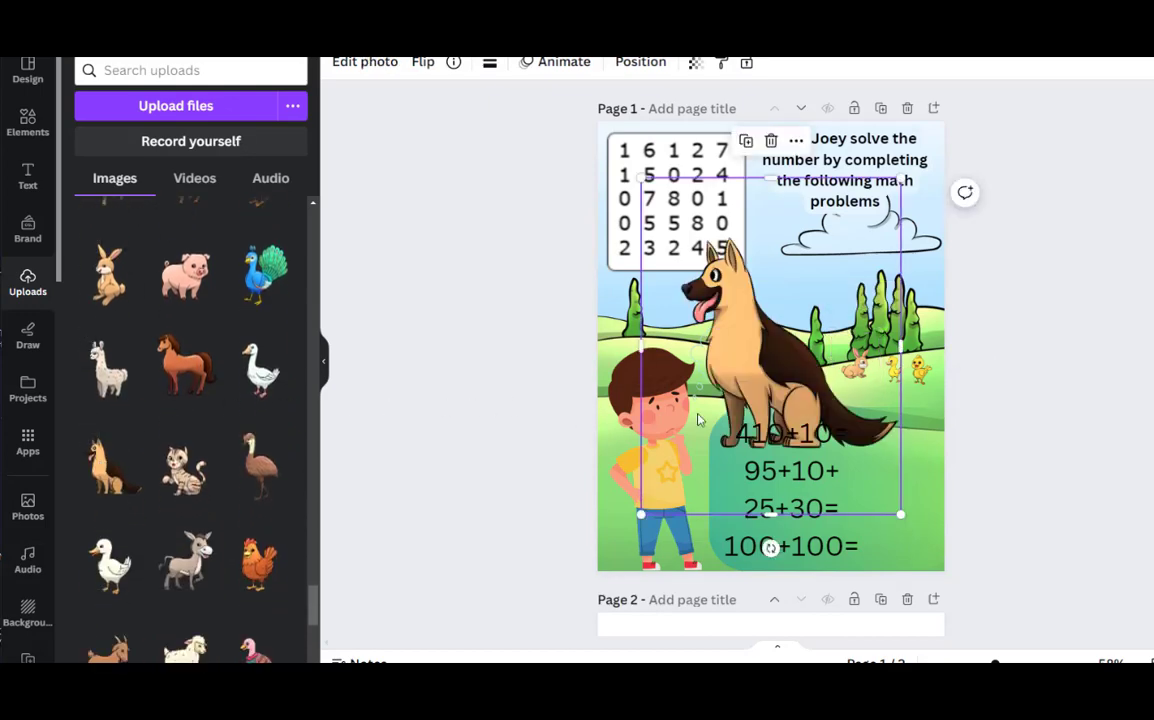
drag(645, 176, 784, 363)
drag(822, 430, 773, 340)
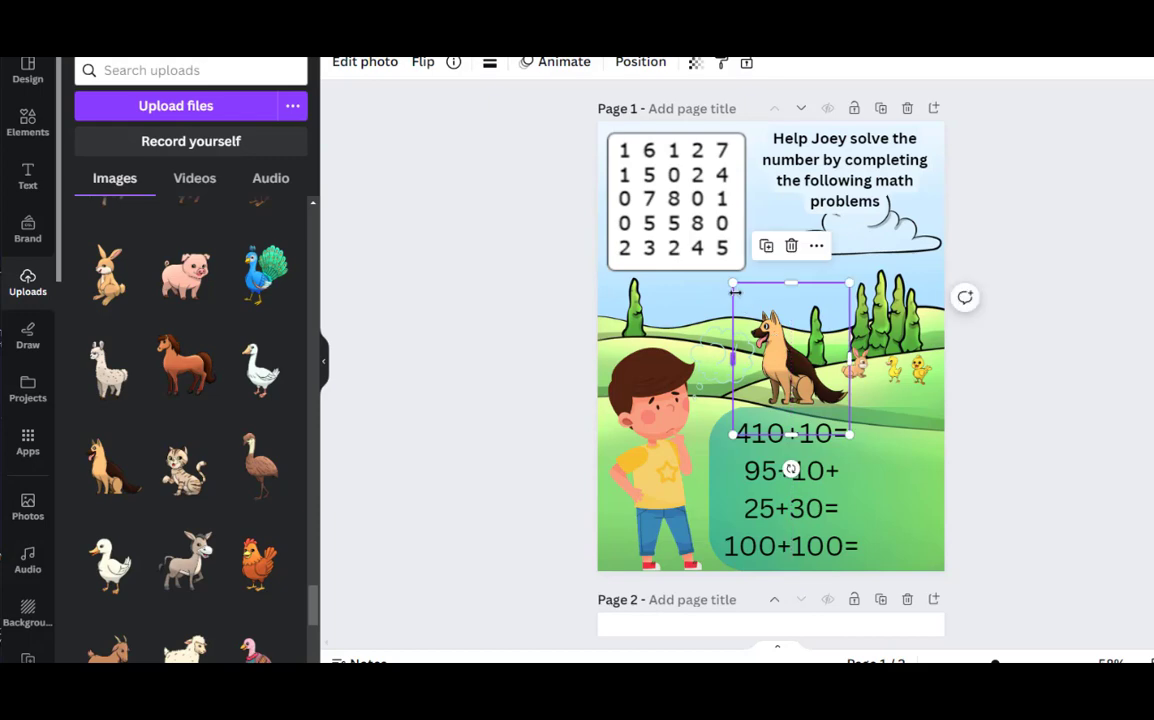
drag(732, 283, 772, 332)
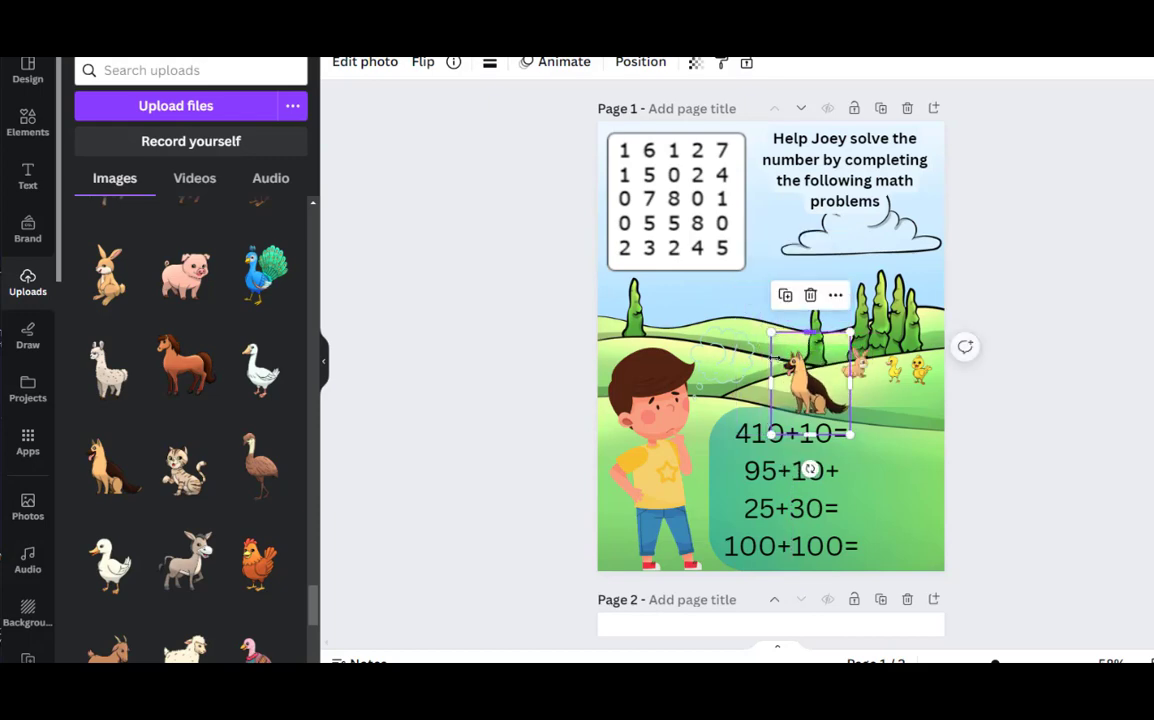
drag(815, 385, 815, 368)
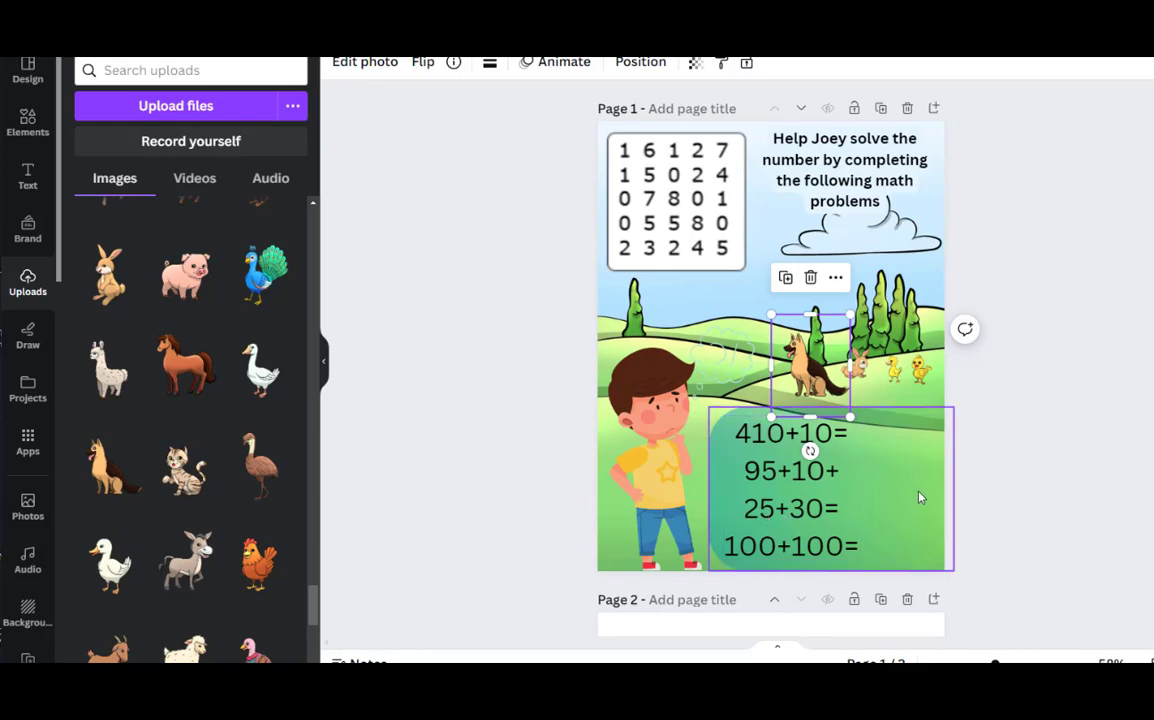
click(612, 322)
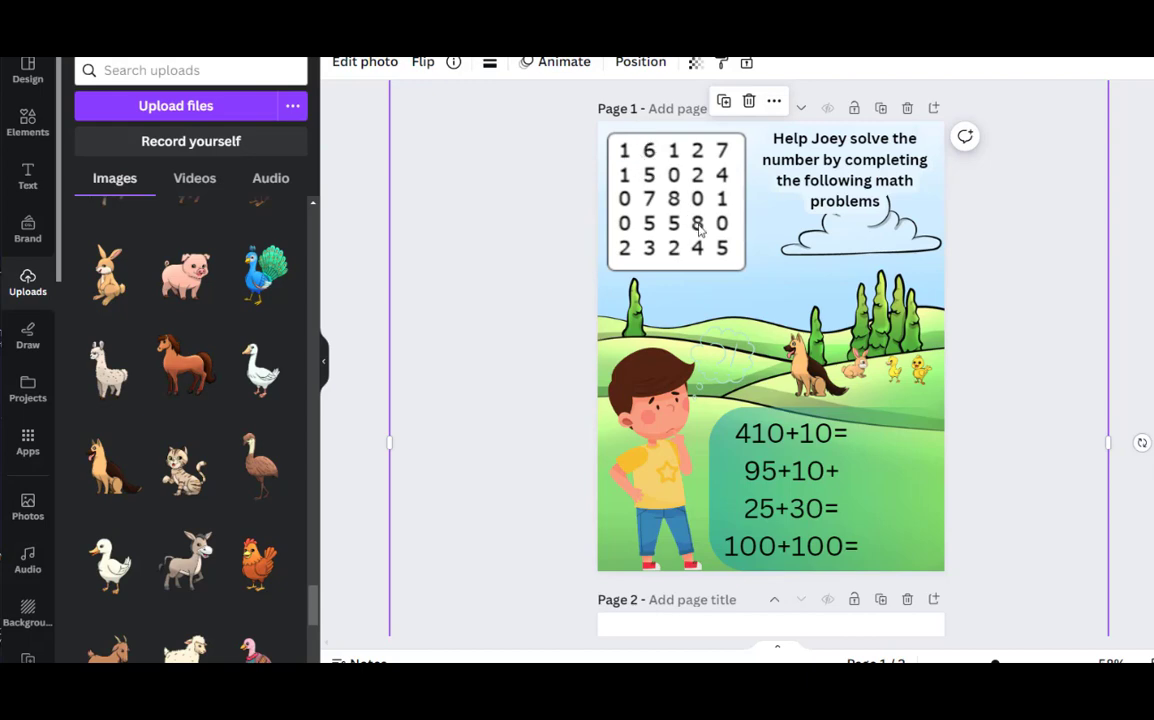
Switch to the Puzzle Publishers number search generator and set the puzzle width to 10
click(537, 305)
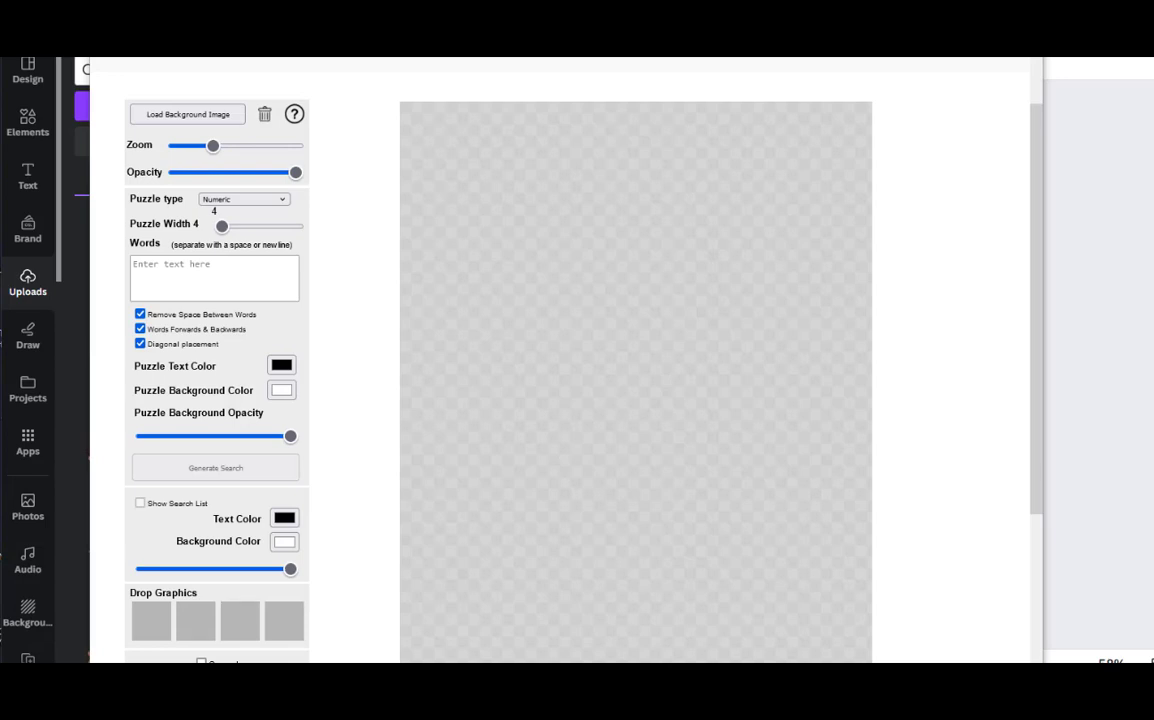
click(222, 227)
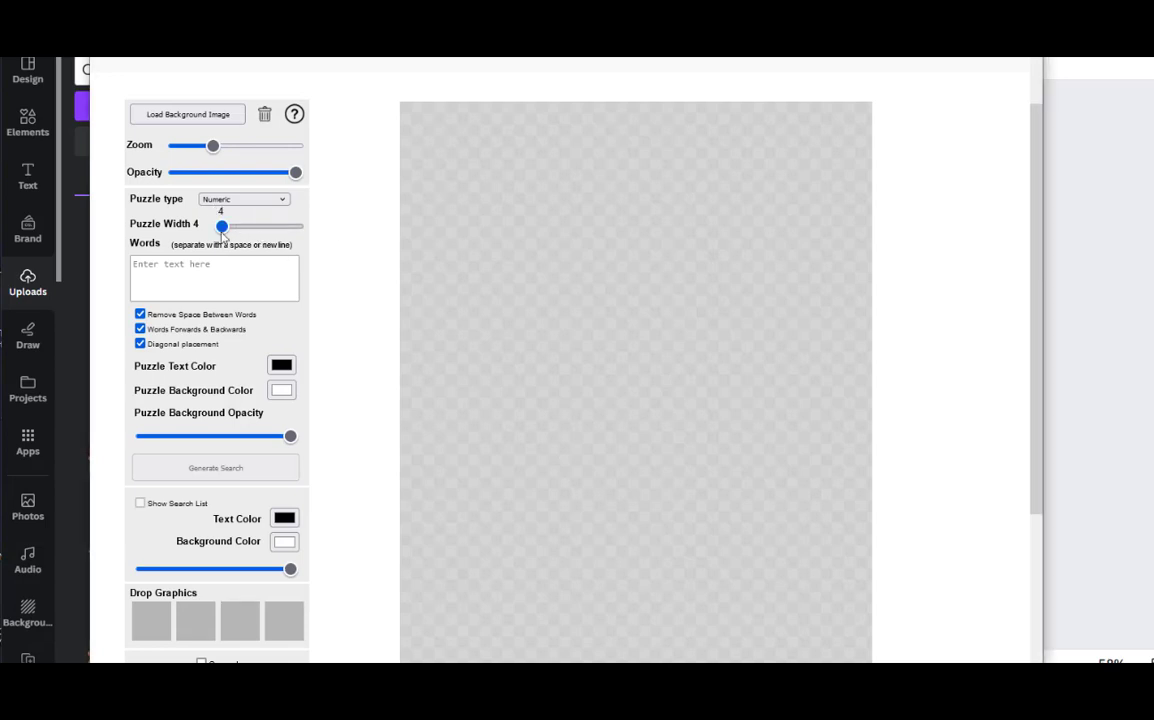
mouse_move(222, 231)
mouse_down()
mouse_move(254, 232)
mouse_move(244, 232)
mouse_up()
click(145, 270)
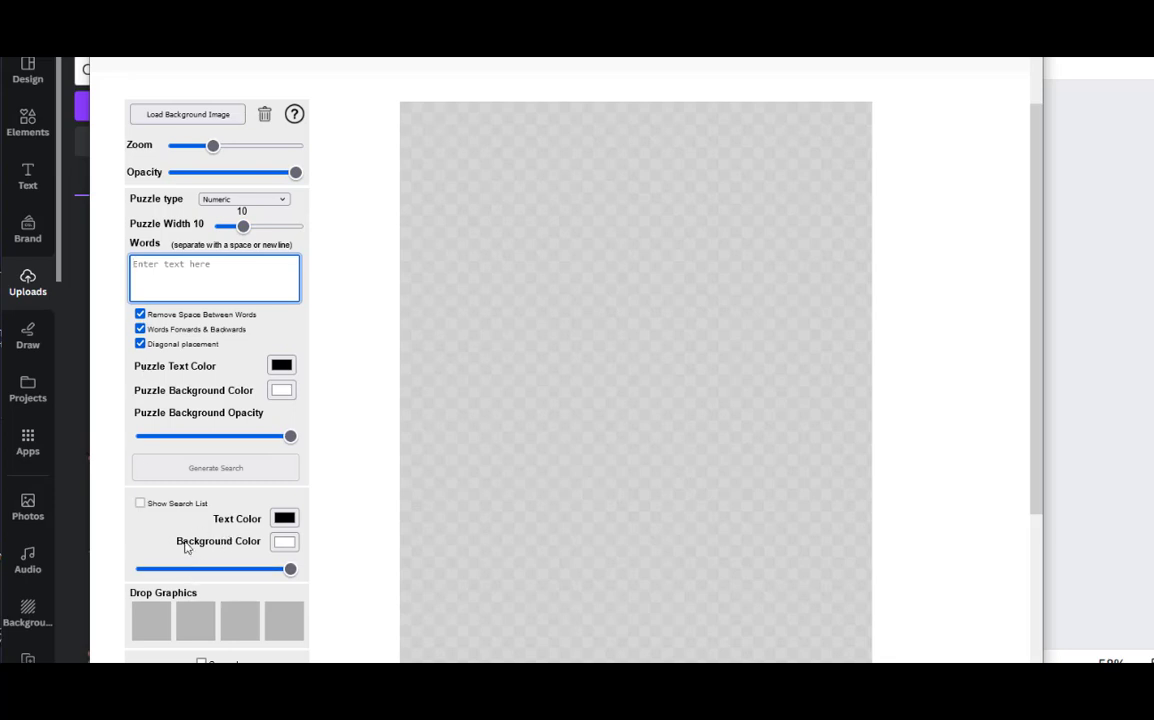
Enter 50000, 40000, 757 and 9812 on separate lines as the search entries and generate the number search
text(50000)
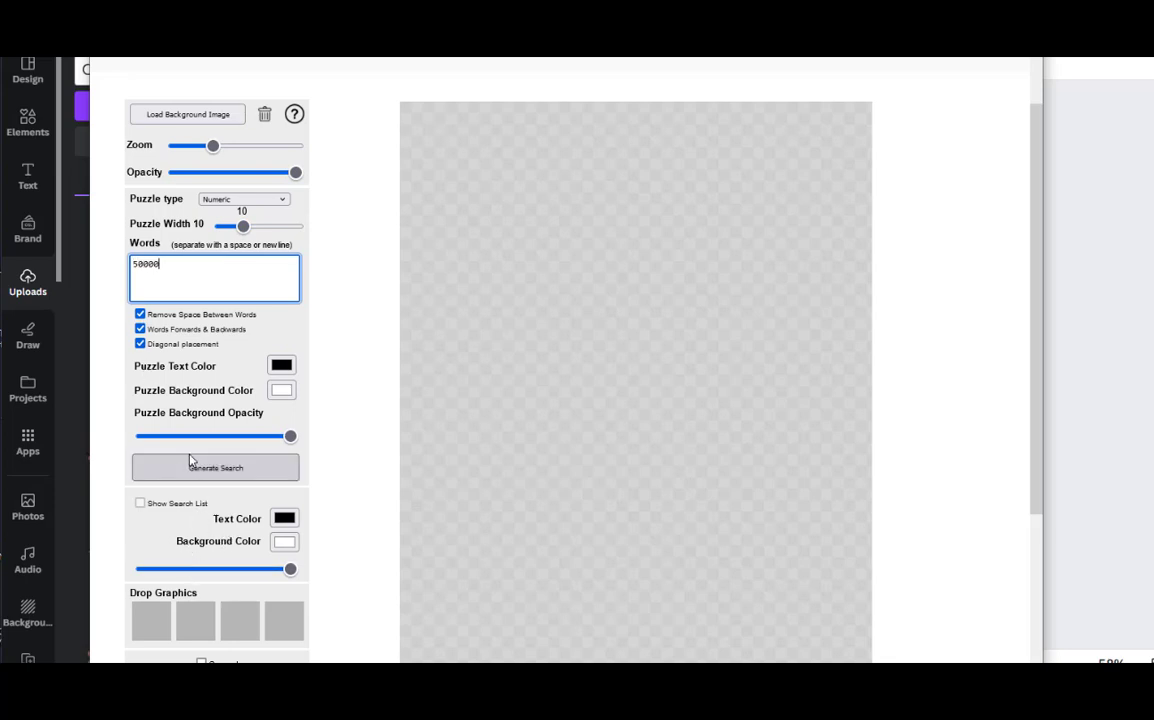
key(Return)
text(40000)
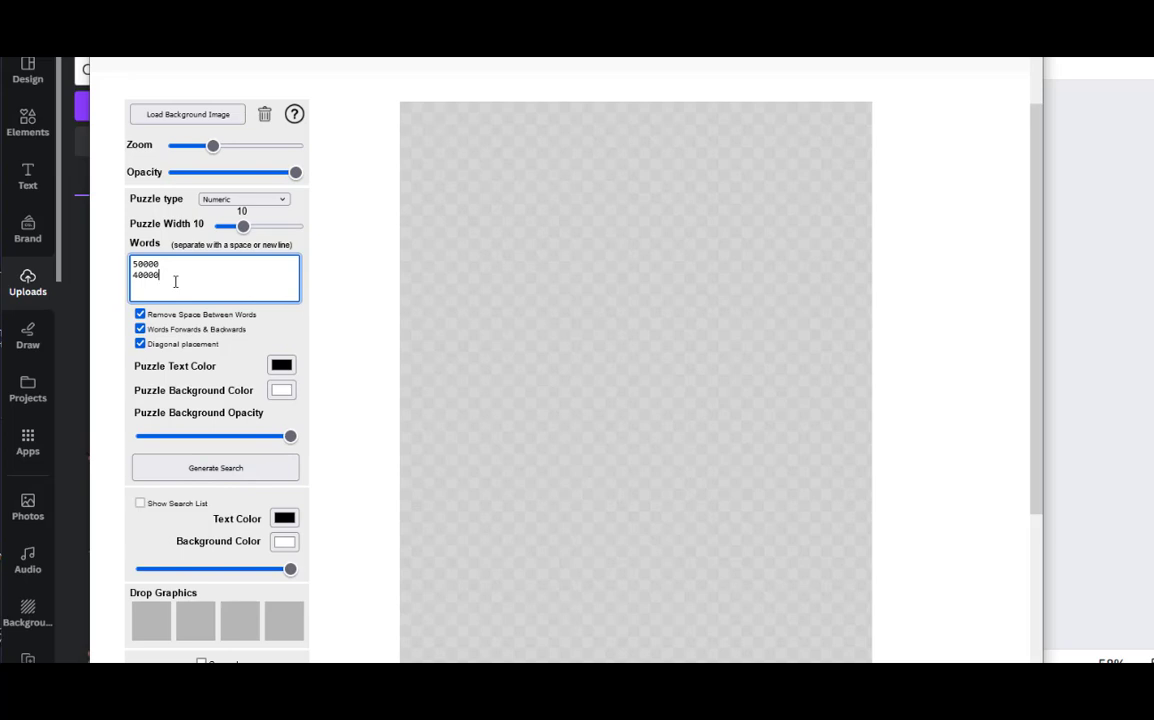
key(Return)
text(757)
key(Return)
text(981)
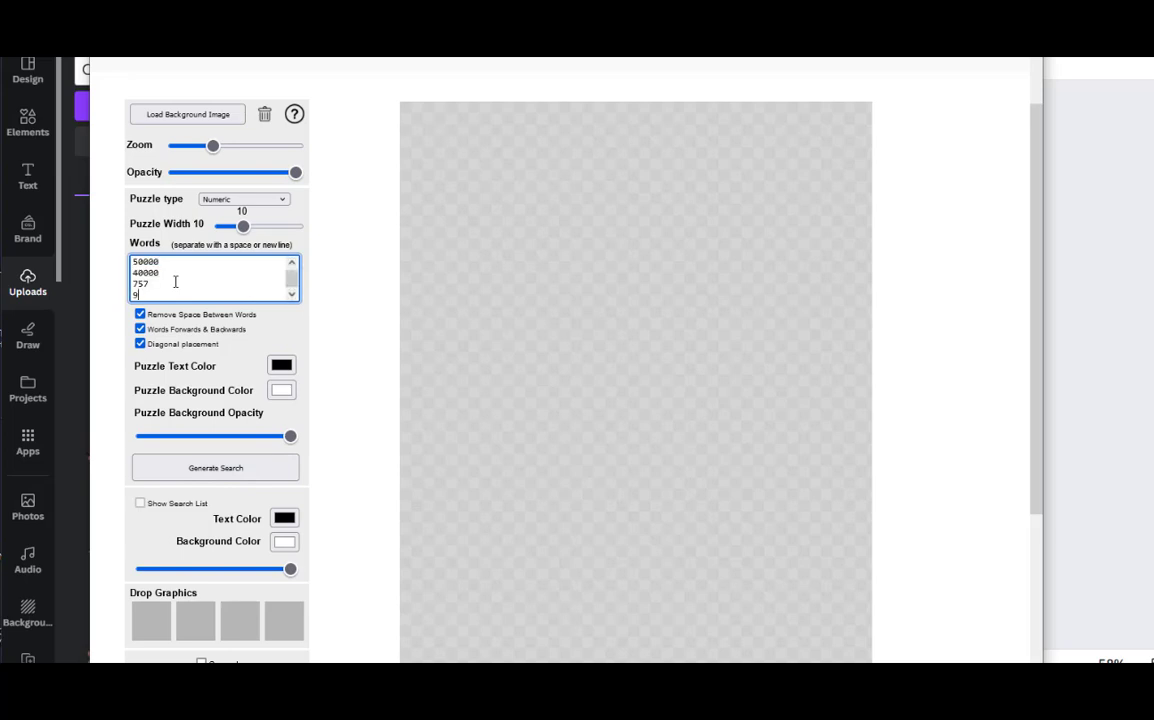
text(2)
click(207, 477)
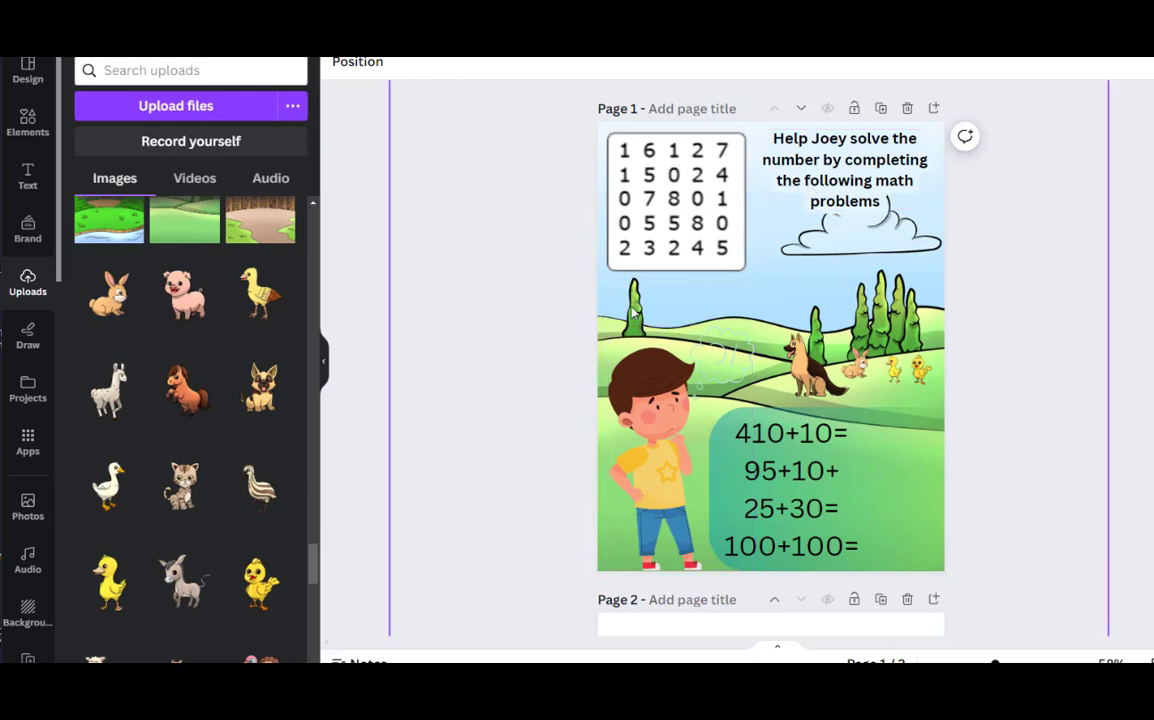
Duplicate page 1 and delete the plain number grid from the copy on page 2
click(881, 110)
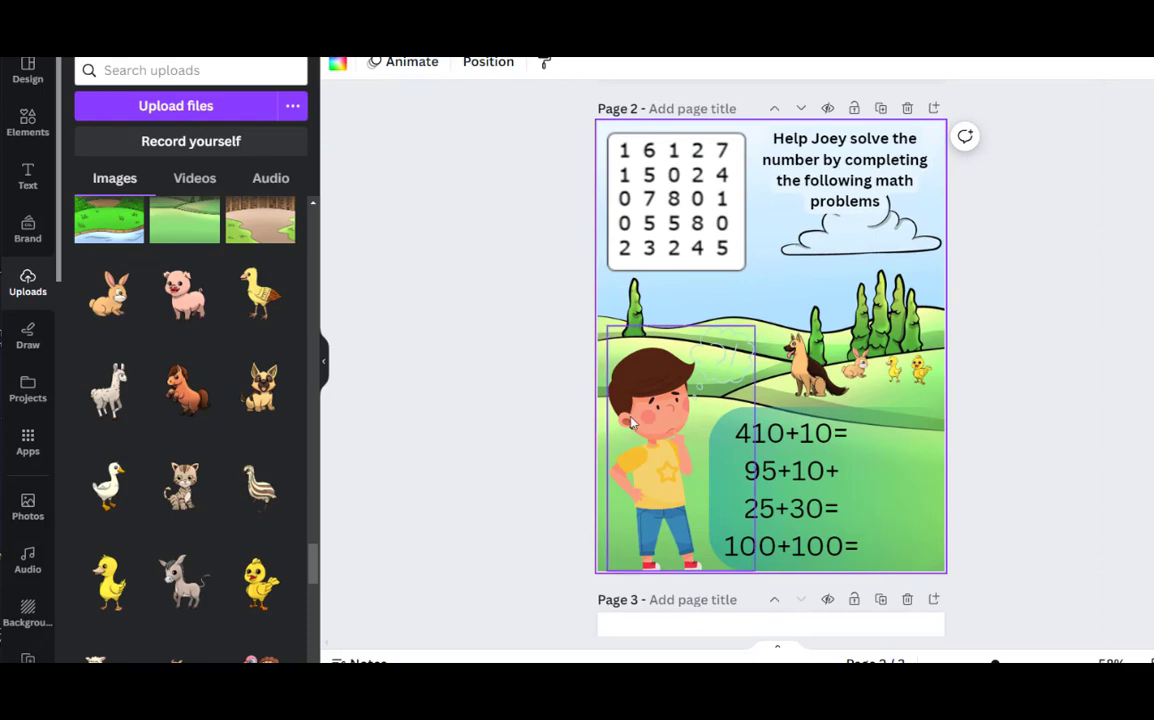
click(640, 232)
click(746, 101)
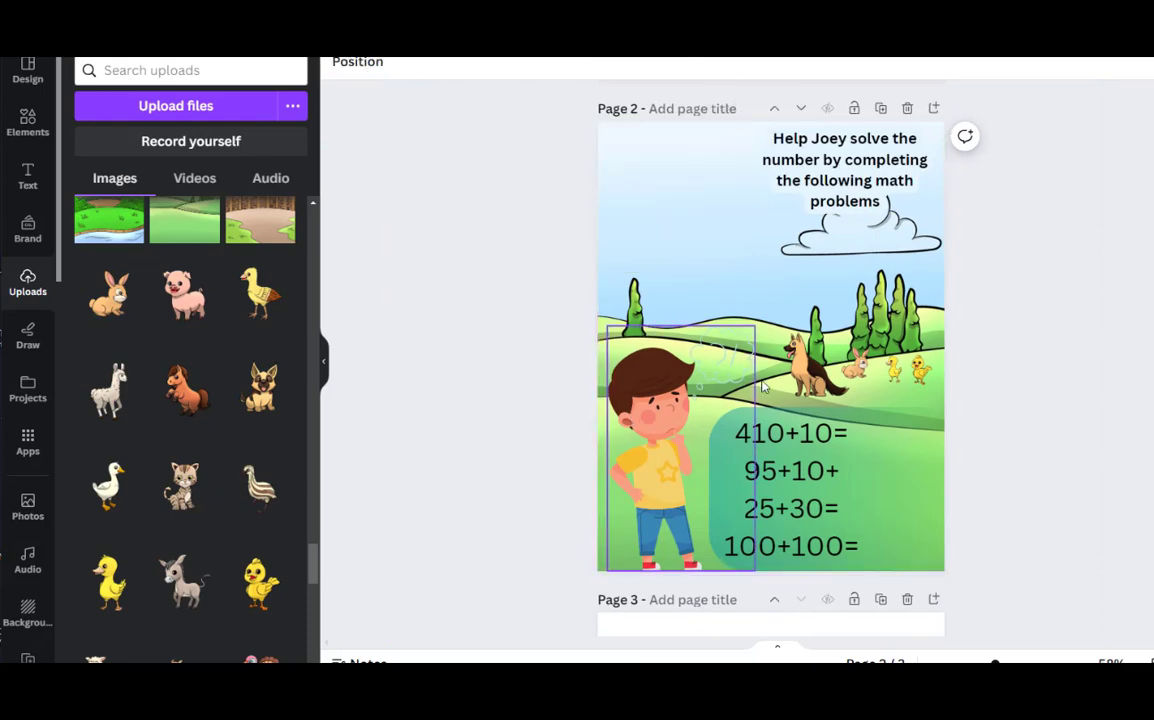
Move the red-circled solution grid from page 3 into the empty puzzle spot beside the heading on page 2
scroll(762, 387, down, 5)
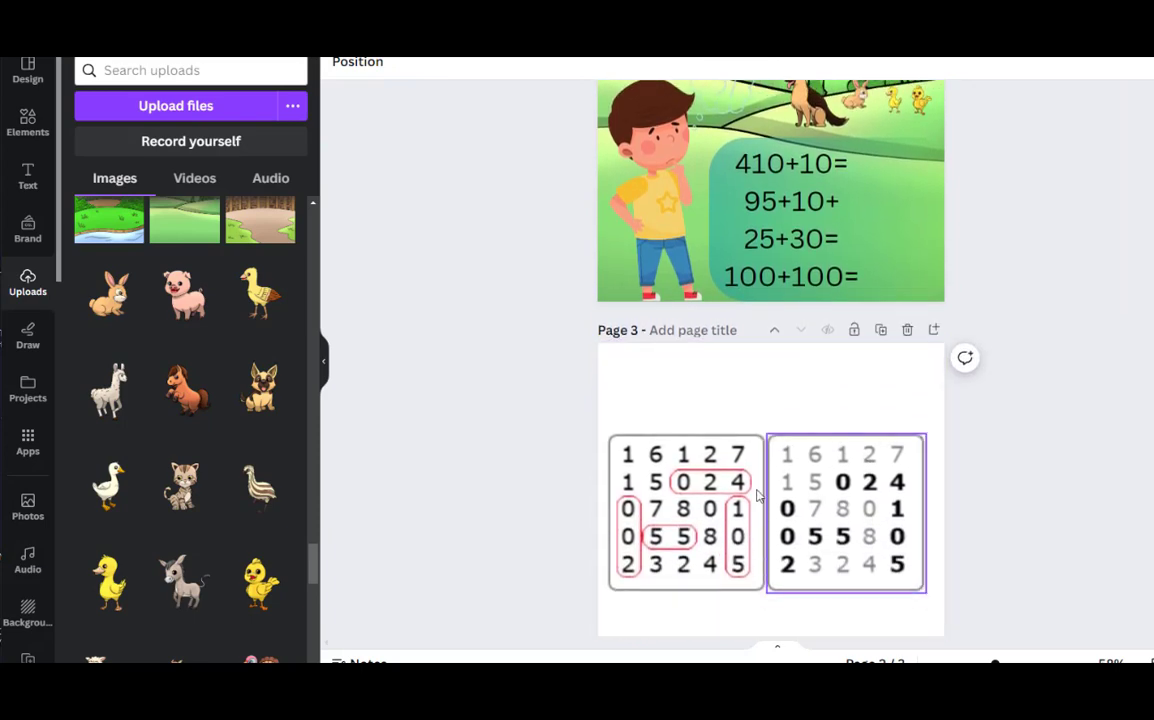
scroll(757, 494, down, 1)
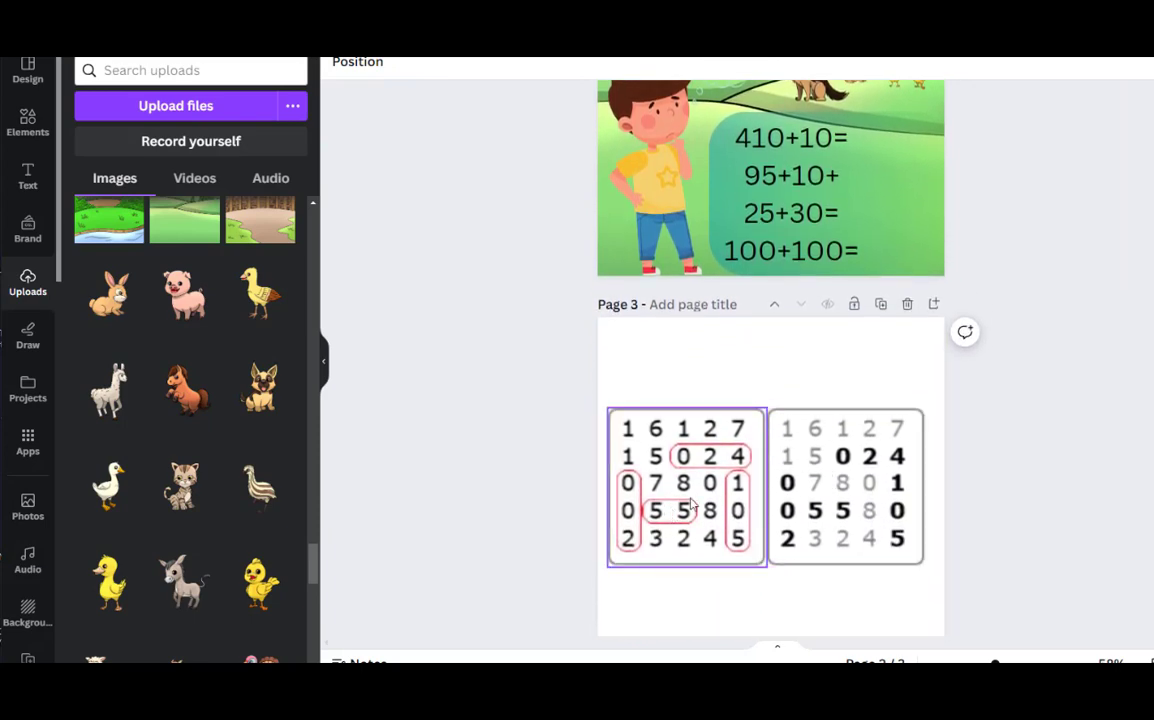
drag(691, 505, 735, 233)
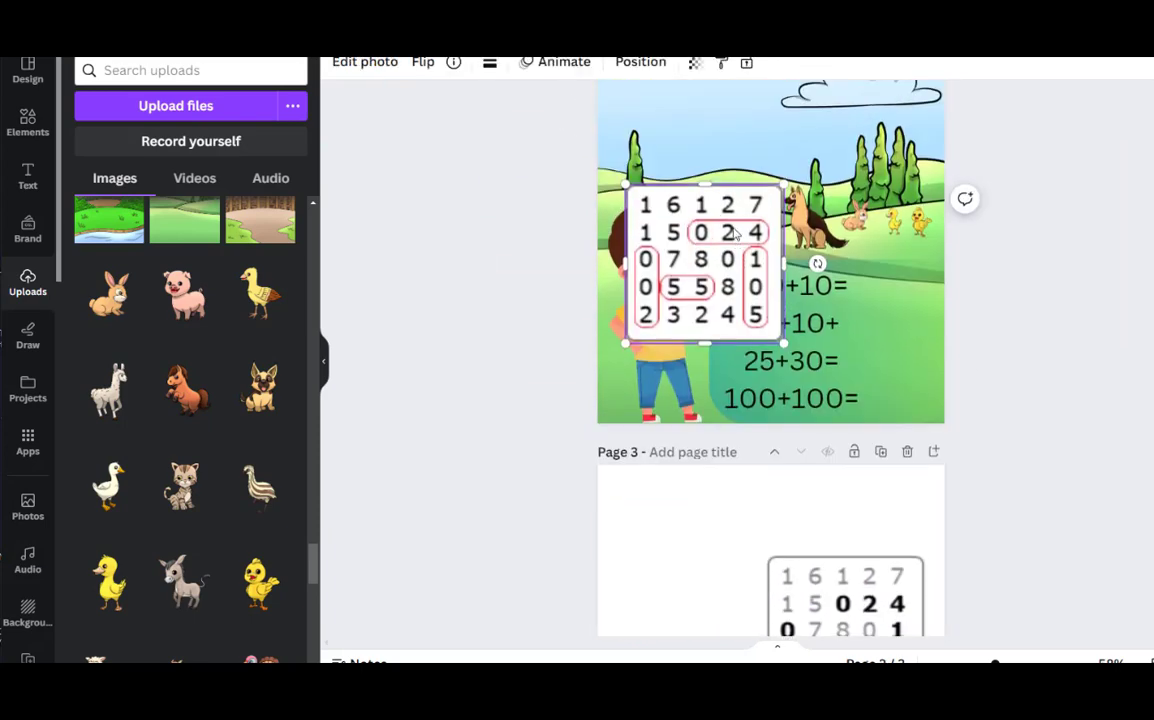
scroll(735, 233, up, 1)
drag(732, 284, 722, 119)
scroll(718, 180, up, 2)
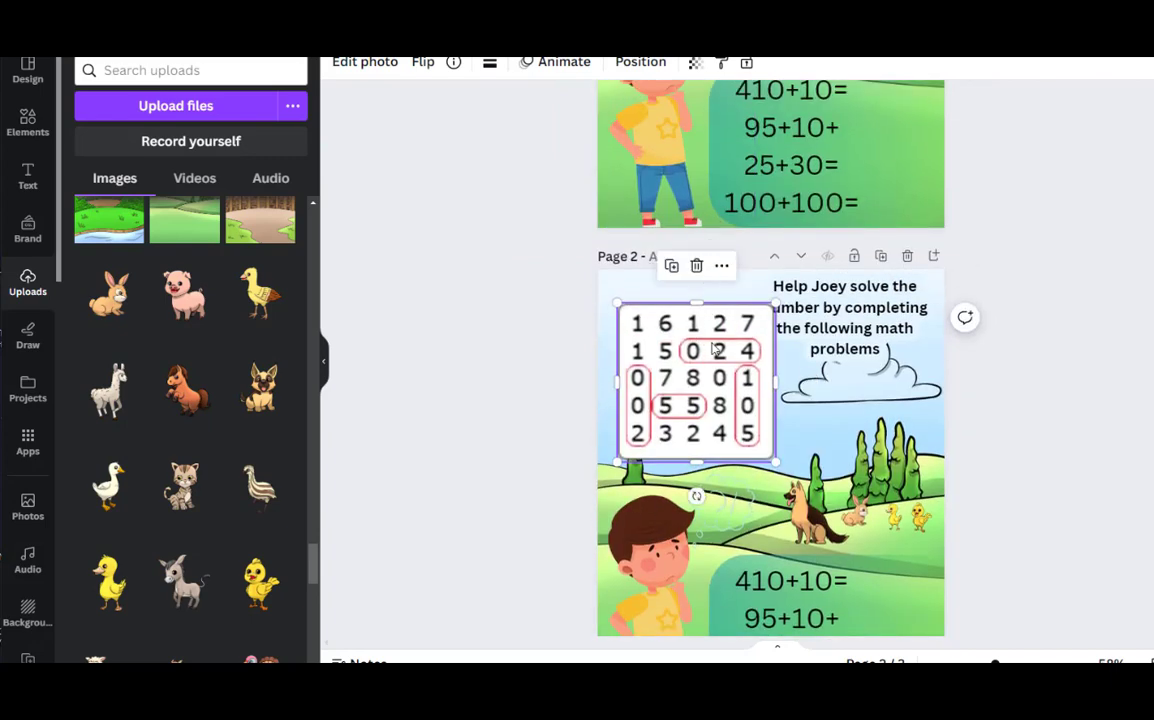
drag(714, 330, 700, 306)
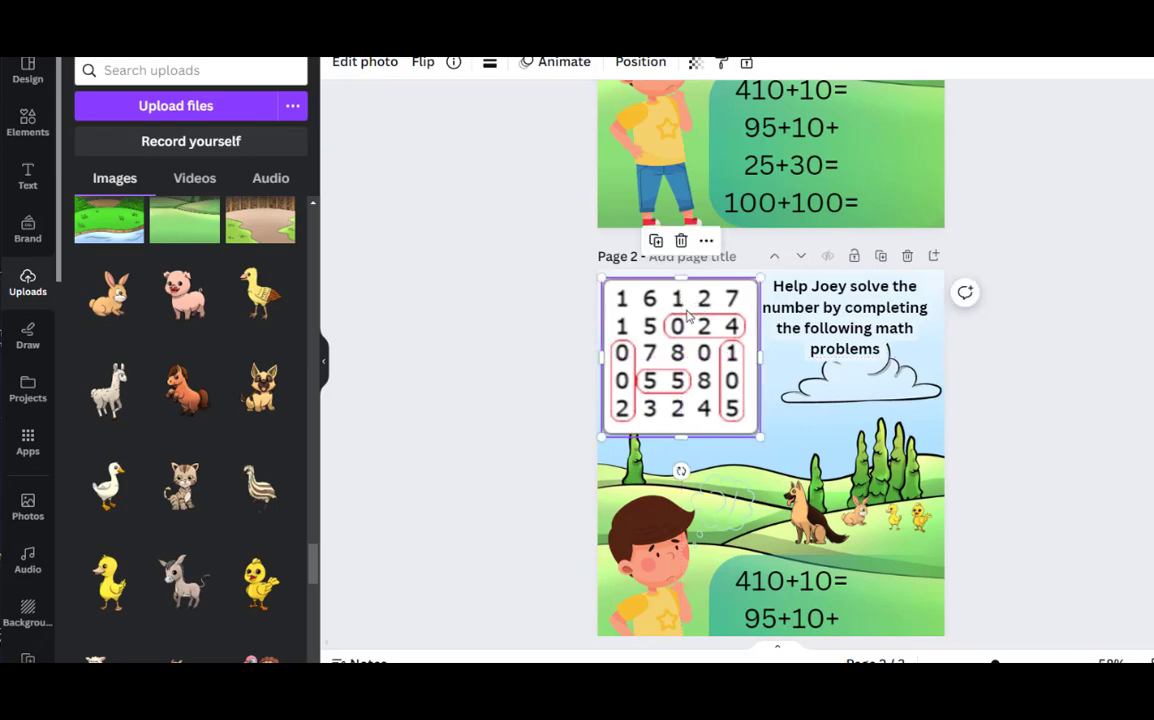
Duplicate the red-circled solution grid on page 2 and move the copy back to page 3
click(659, 245)
drag(688, 337, 712, 560)
scroll(714, 545, down, 1)
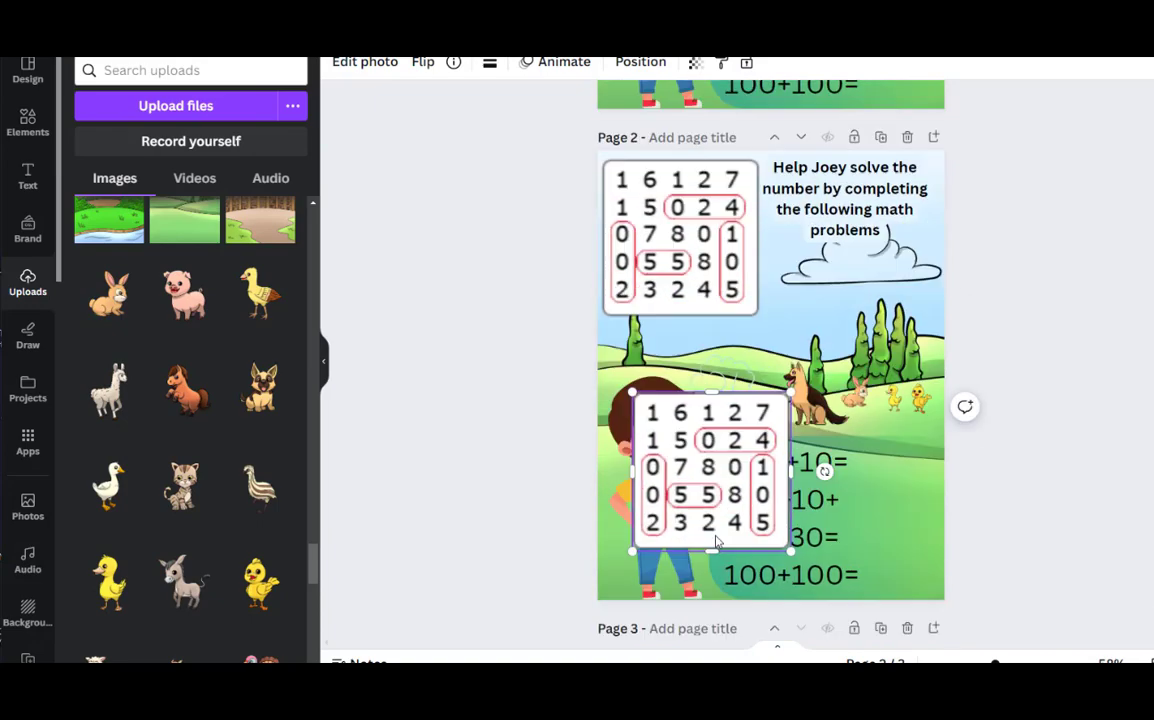
scroll(716, 541, down, 1)
drag(707, 399, 711, 621)
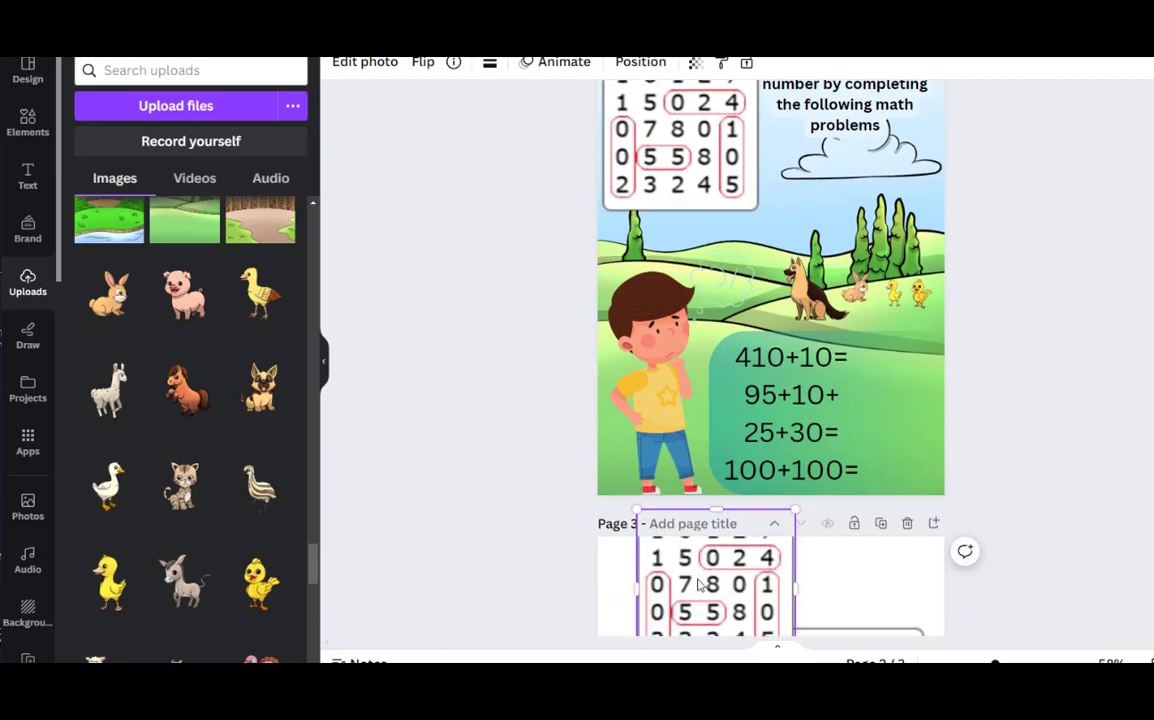
Stack the two solution grids centred on page 3, with the red-circled one above the greyed-out one
scroll(702, 585, down, 2)
drag(853, 490, 783, 610)
scroll(764, 601, down, 2)
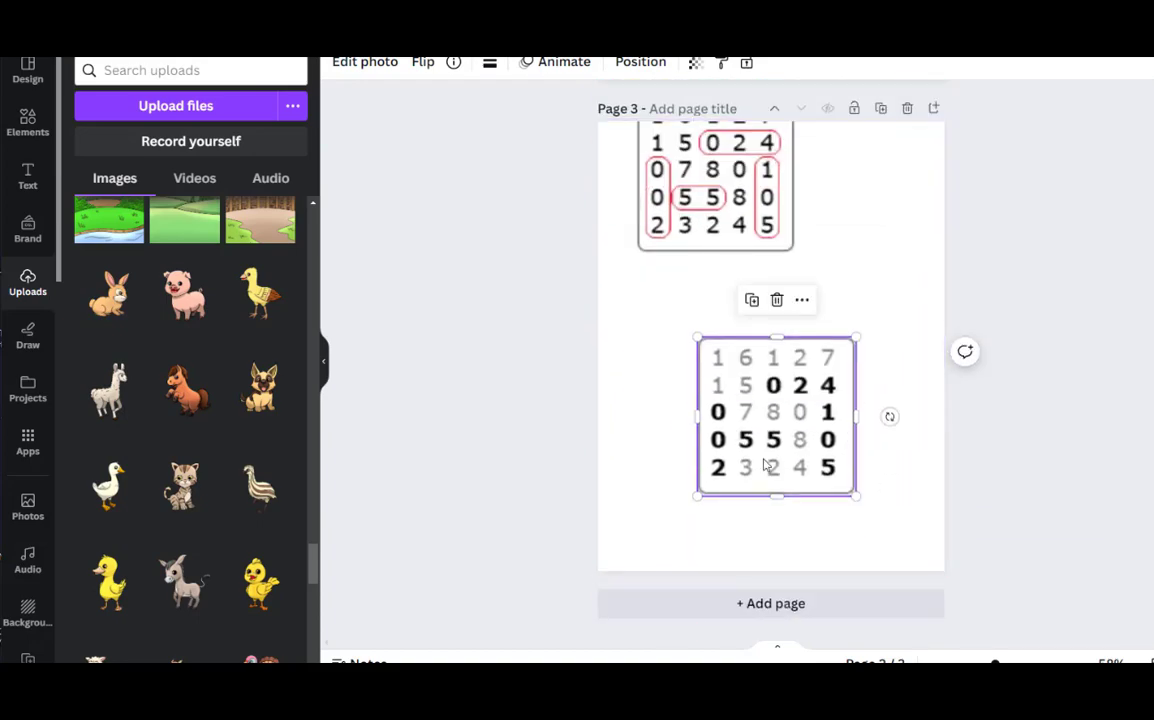
drag(765, 465, 750, 515)
drag(700, 224, 752, 306)
drag(739, 448, 739, 427)
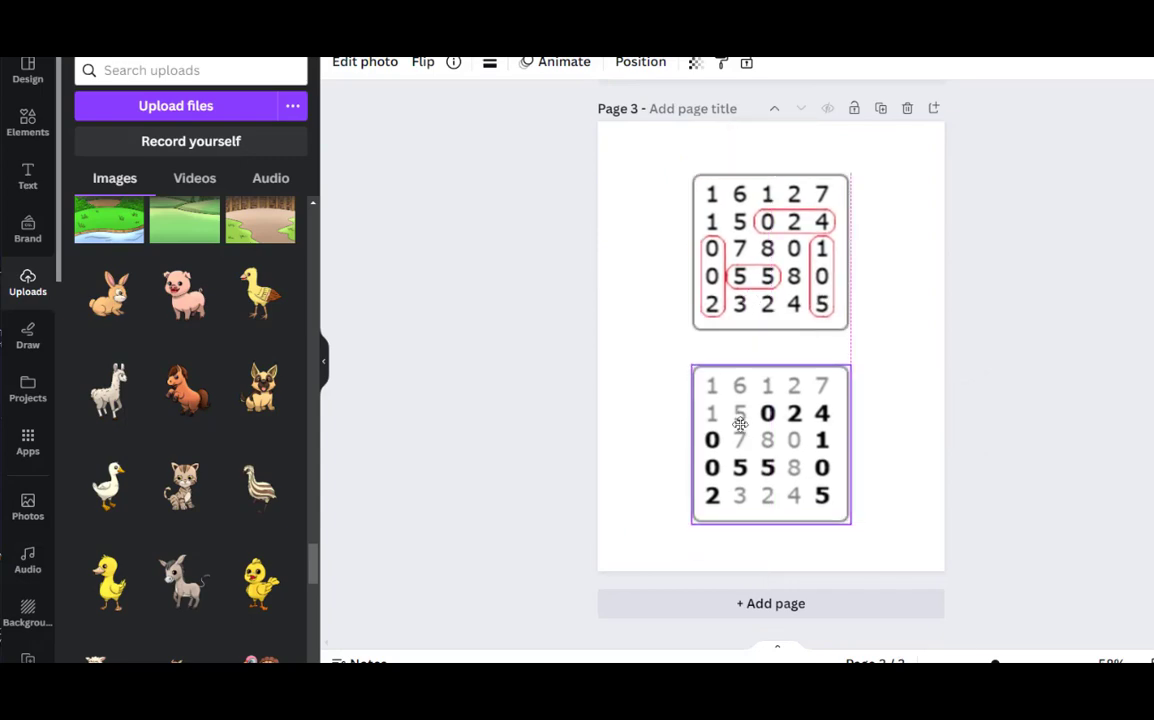
click(740, 296)
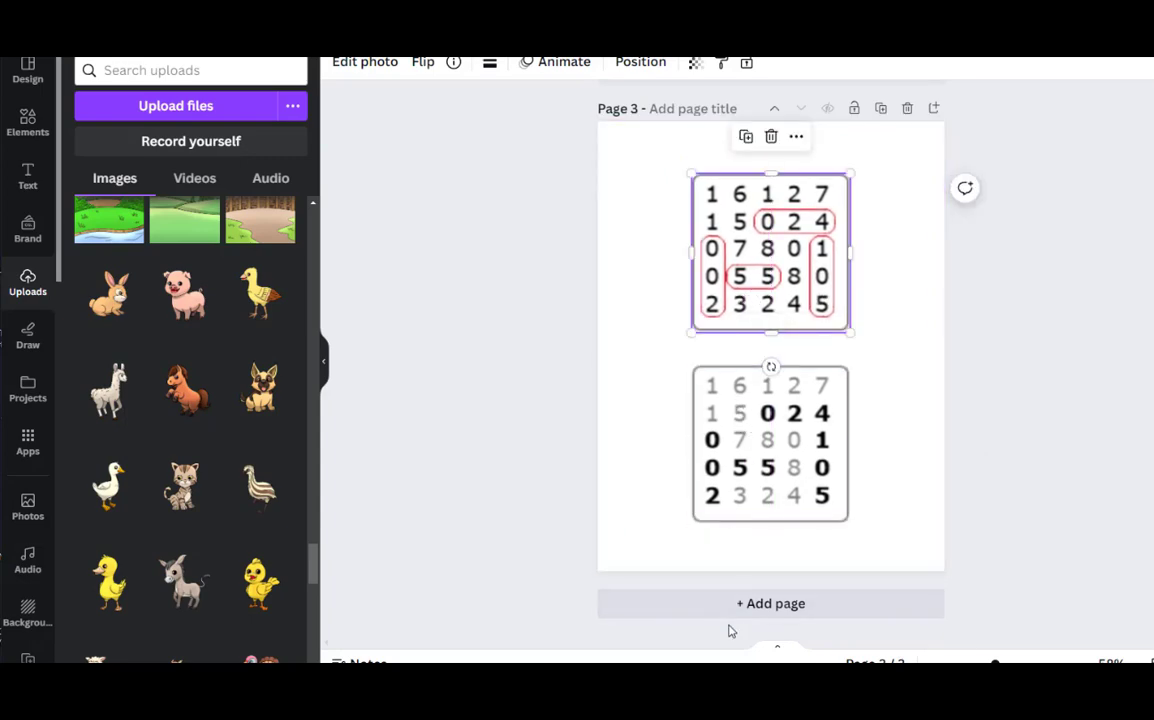
Review the solution pages and the decorated puzzle page, going from page 3 back to page 1
scroll(878, 352, up, 3)
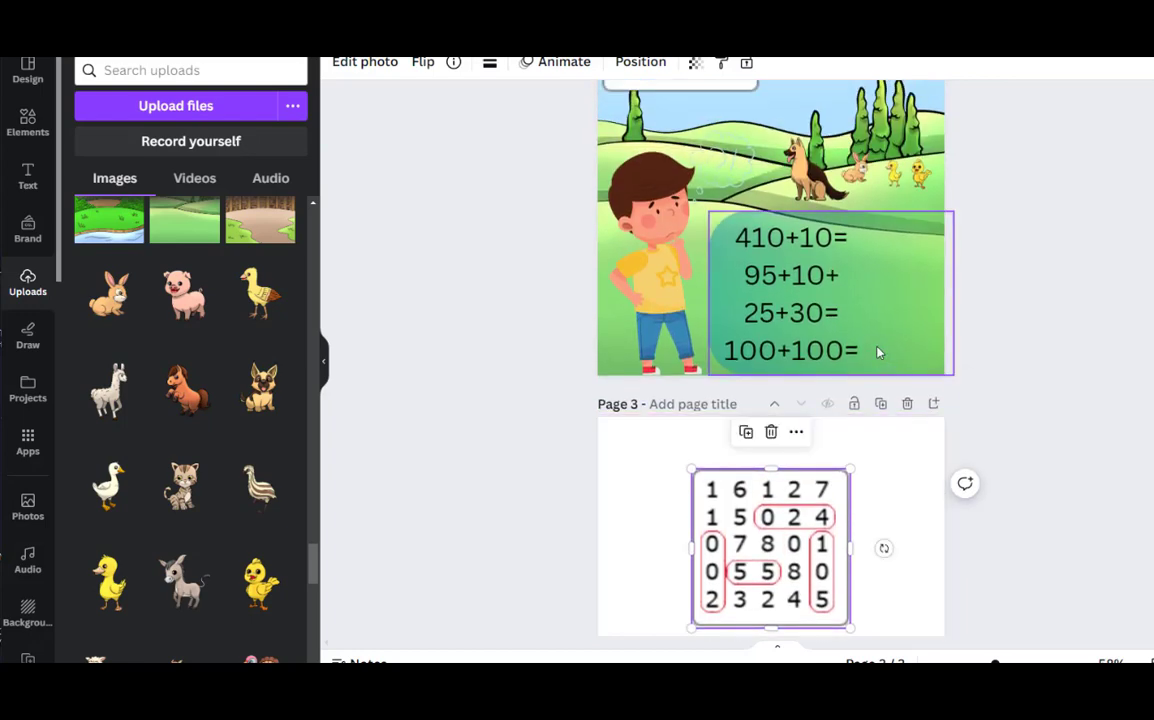
scroll(878, 352, up, 2)
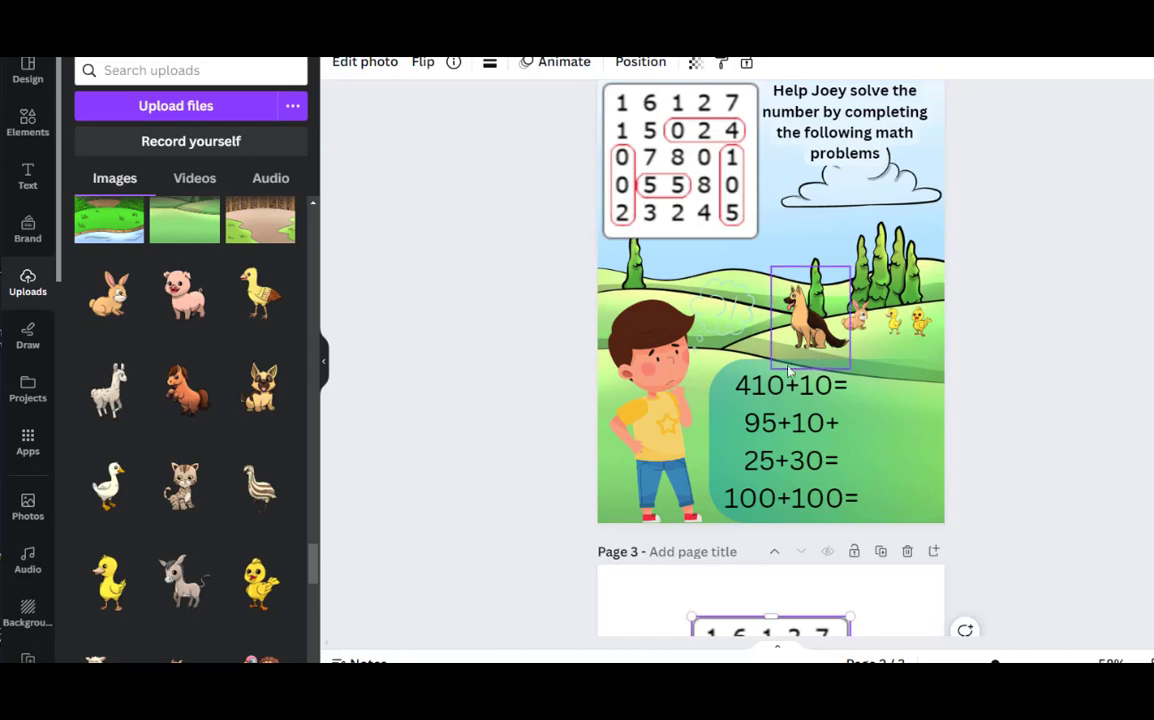
scroll(789, 371, up, 2)
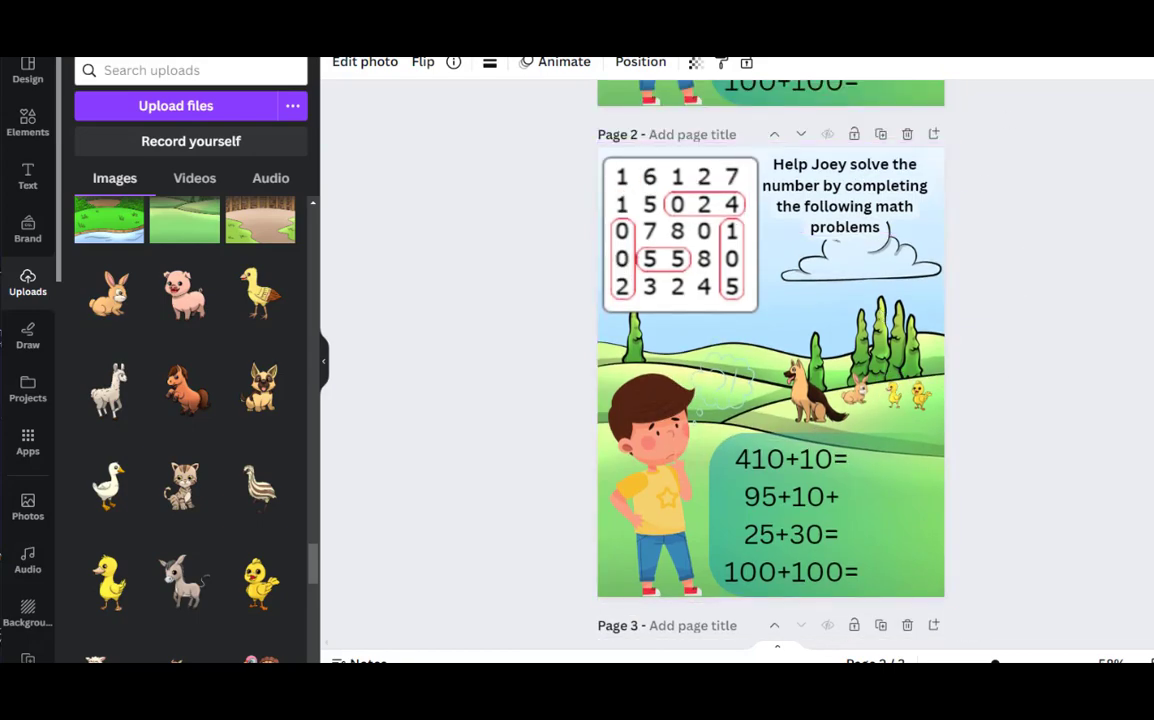
scroll(770, 360, up, 5)
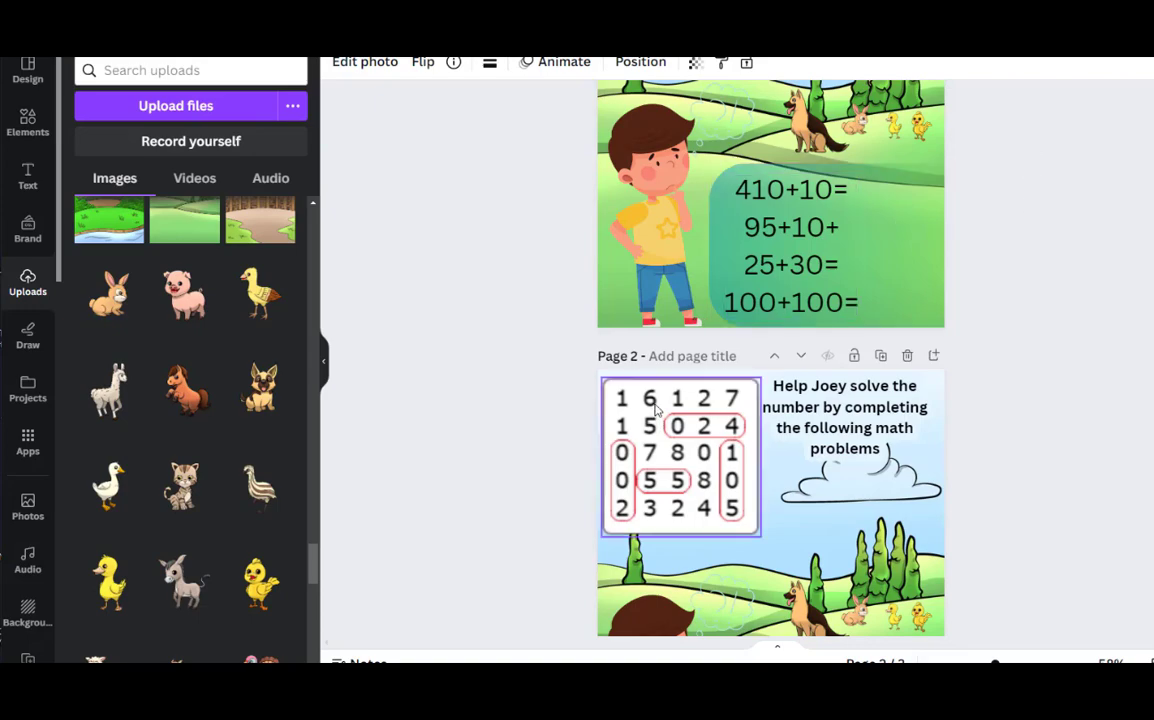
scroll(565, 370, up, 5)
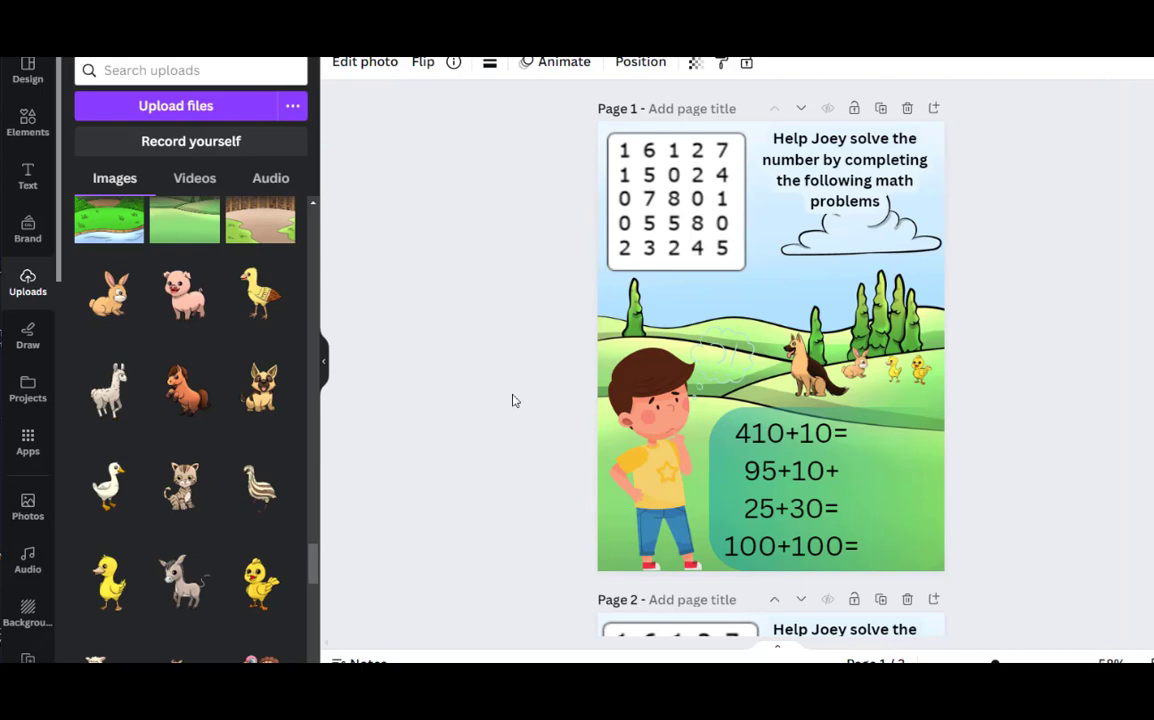
drag(627, 405, 627, 404)
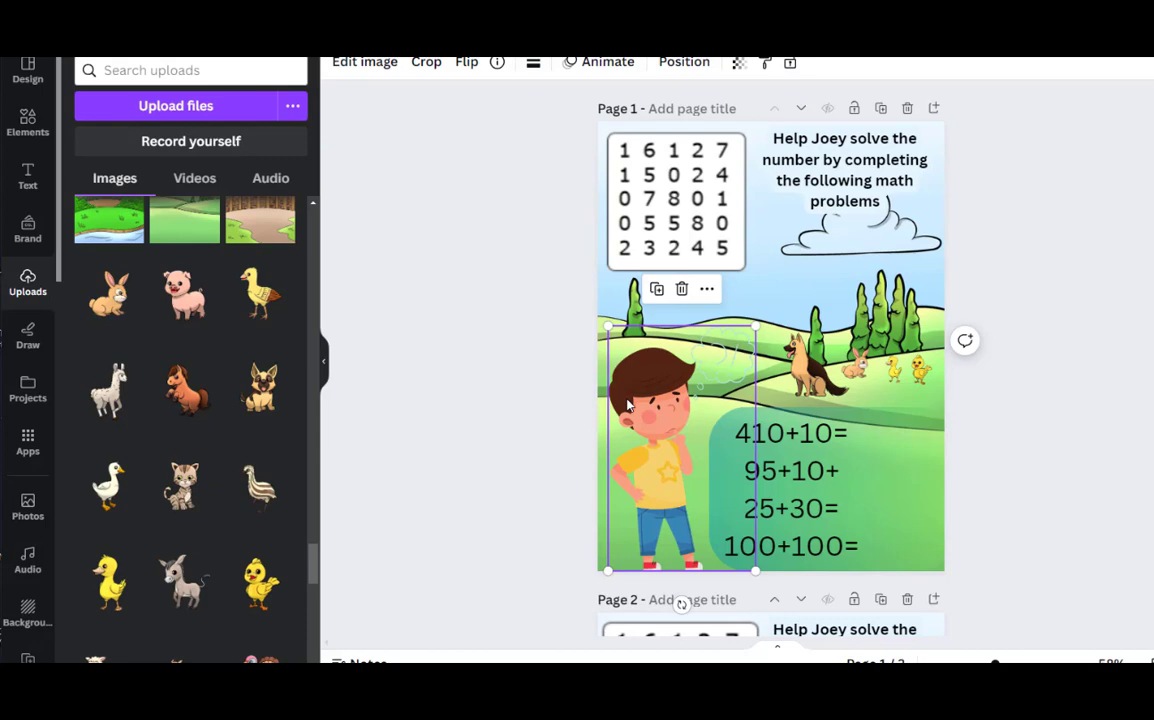
click(400, 356)
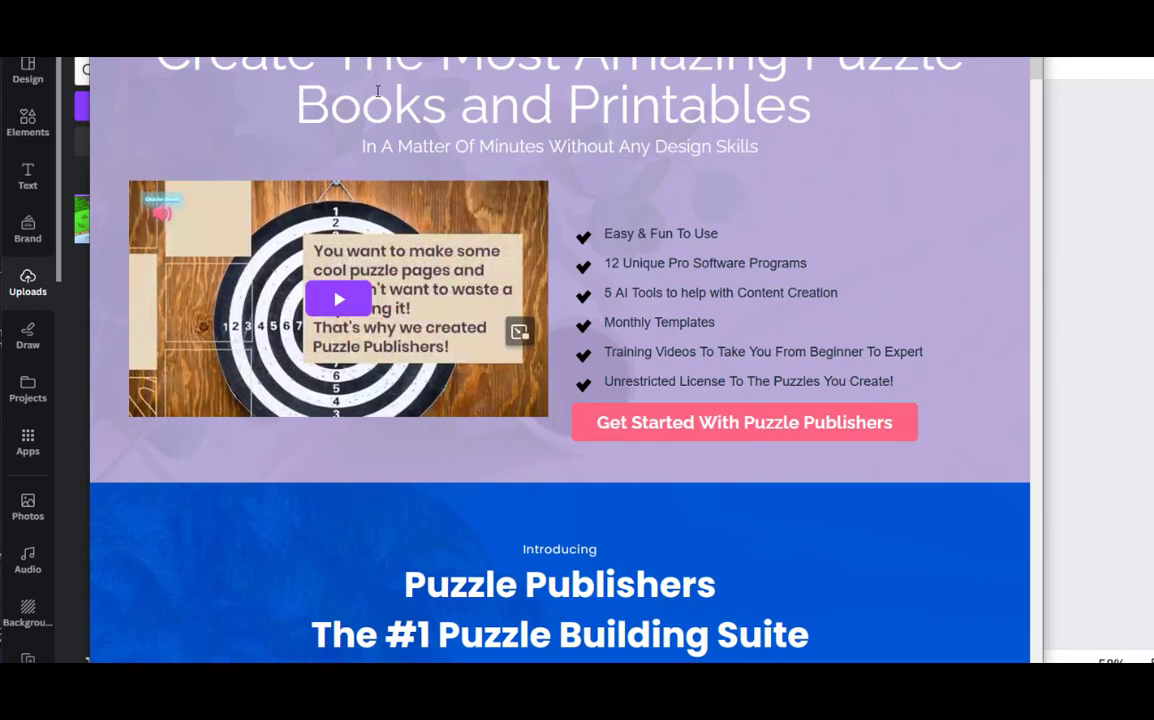
Switch to the Puzzle Publishers sales page and look through its introduction and the descriptions of the included software programs
scroll(443, 342, down, 4)
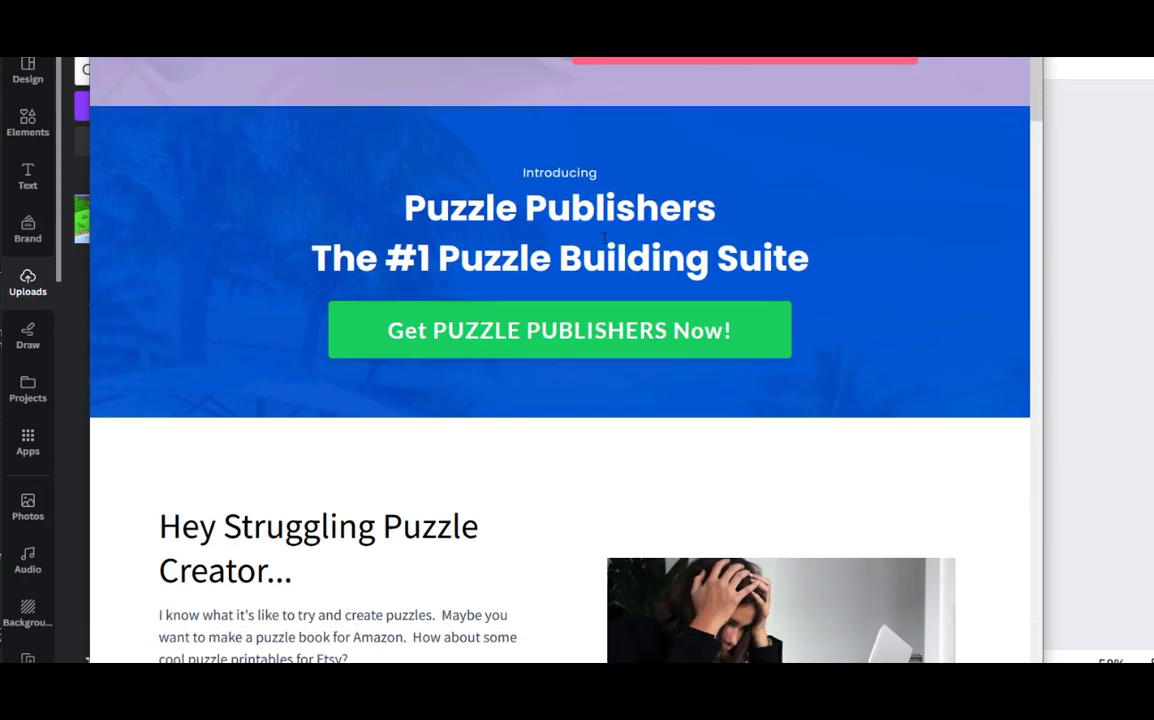
scroll(437, 340, down, 4)
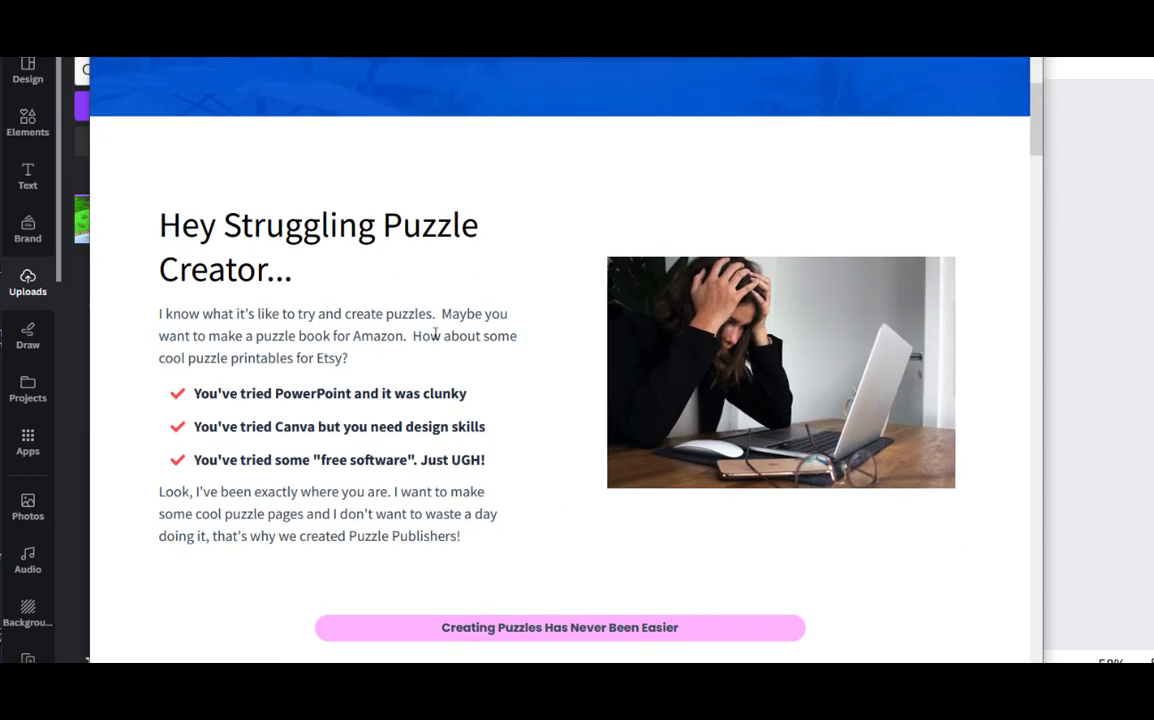
scroll(436, 333, down, 4)
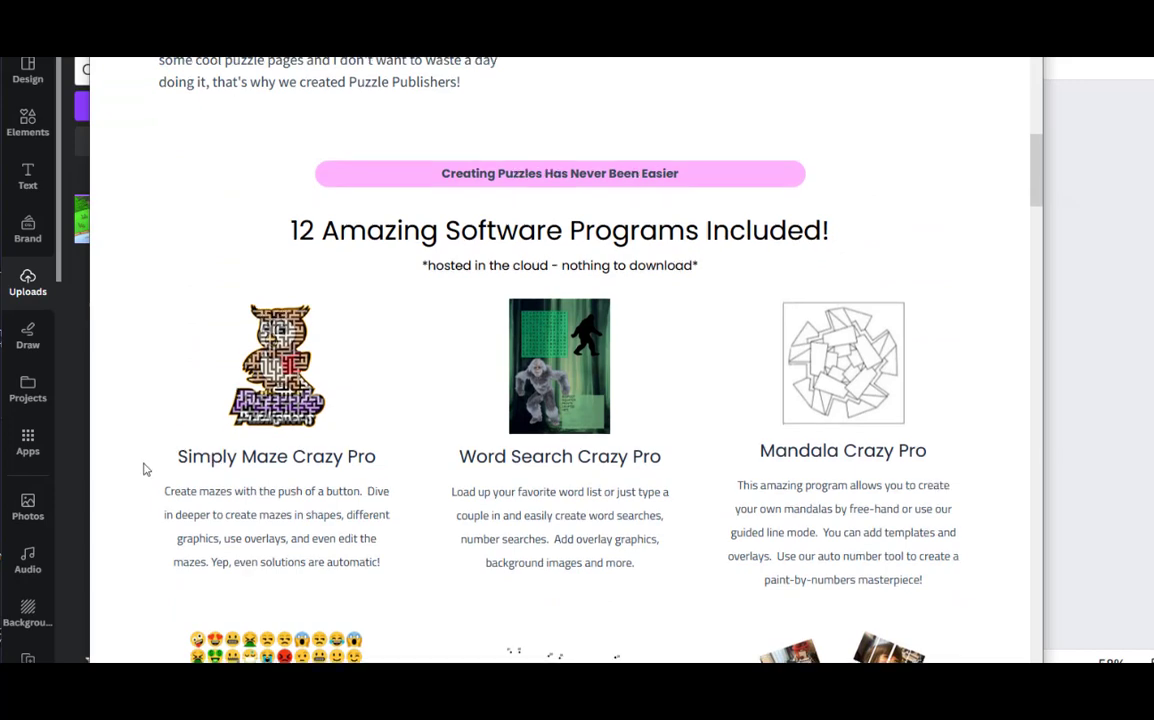
scroll(144, 469, down, 2)
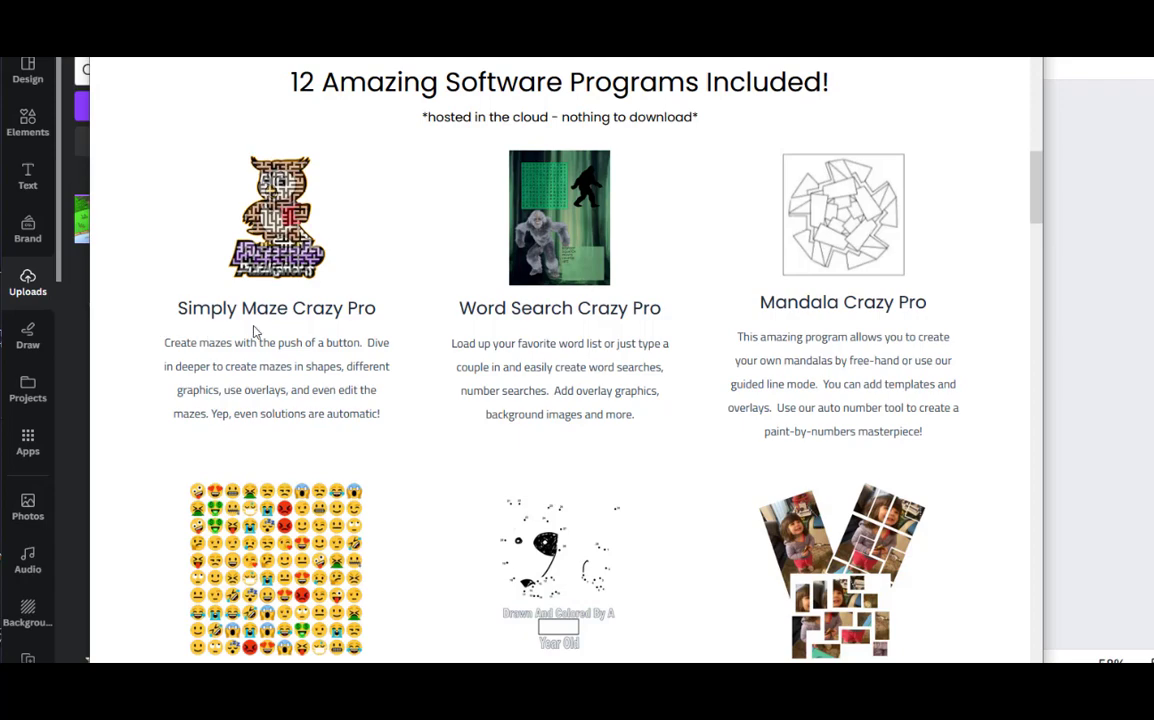
scroll(340, 333, down, 1)
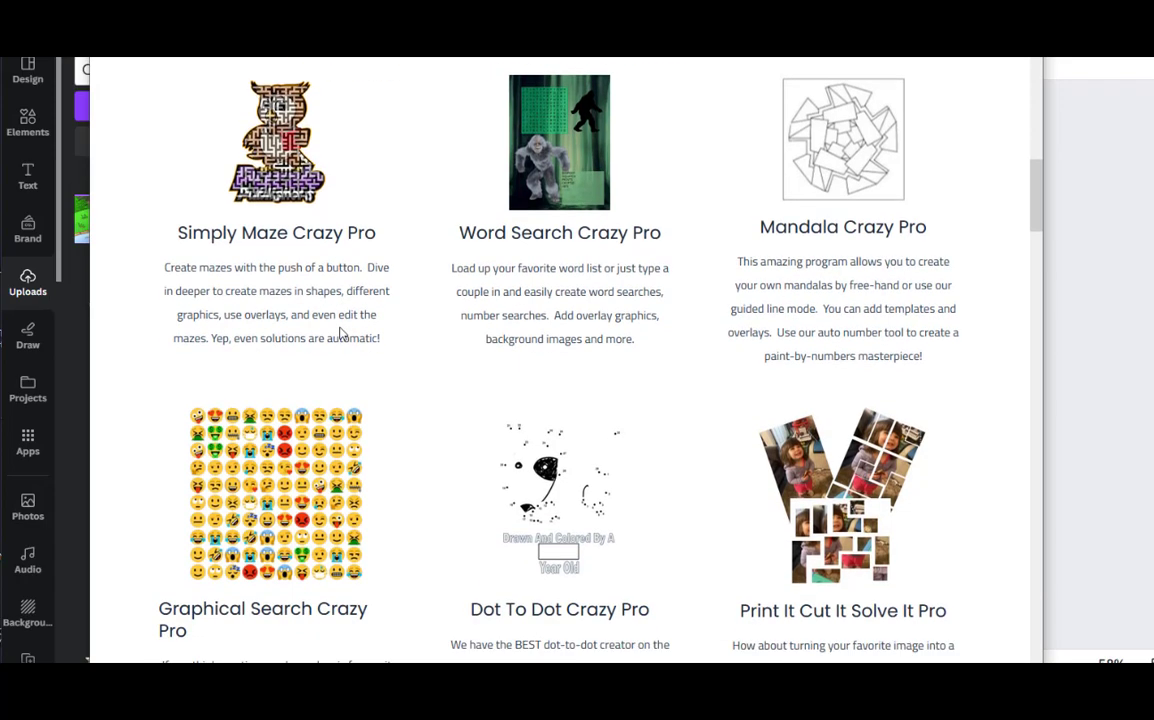
scroll(340, 333, down, 1)
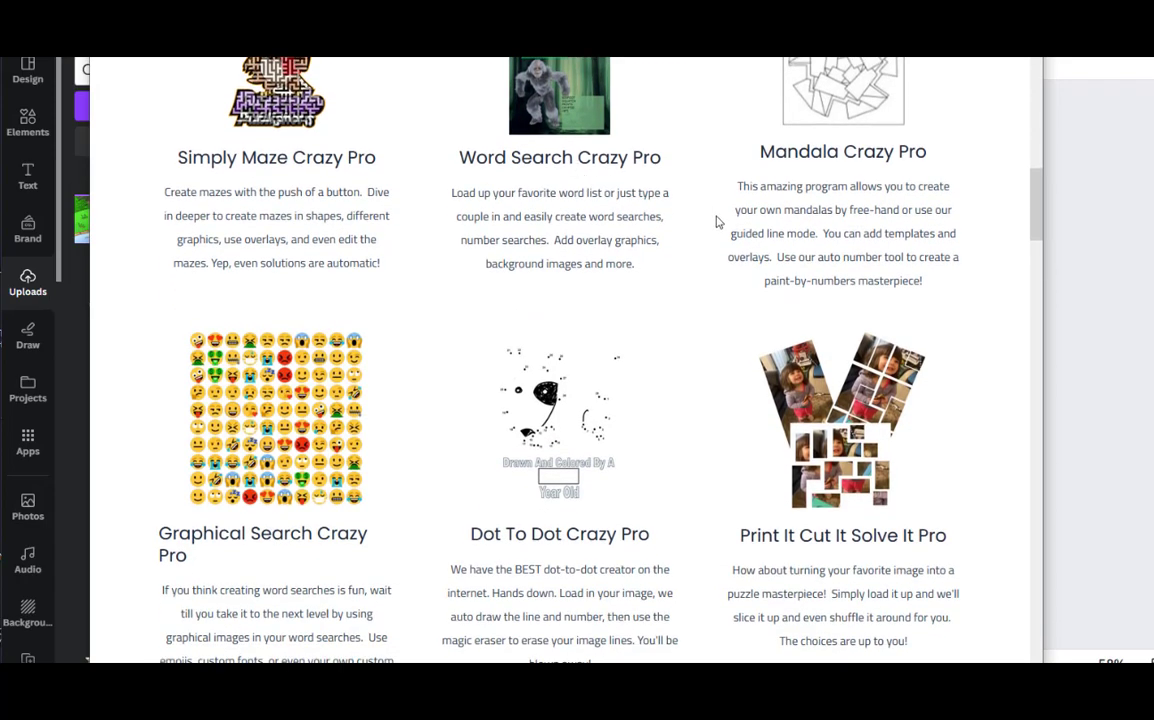
scroll(472, 413, down, 1)
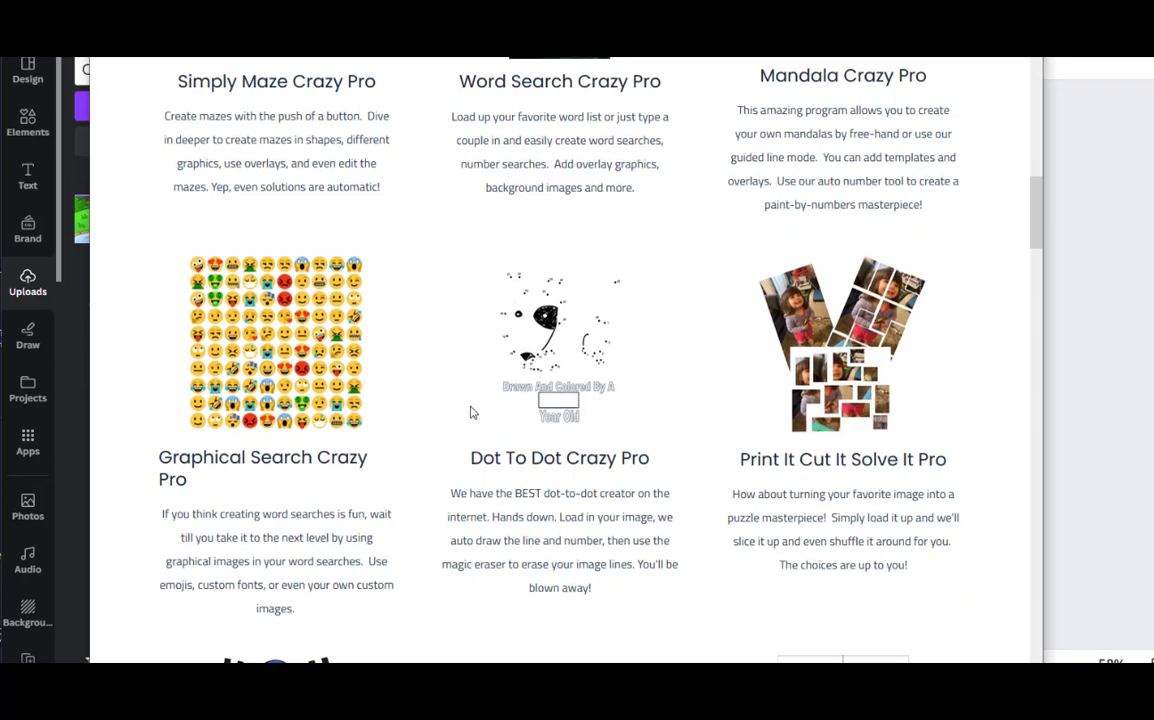
scroll(471, 412, down, 1)
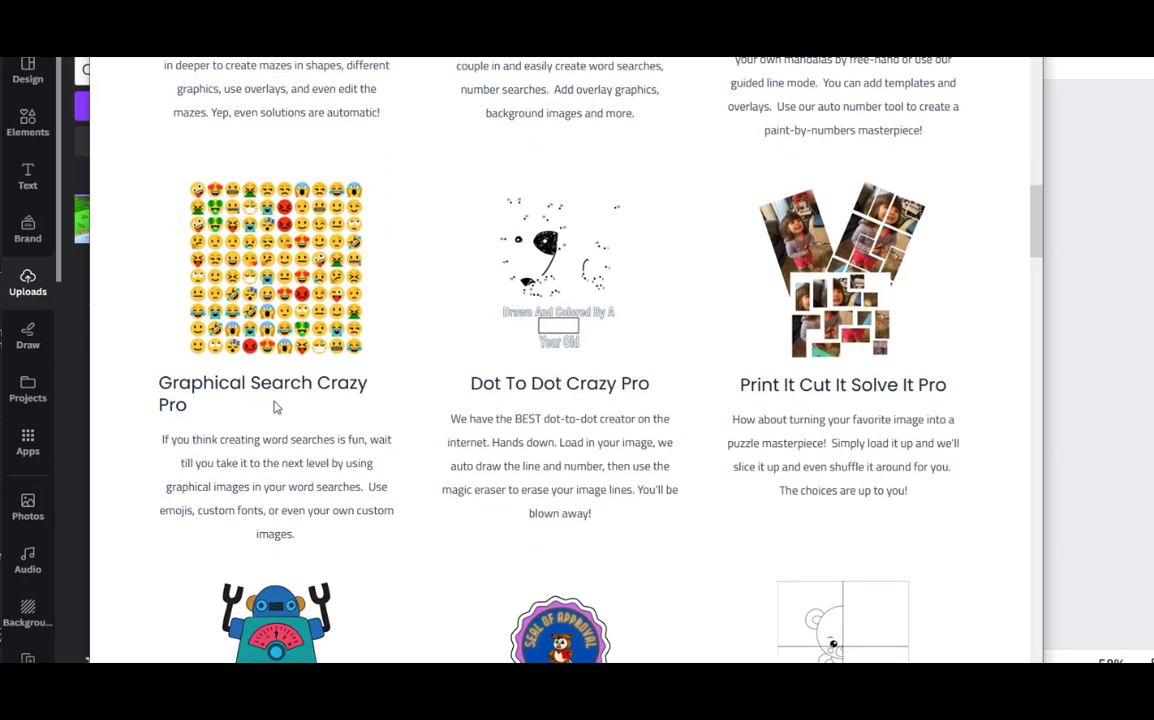
scroll(270, 407, down, 3)
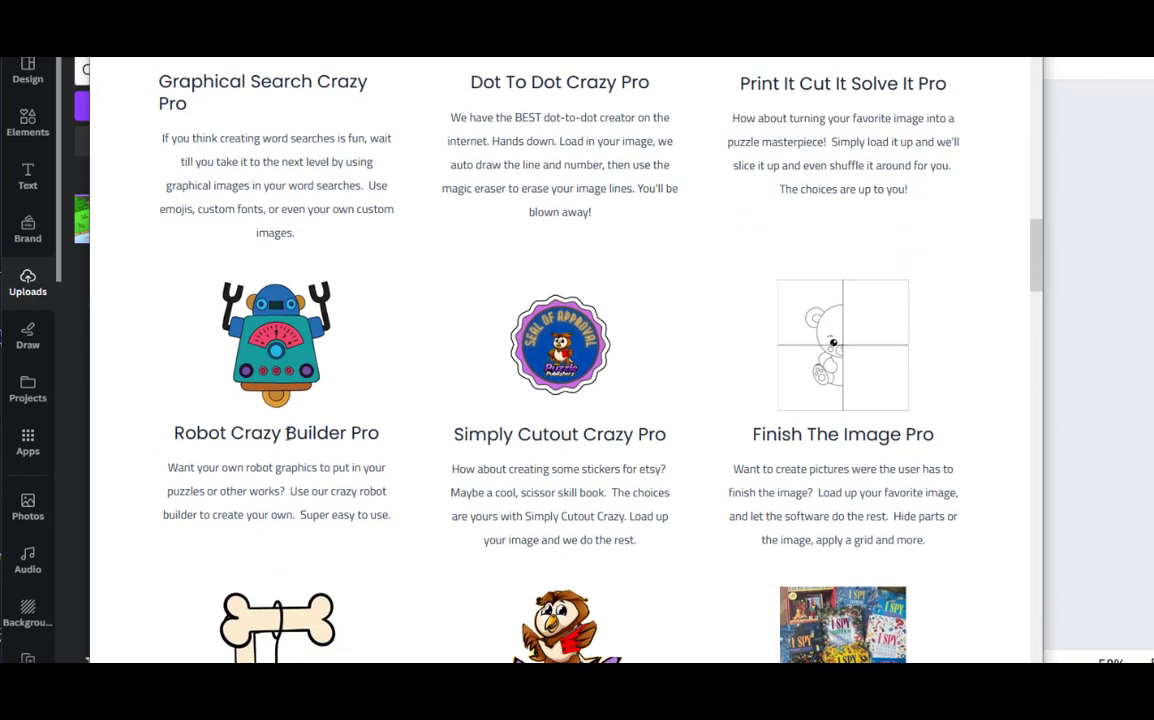
scroll(380, 460, down, 2)
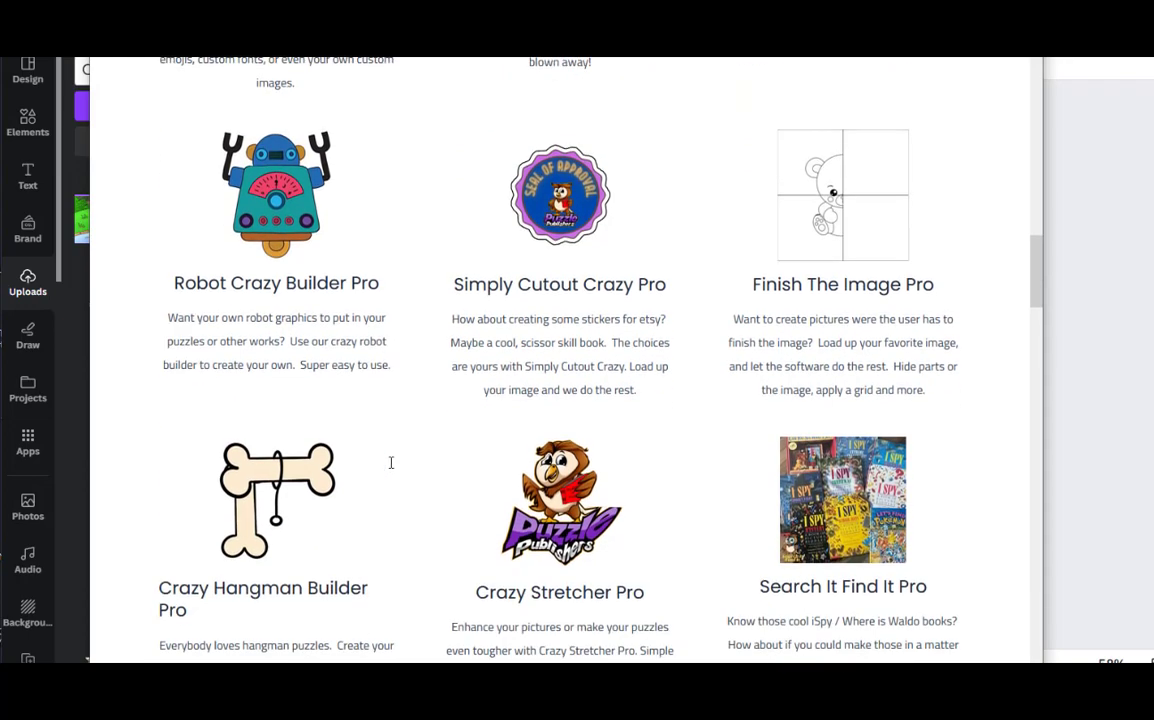
scroll(836, 342, down, 2)
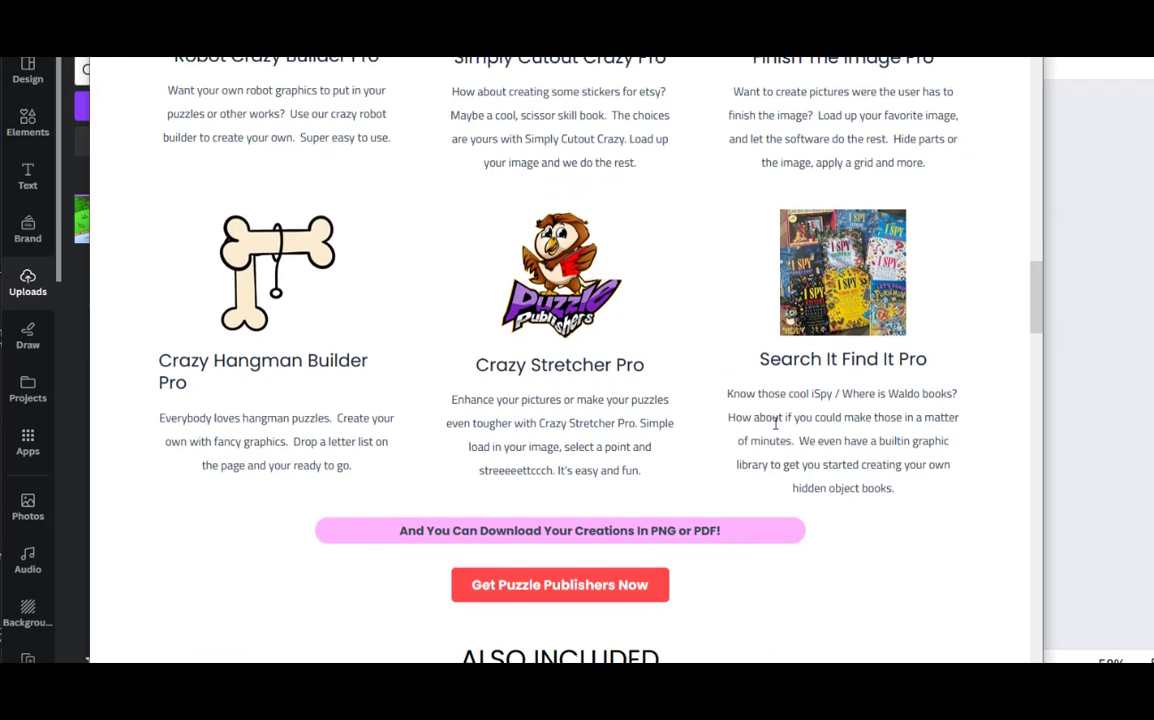
Look through the sales page's AI programs, usage rights, member bonuses and subscription pricing
scroll(775, 422, down, 2)
scroll(775, 425, down, 1)
scroll(776, 429, down, 2)
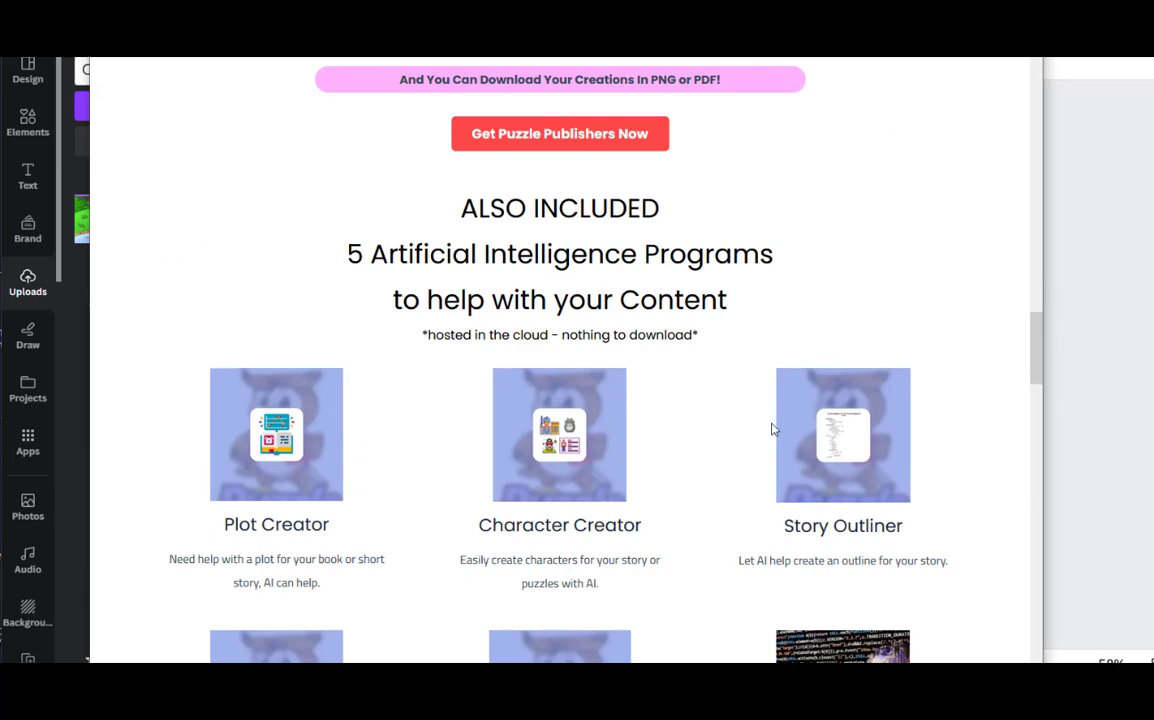
scroll(350, 400, down, 2)
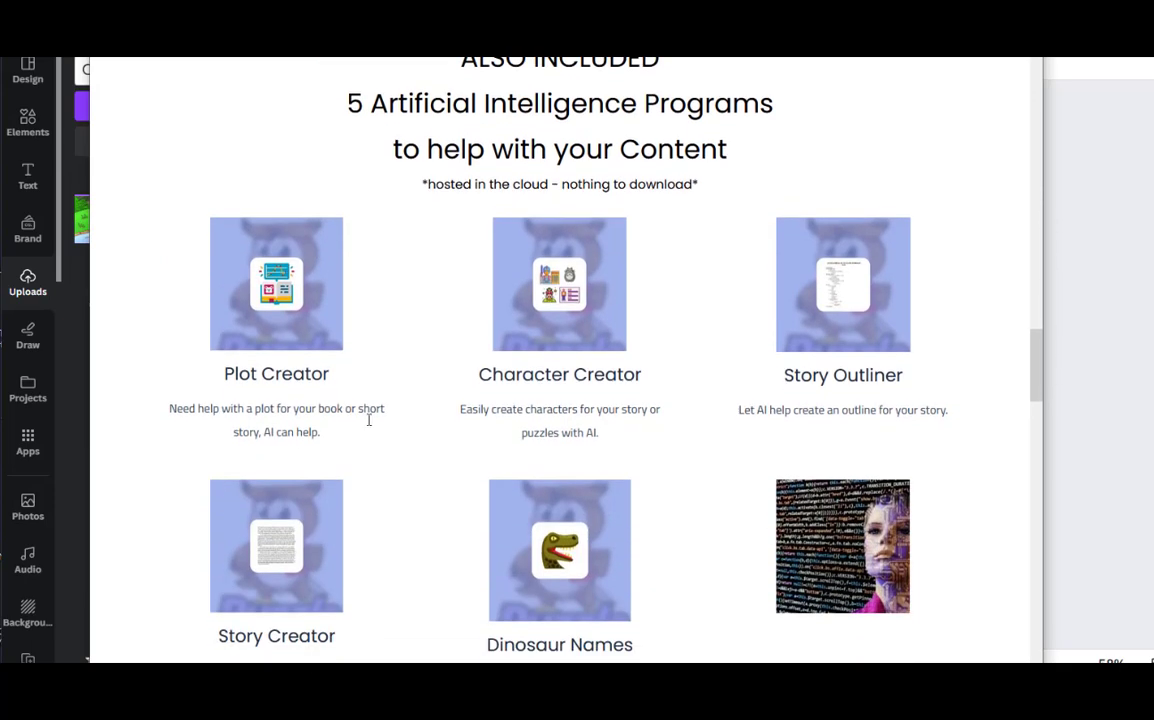
scroll(268, 458, down, 2)
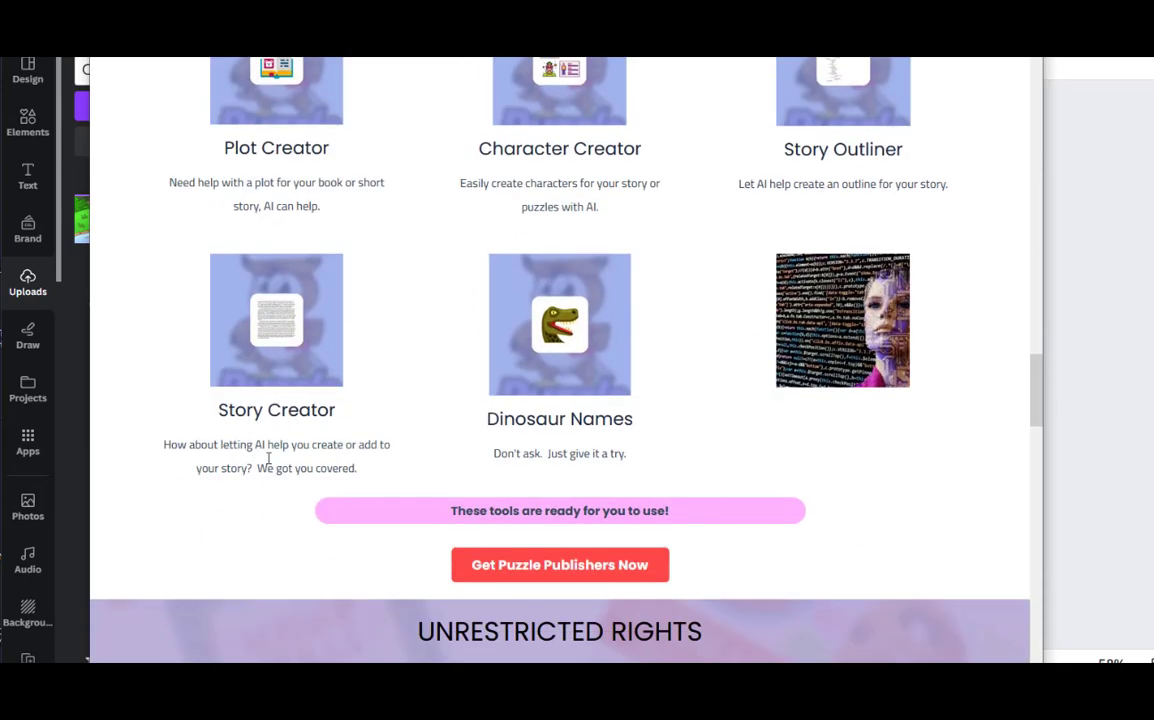
scroll(506, 427, down, 2)
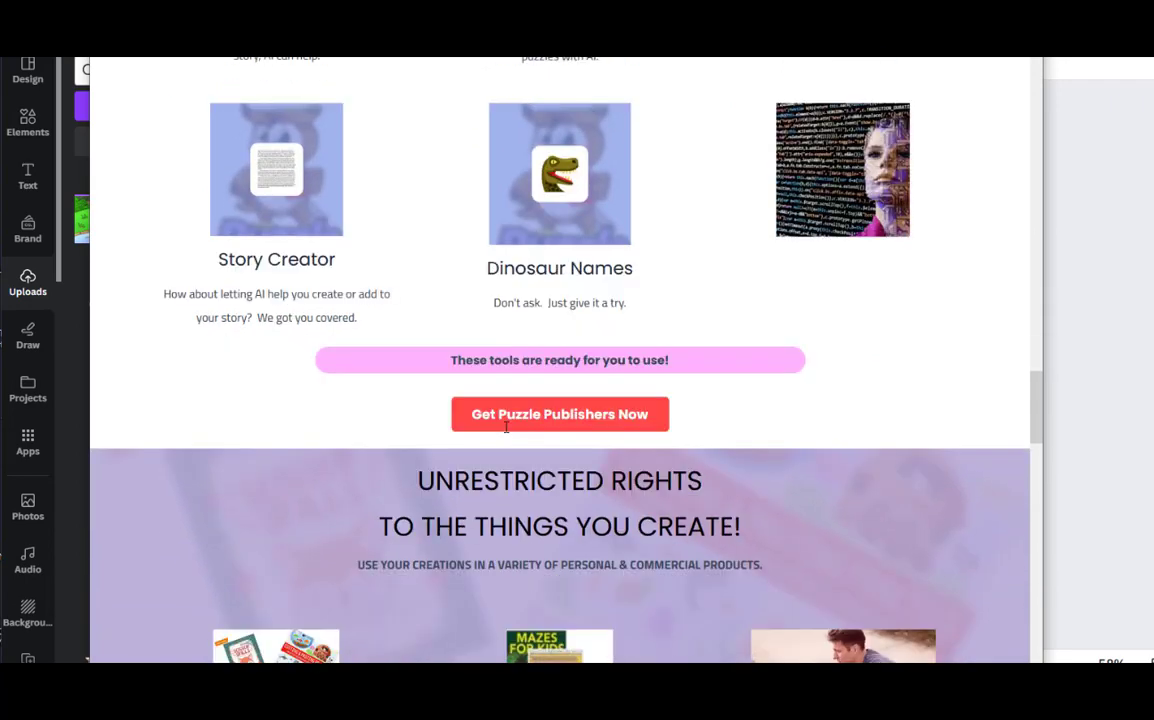
scroll(506, 427, down, 2)
scroll(196, 440, down, 2)
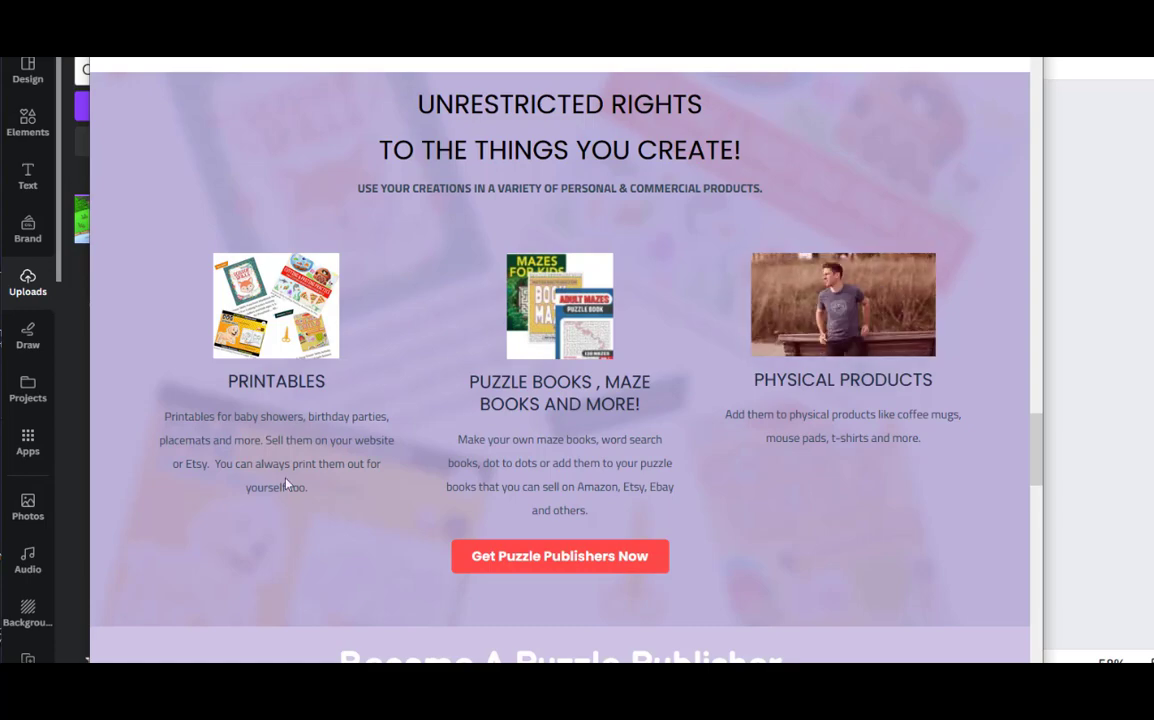
scroll(283, 500, down, 3)
scroll(285, 483, down, 7)
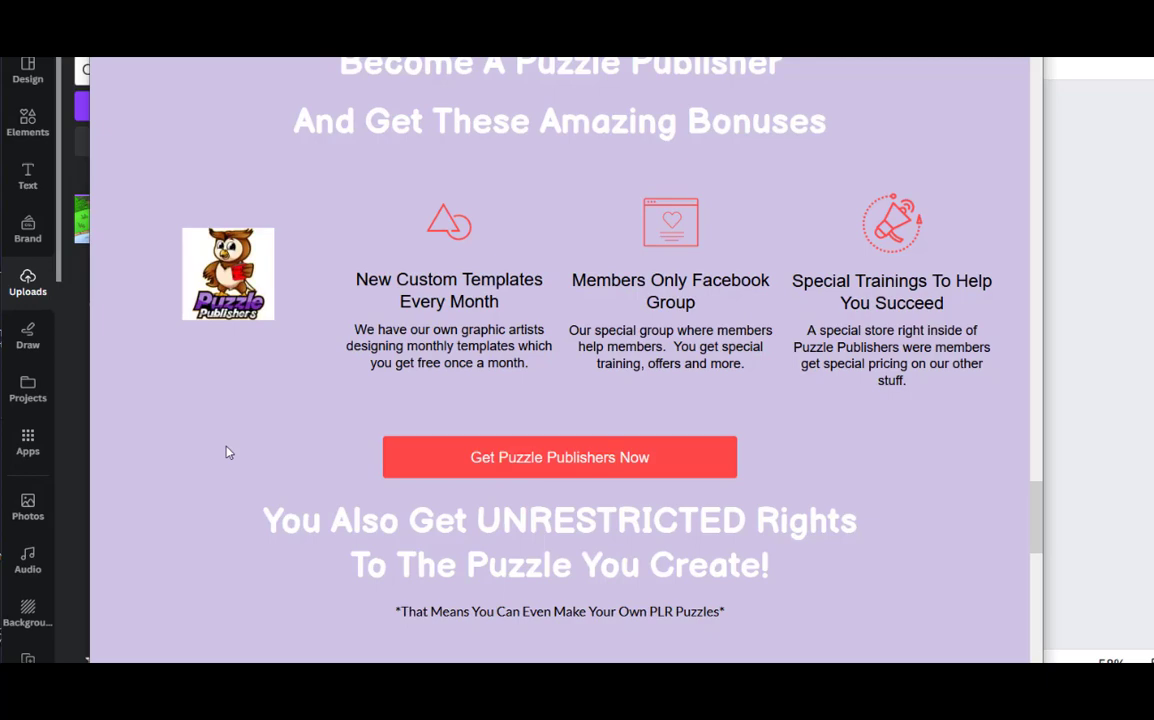
scroll(226, 452, down, 5)
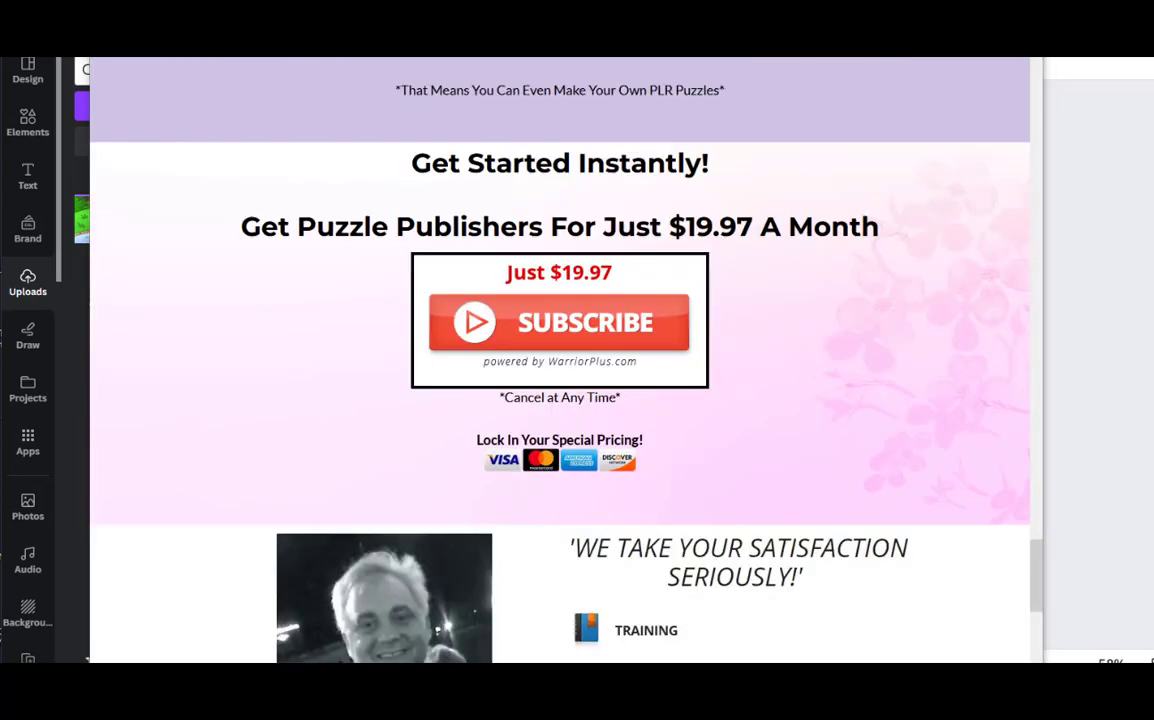
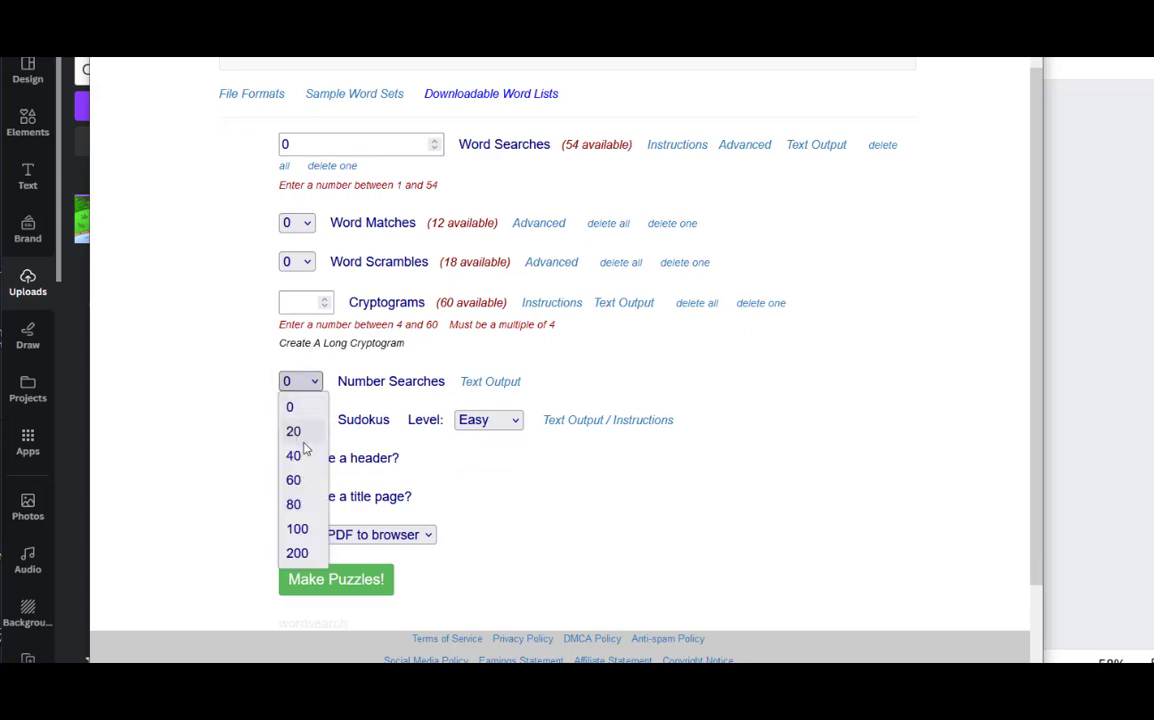
Generate 20 number searches as a PDF in the browser and look over the first puzzle's grid and number list
click(301, 440)
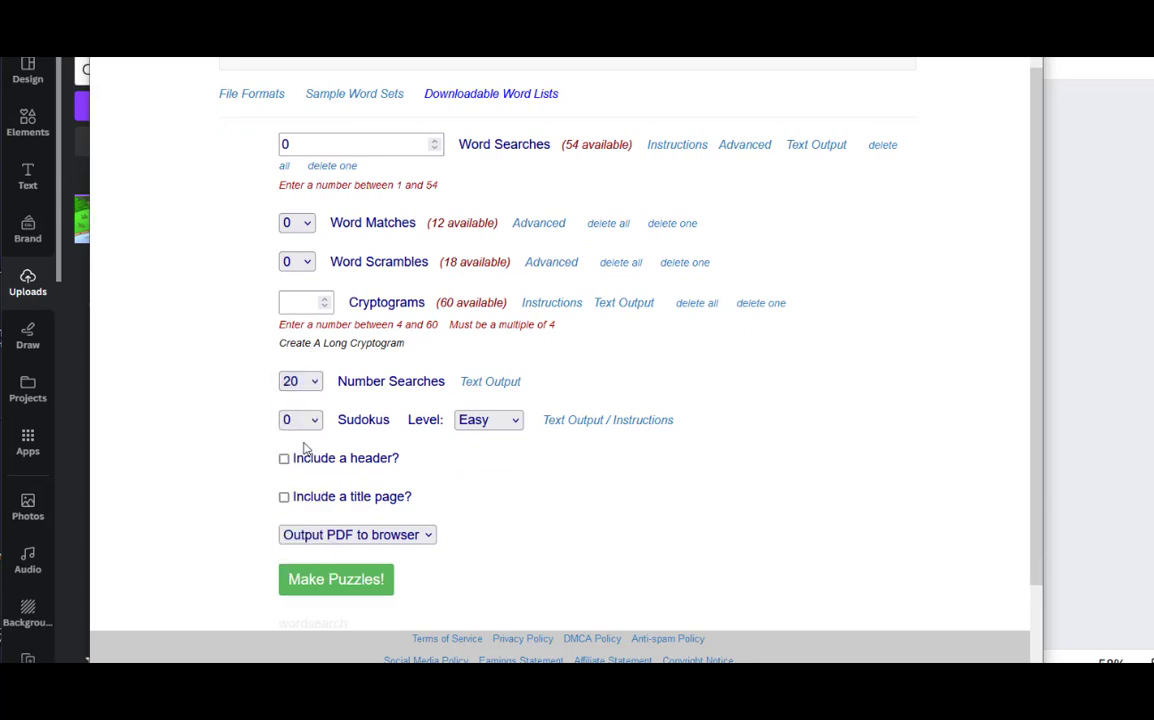
click(316, 580)
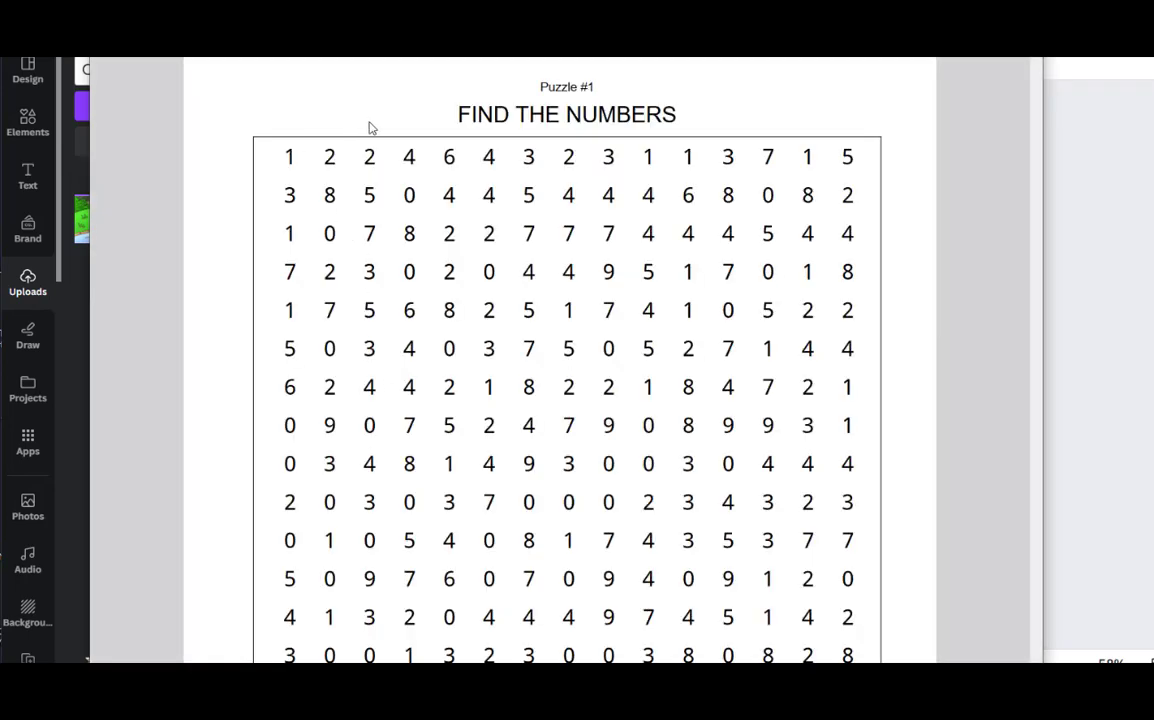
scroll(901, 288, down, 5)
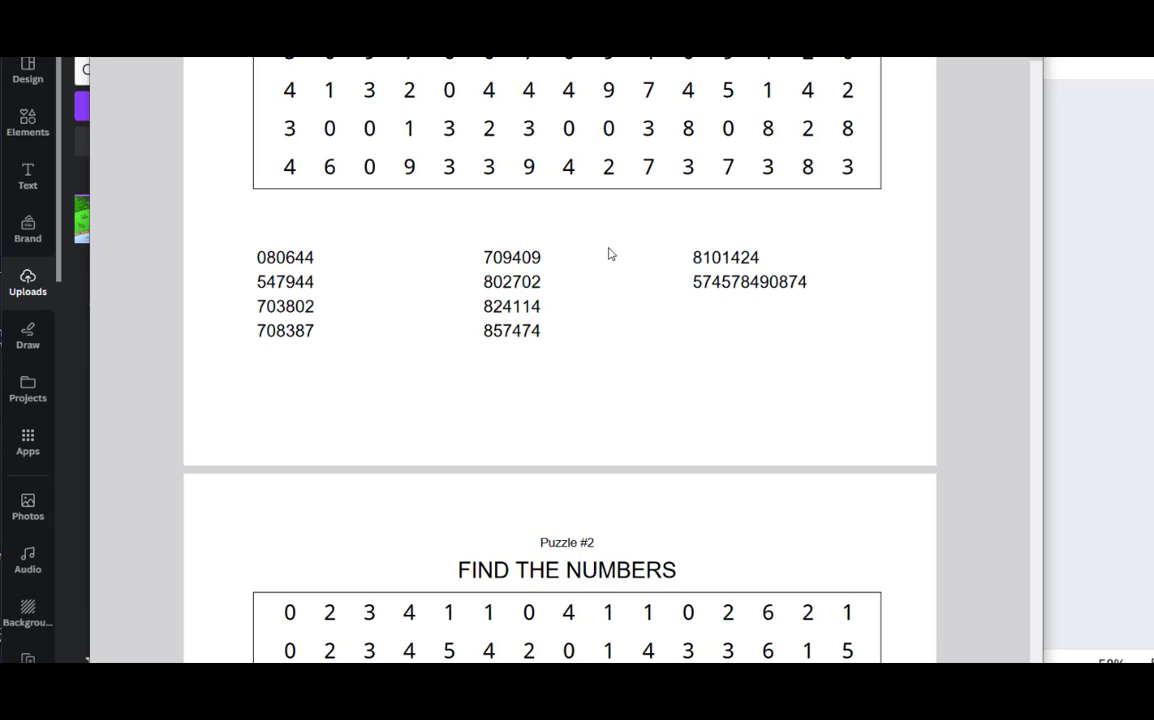
scroll(605, 252, up, 5)
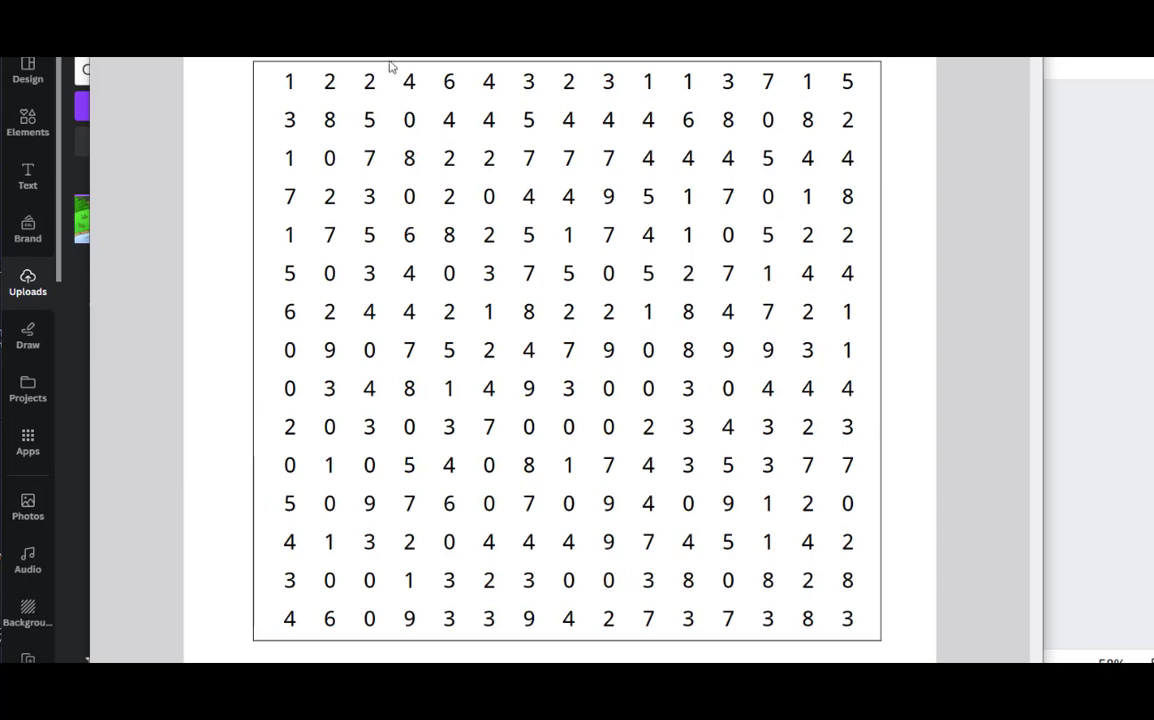